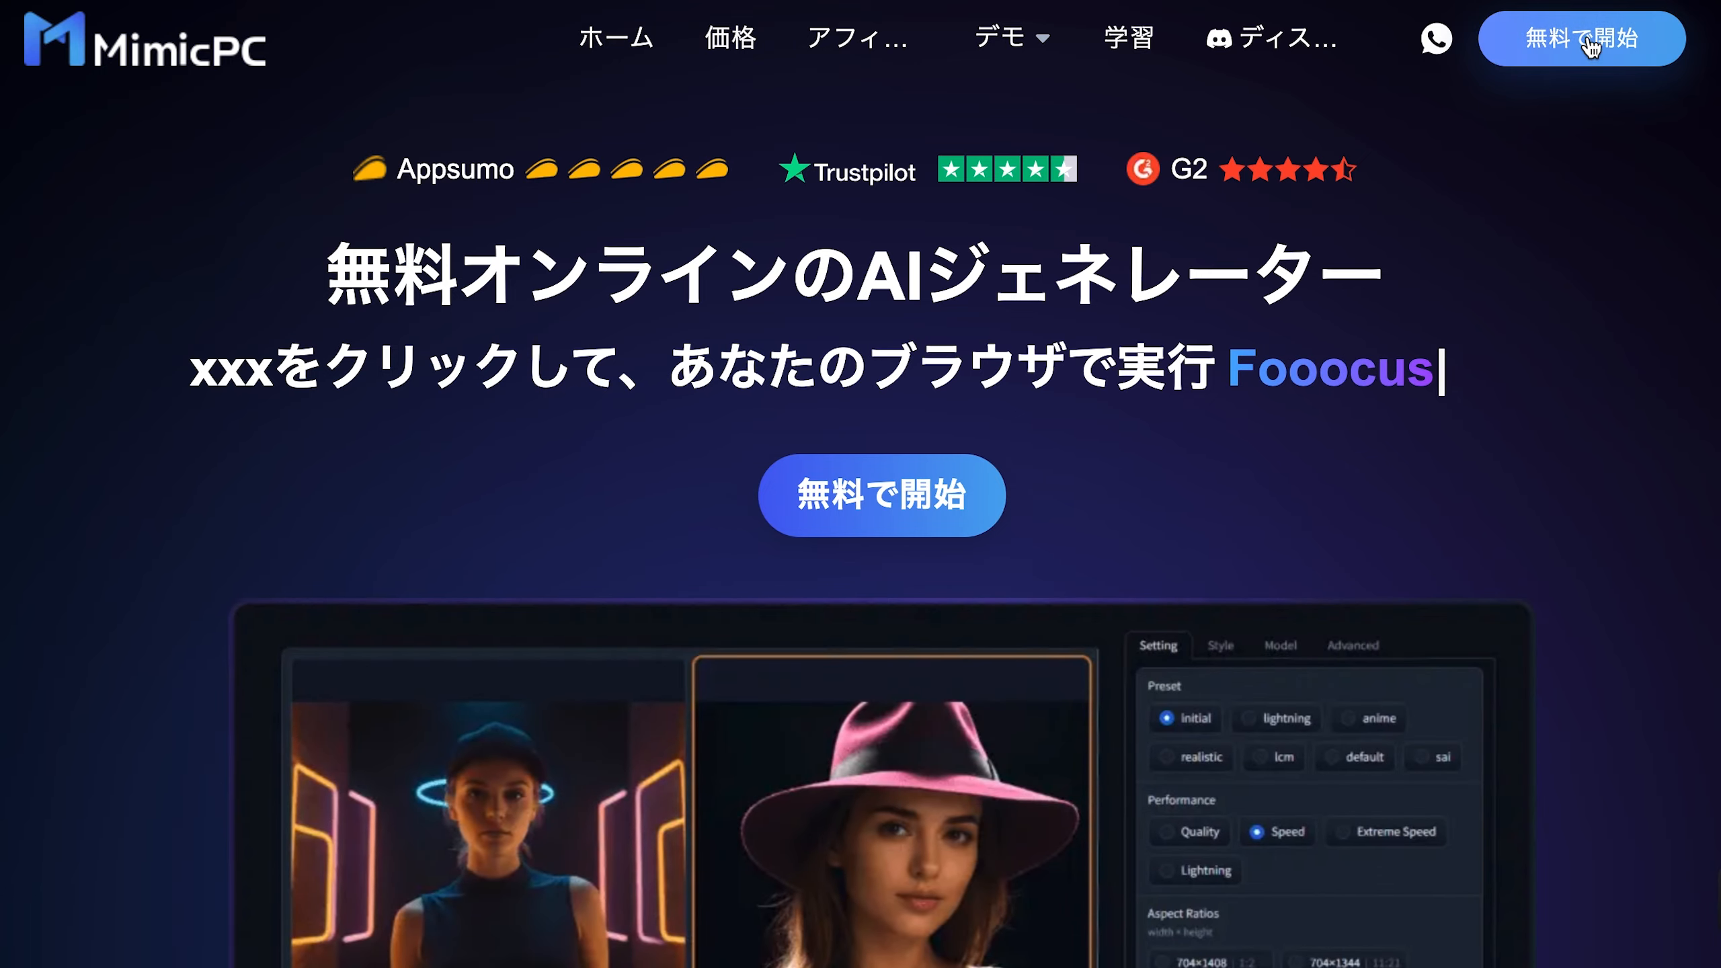
Start MimicPC for free from its home page and translate the app catalogue into Japanese.
click(1595, 32)
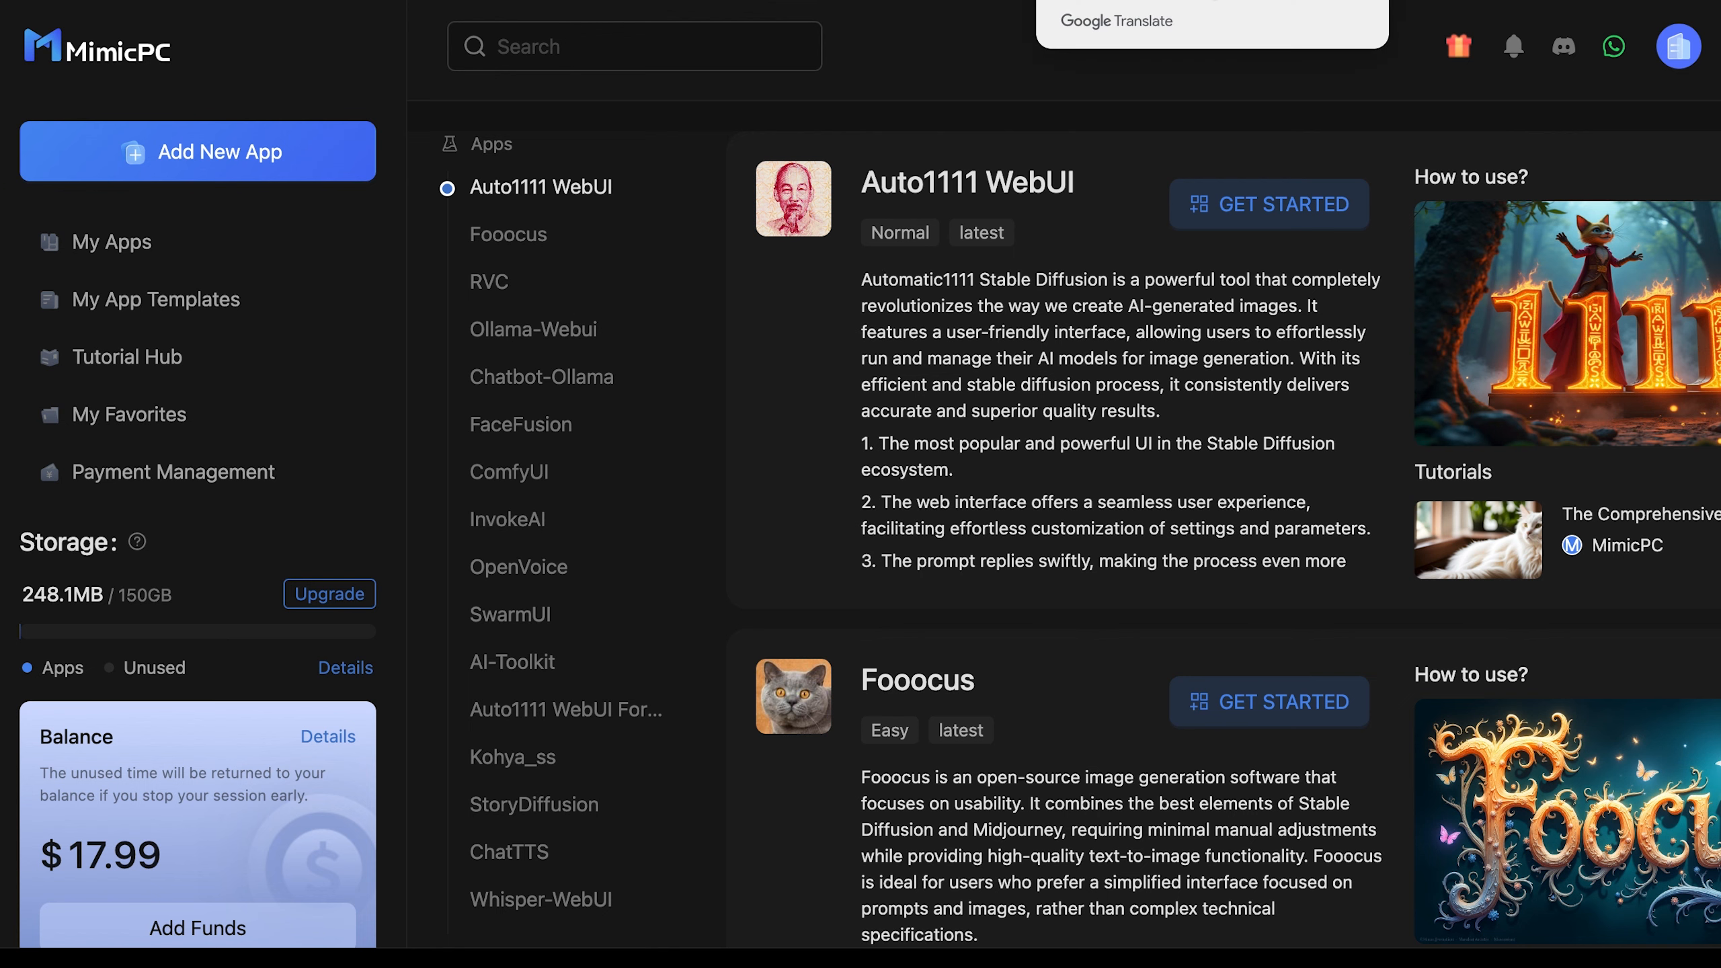
click(1072, 129)
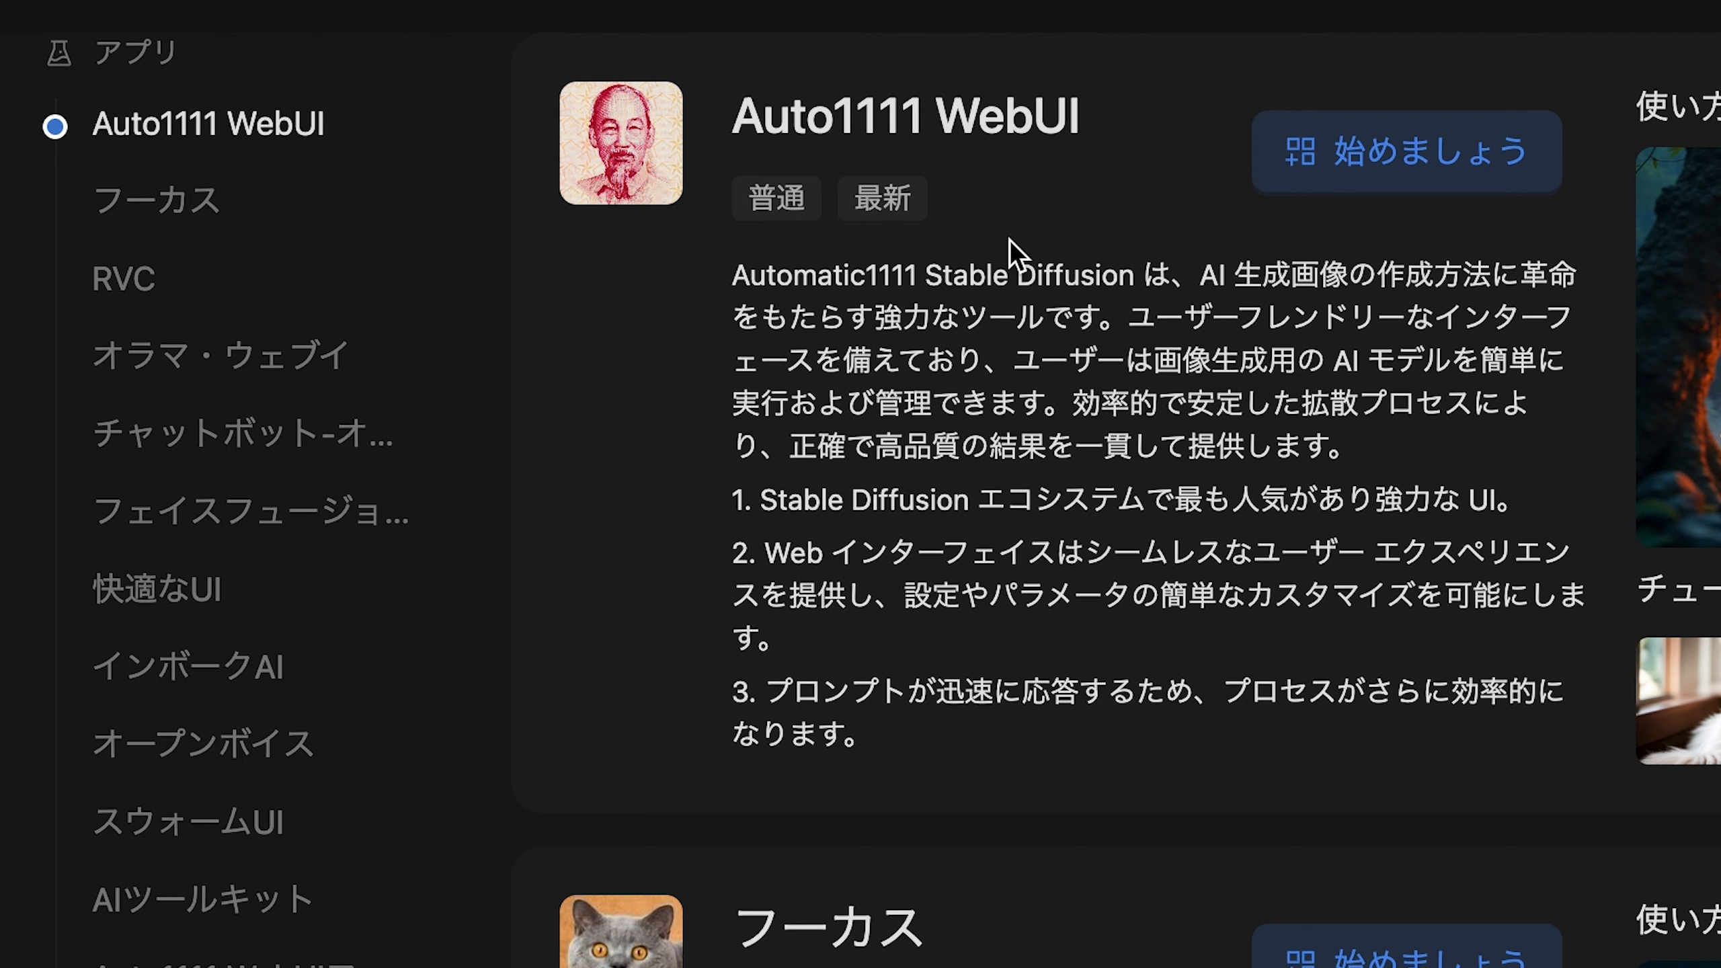
Read the Auto1111 WebUI description and look over the neighbouring entries in the app catalogue.
drag(924, 274, 1135, 275)
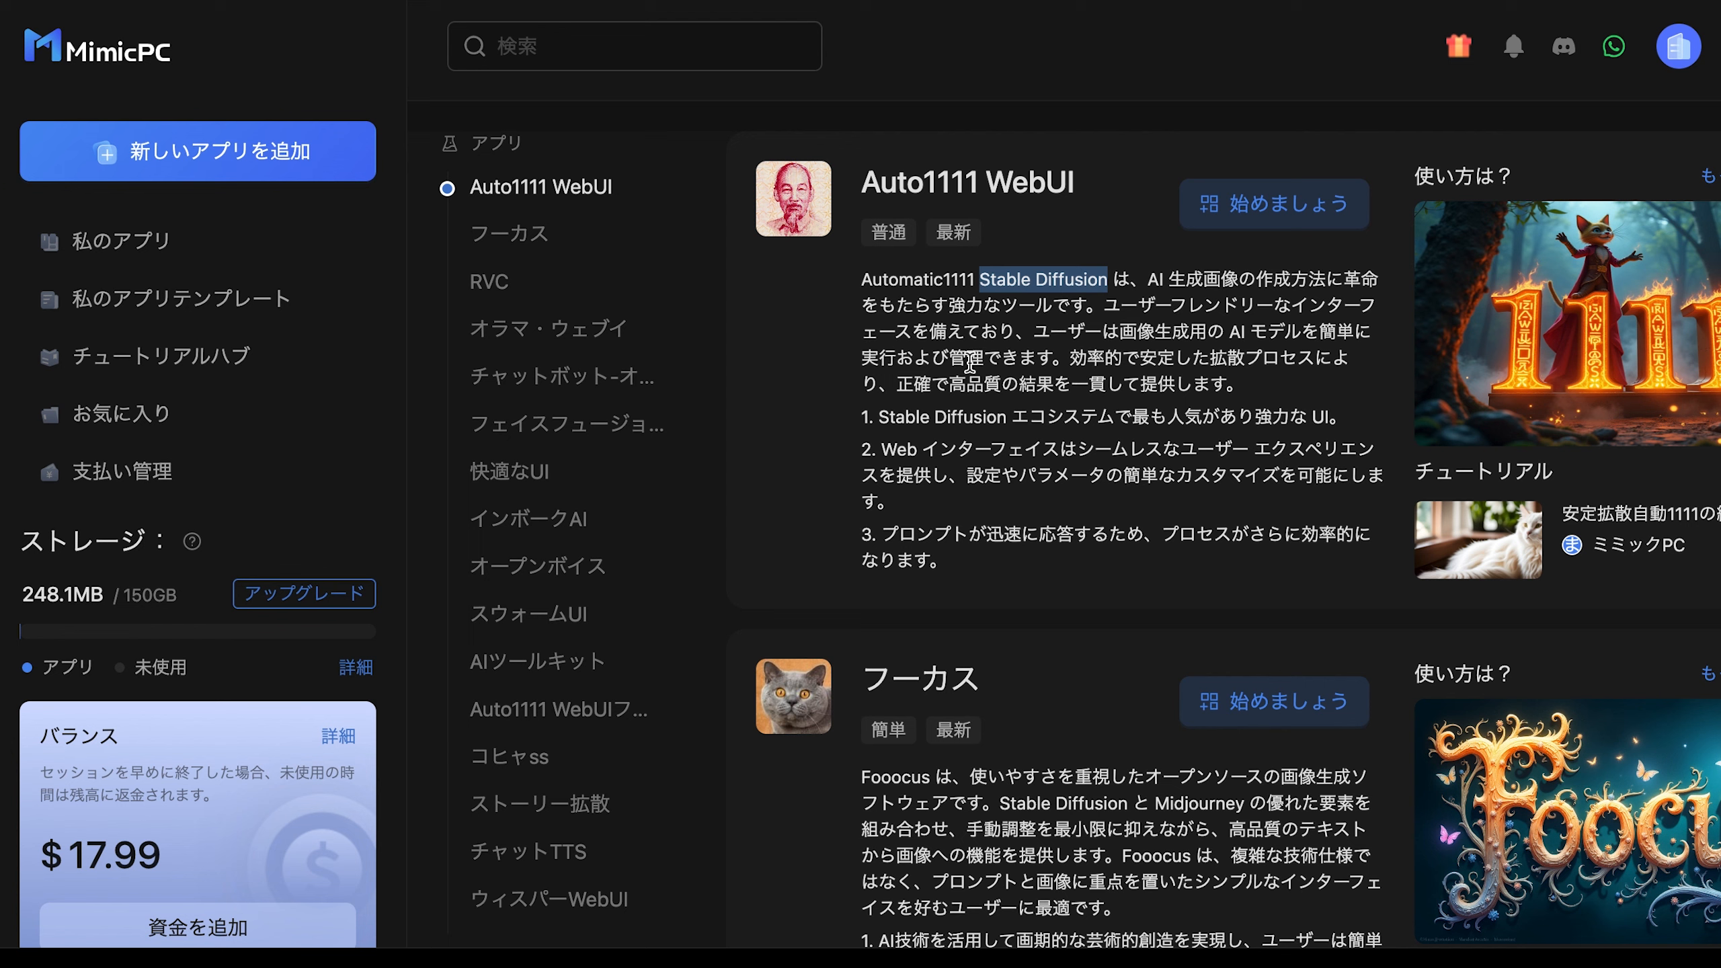
click(938, 347)
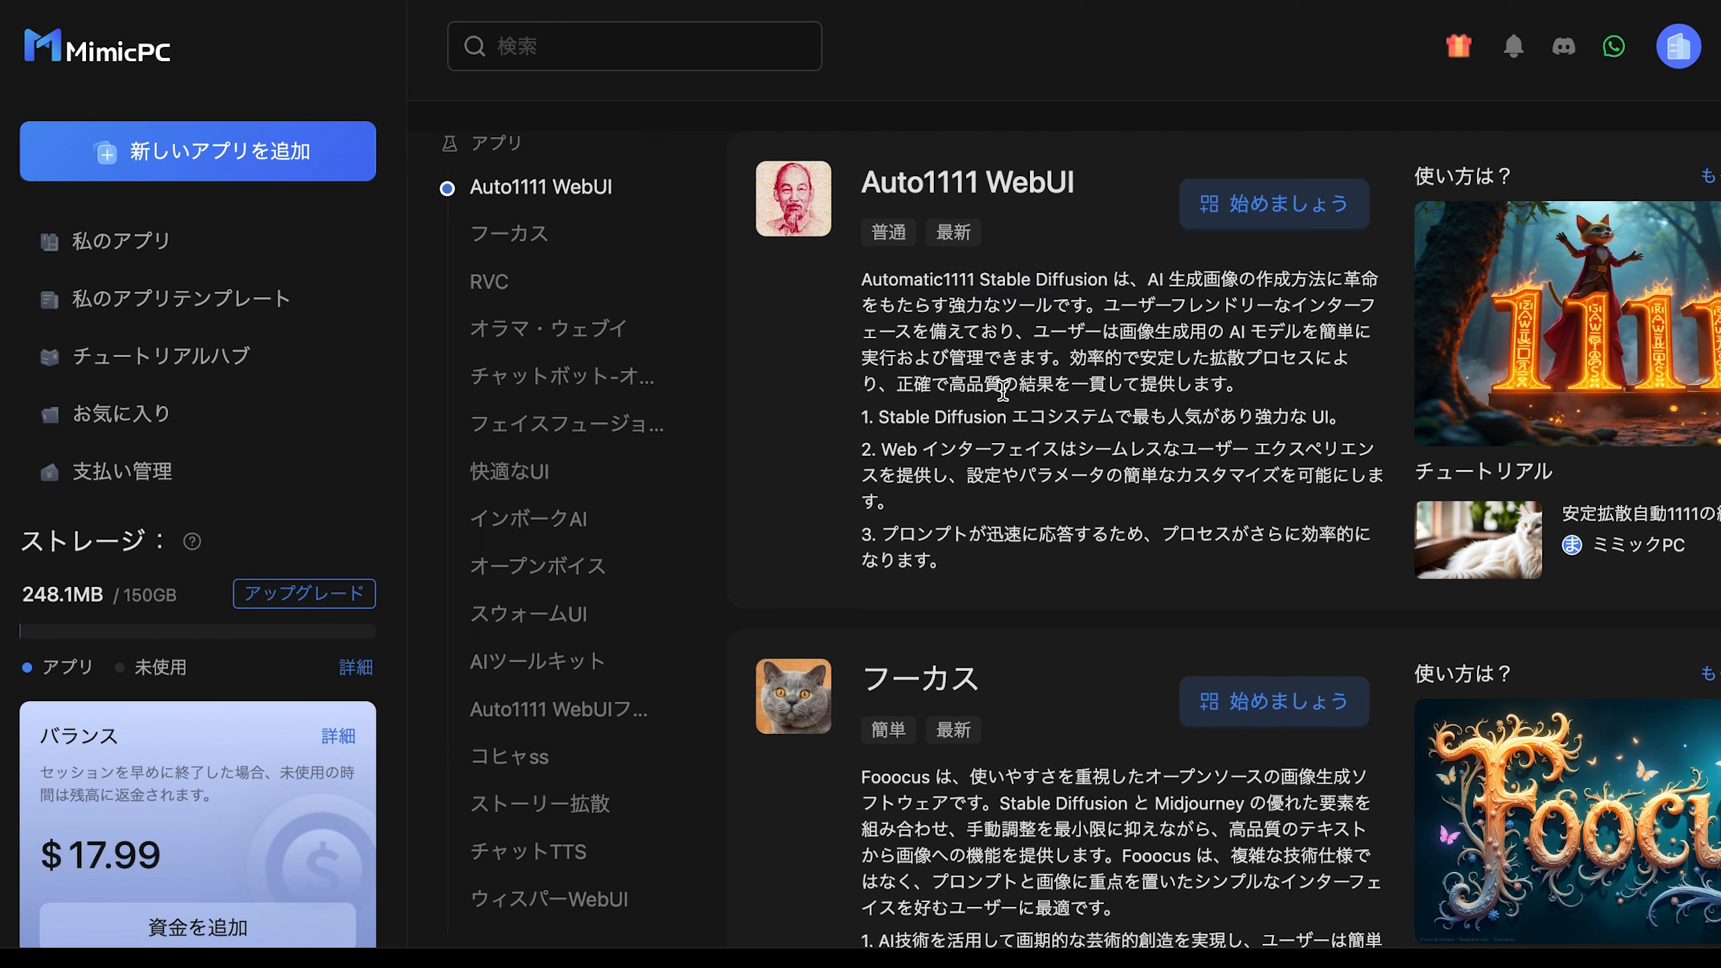
scroll(989, 406, down, 1)
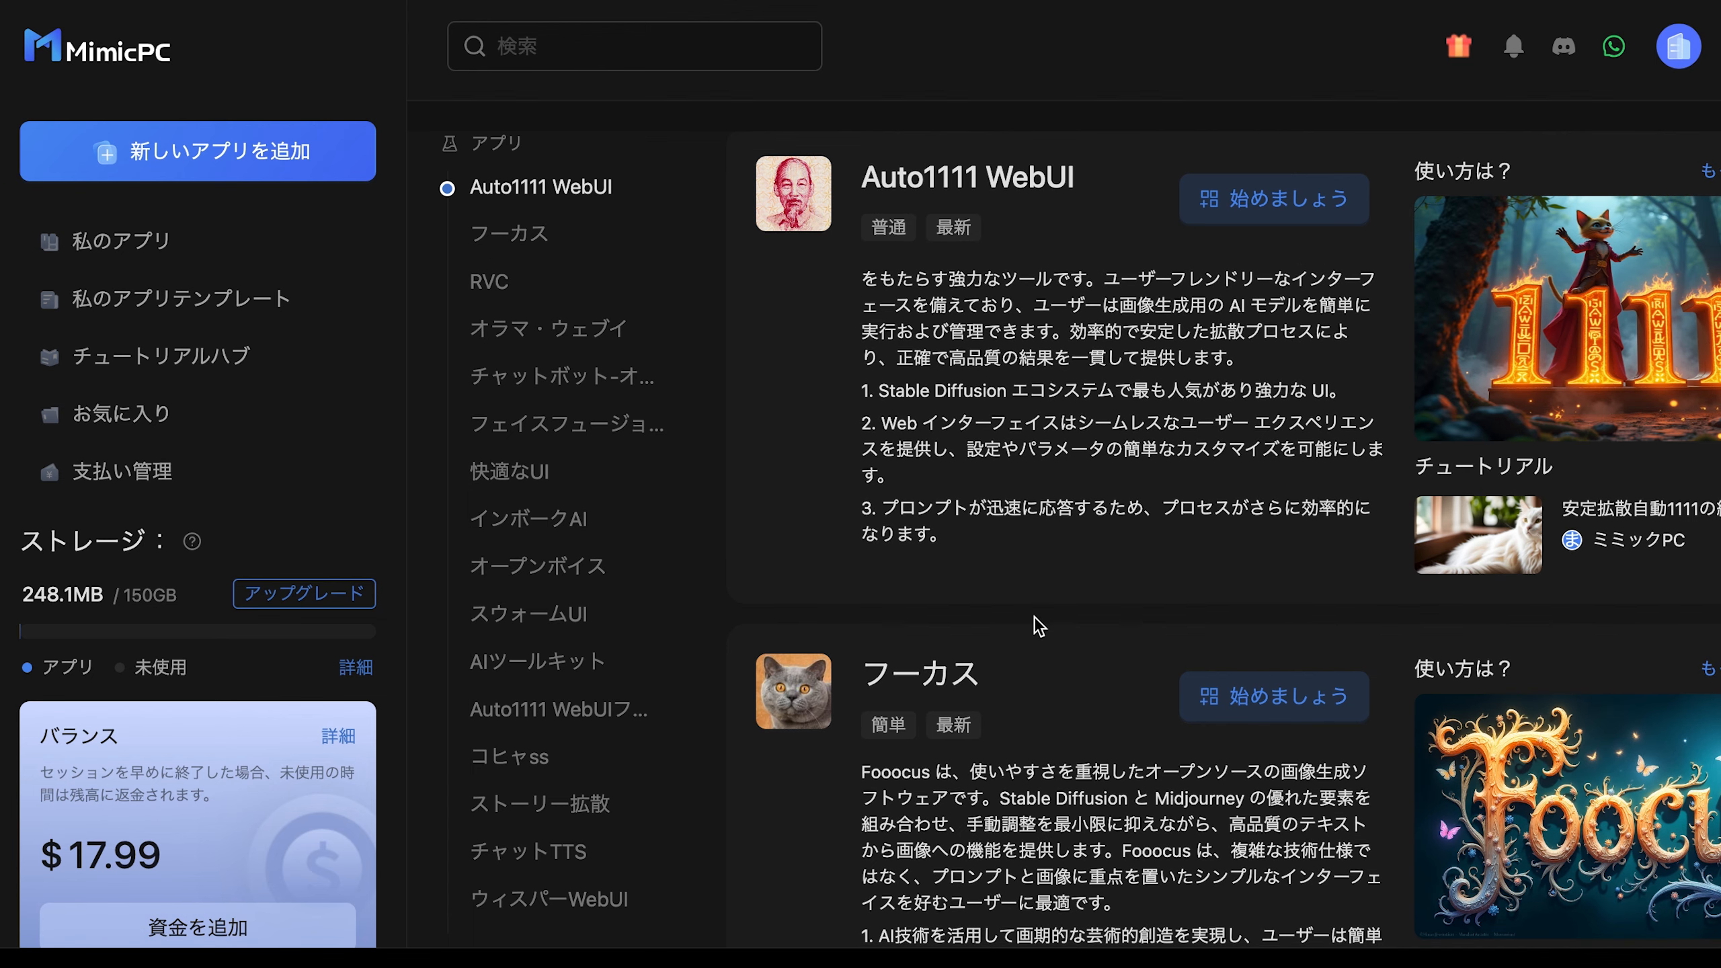
scroll(1040, 625, down, 6)
scroll(1034, 617, down, 1)
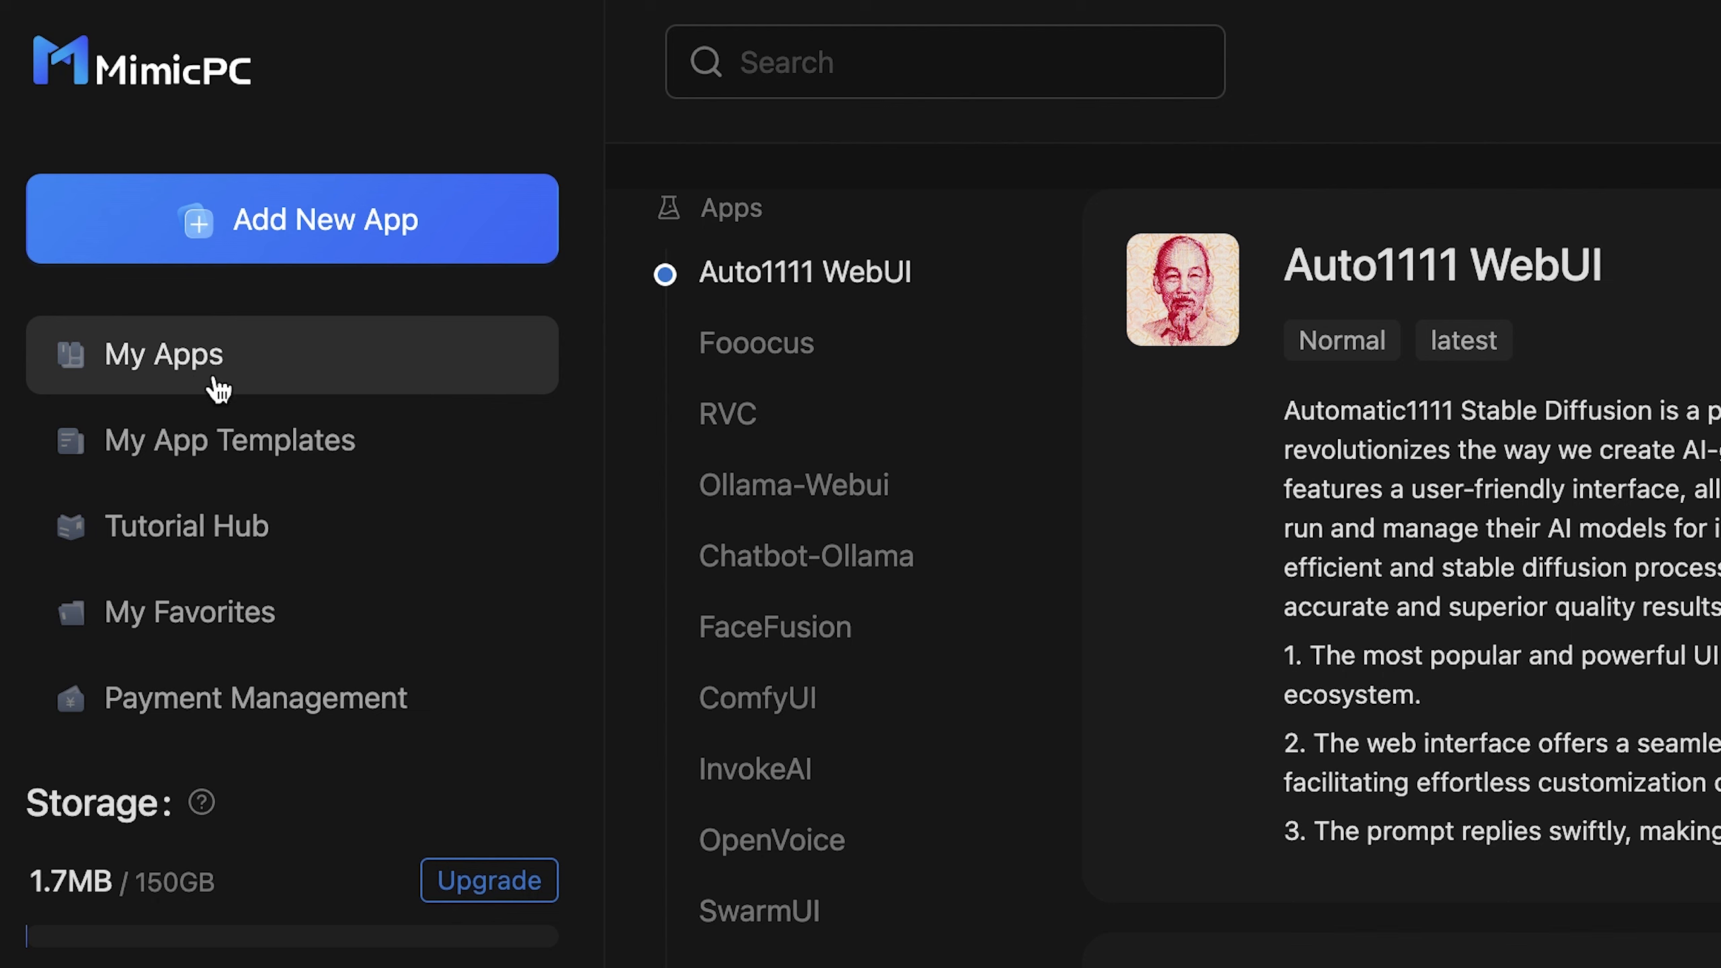
Go to My Apps, browse the recommended apps and open the quick start setup for Auto1111 WebUI Forge.
click(181, 372)
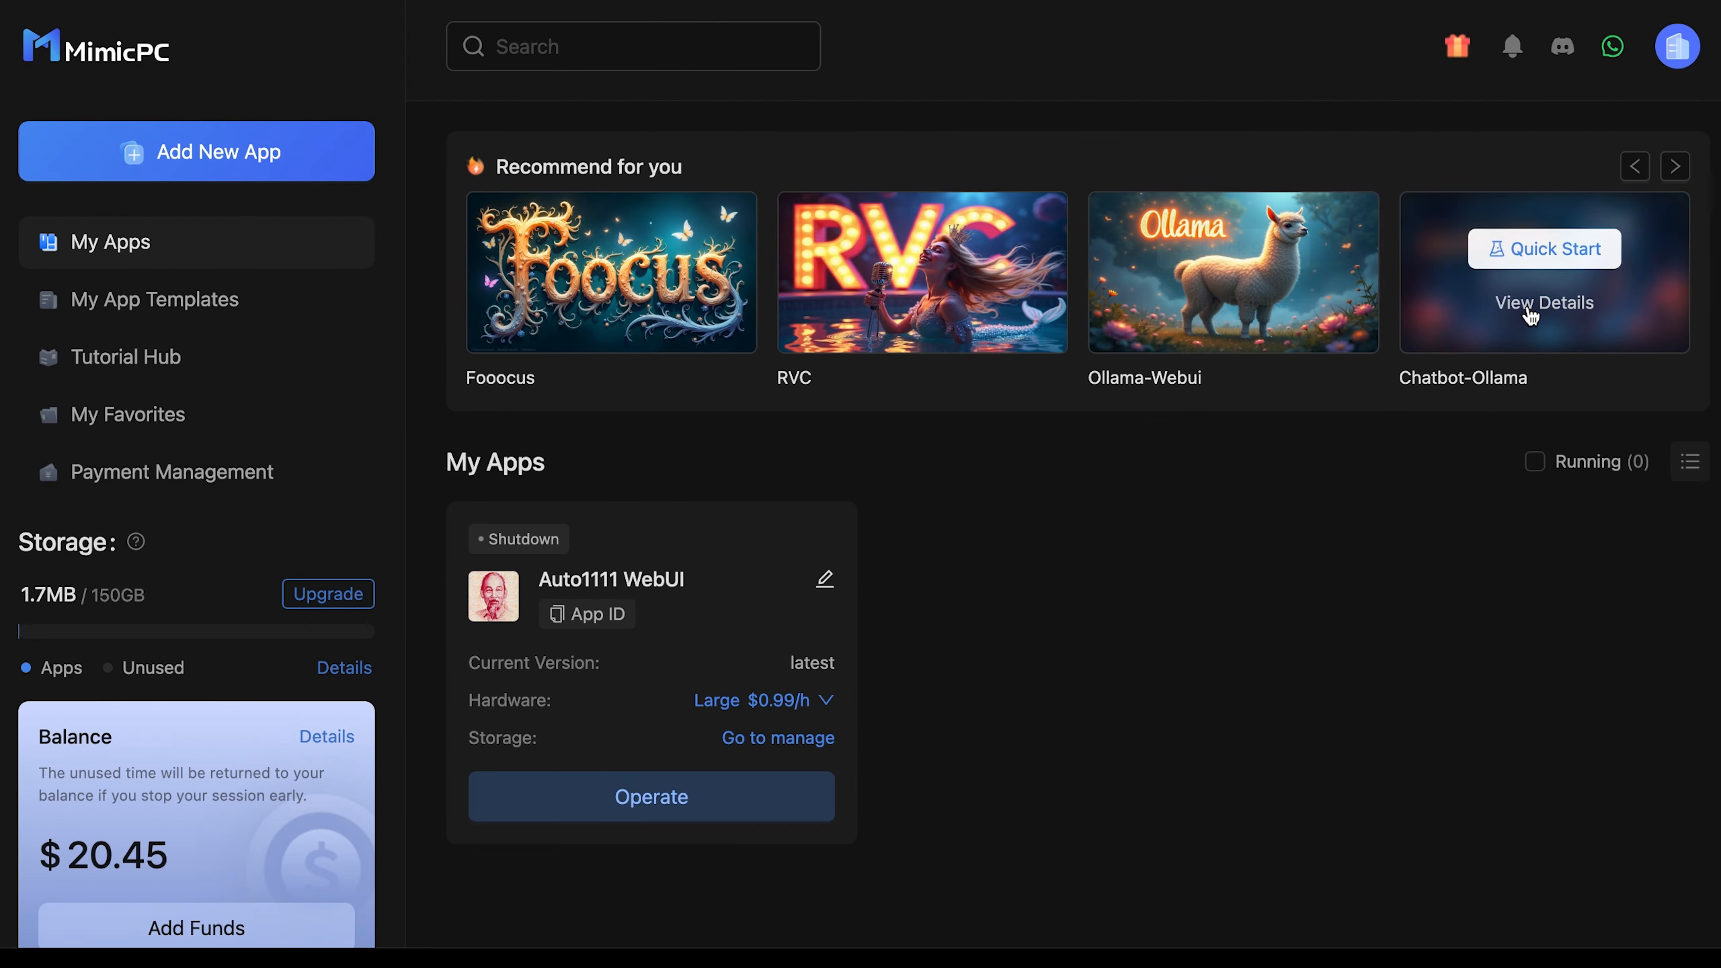
click(1670, 168)
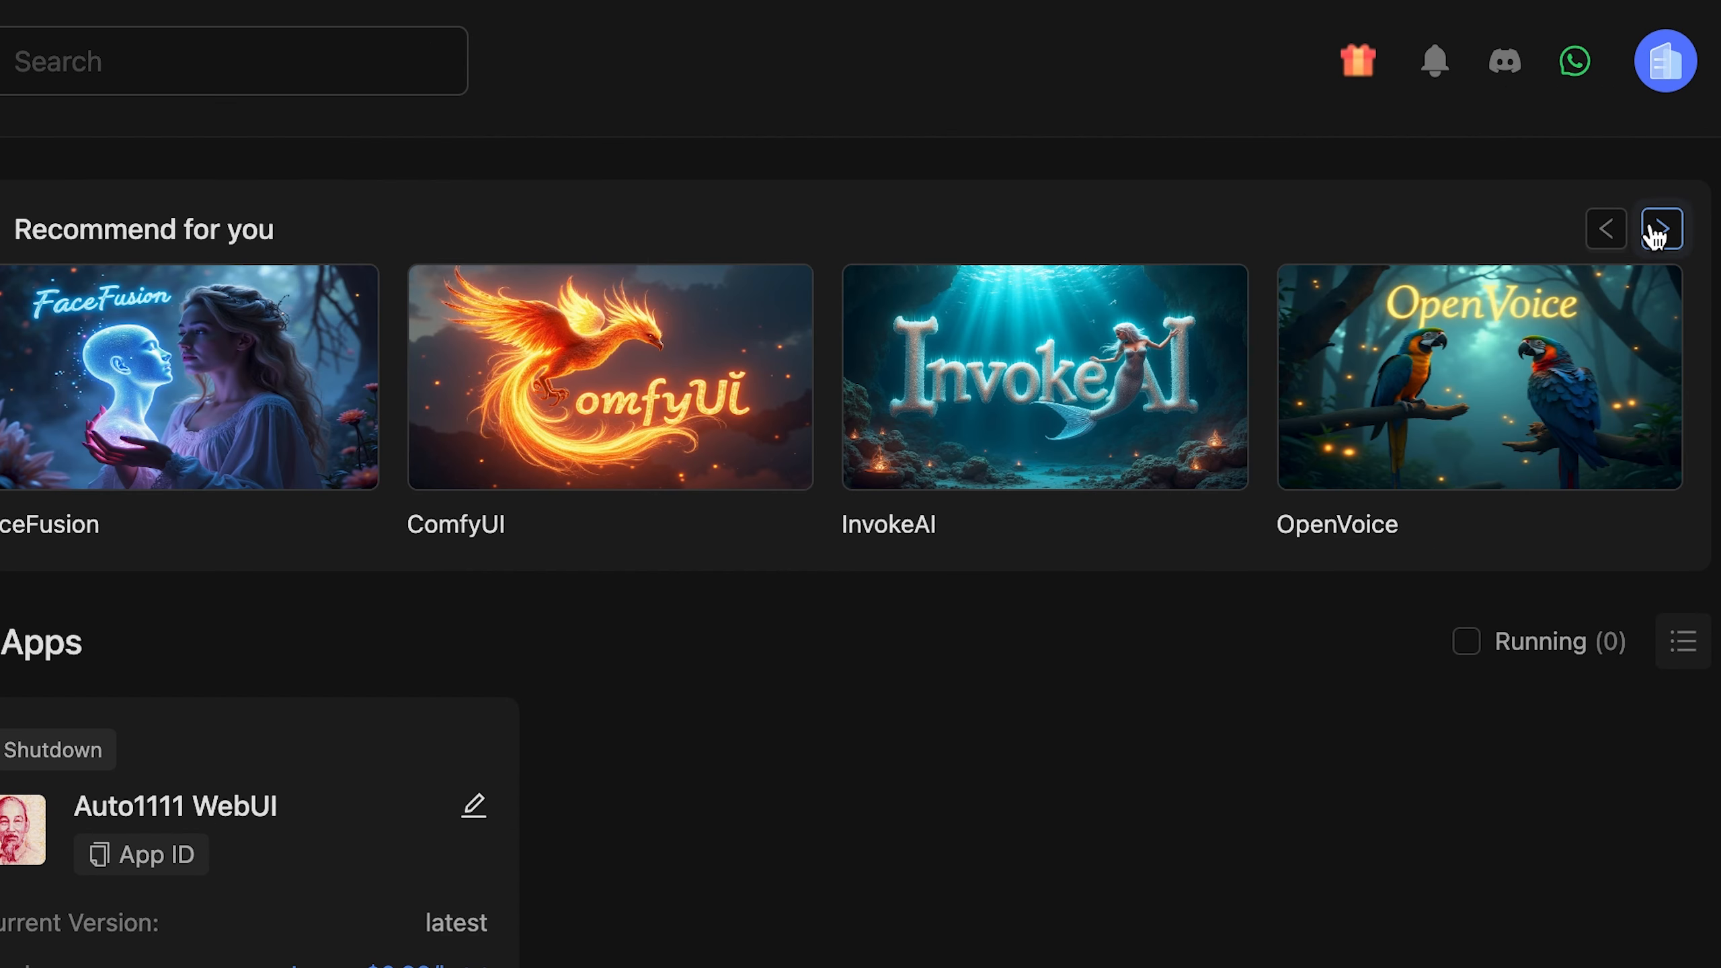
click(1658, 230)
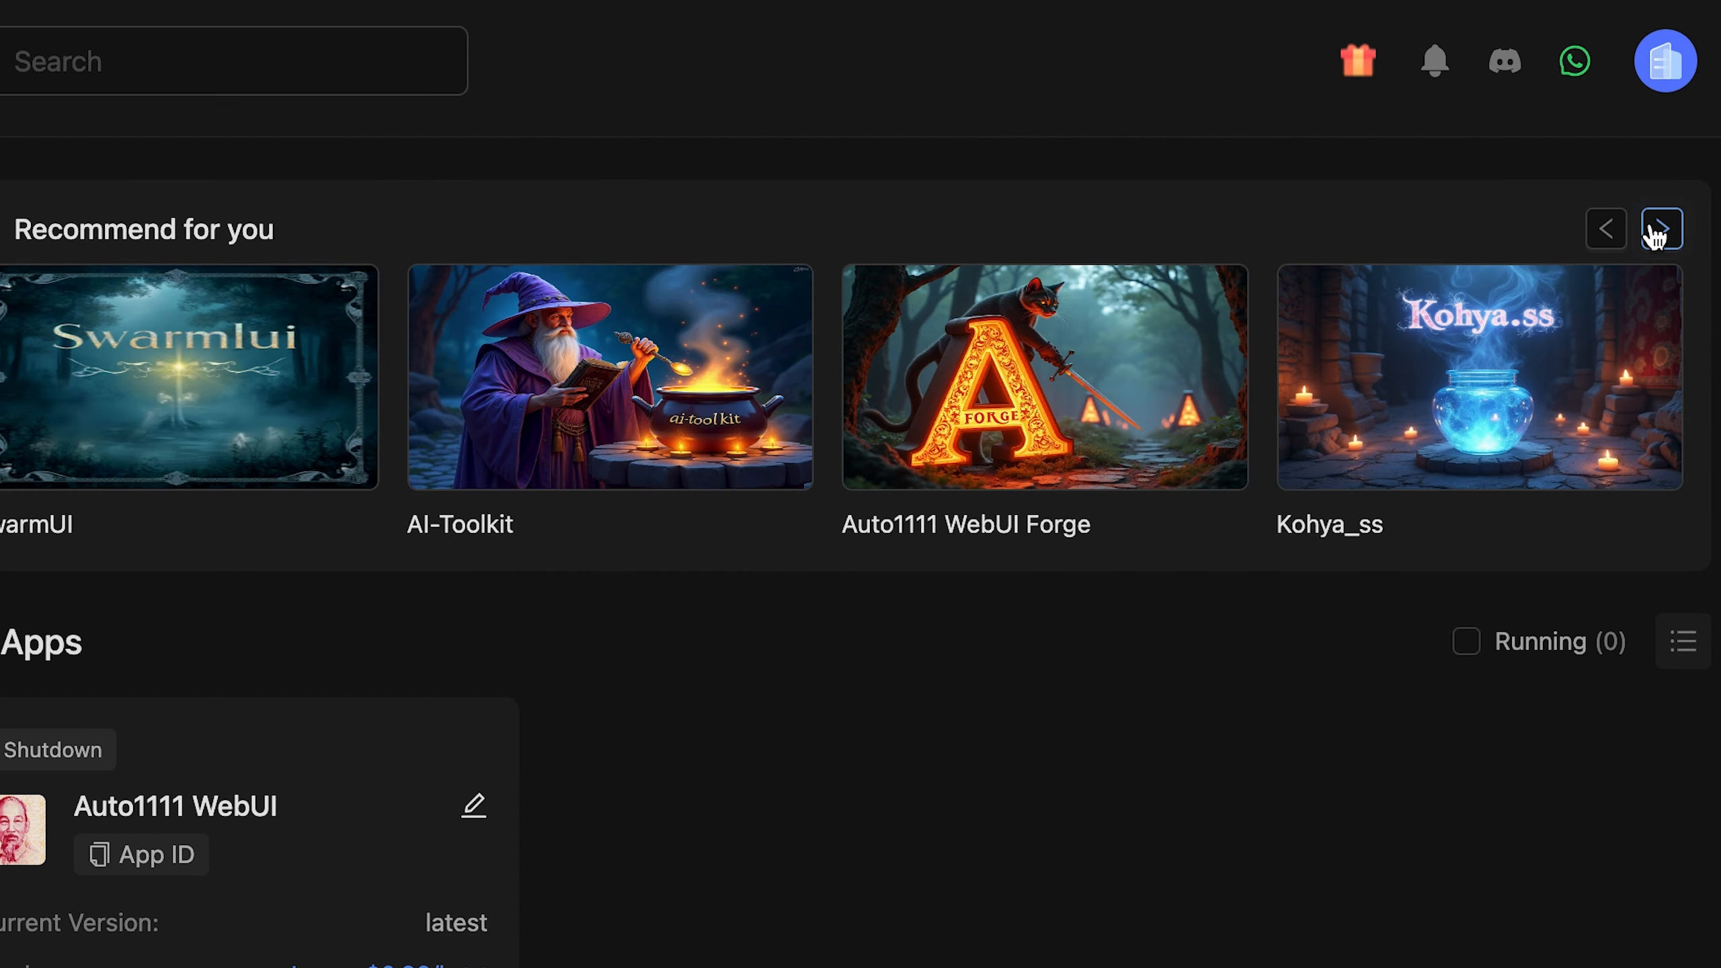
click(1657, 232)
click(1654, 232)
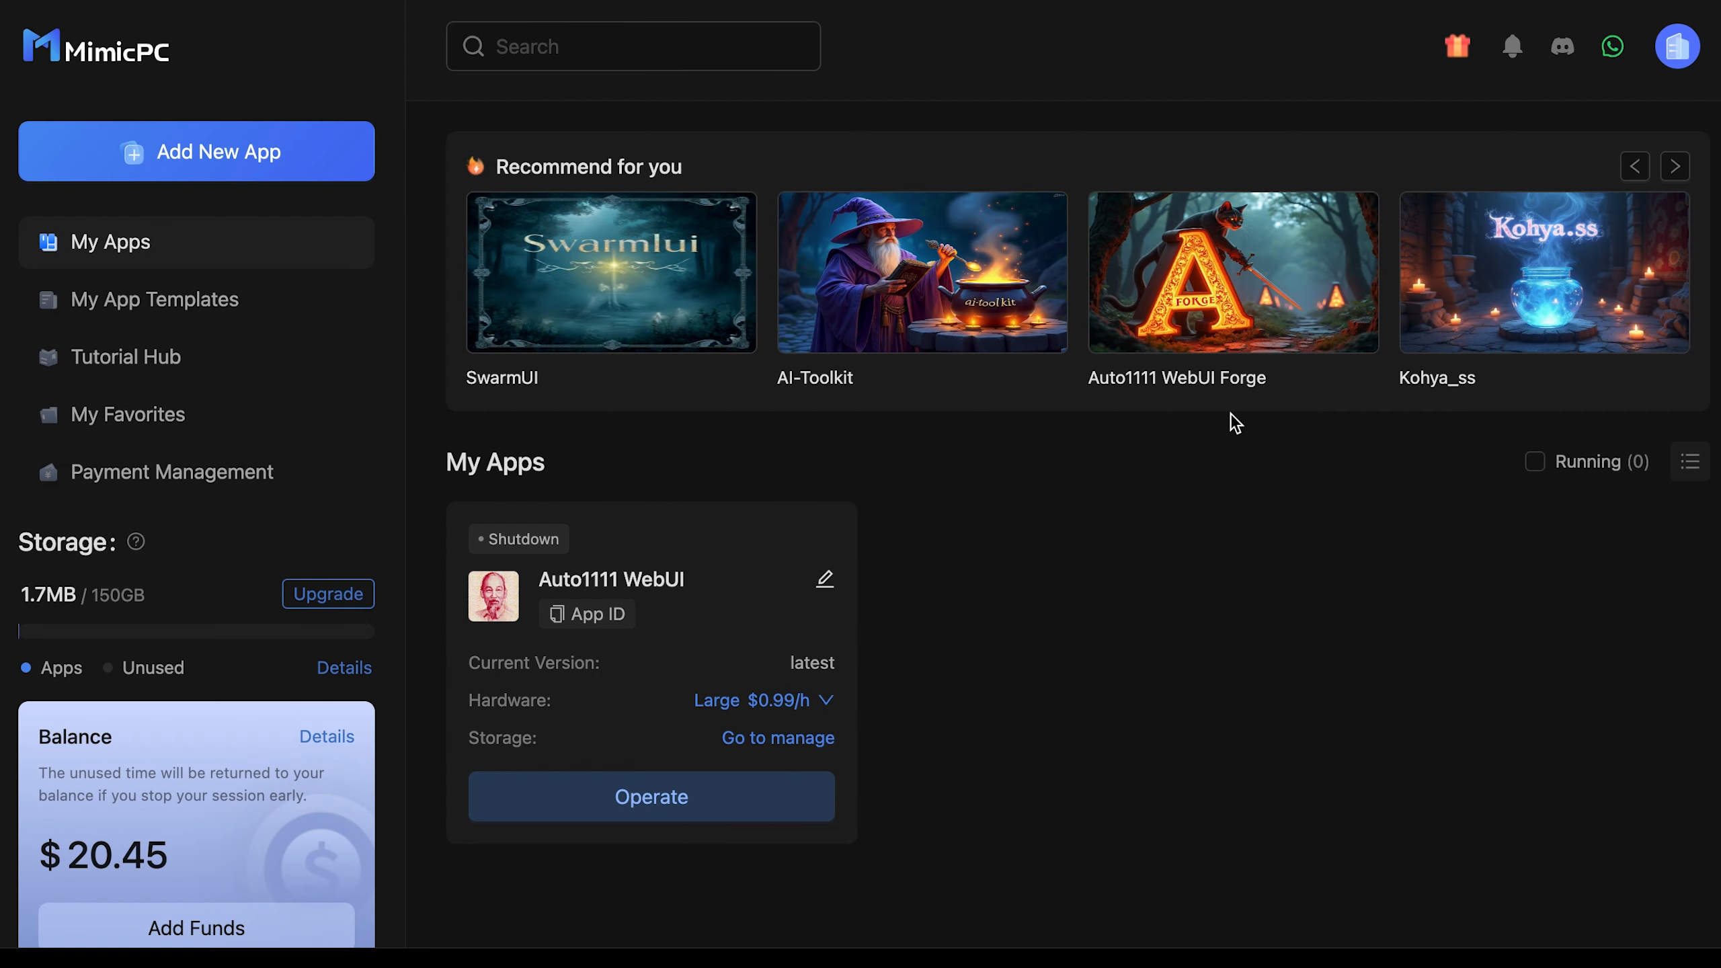
mouse_move(1111, 237)
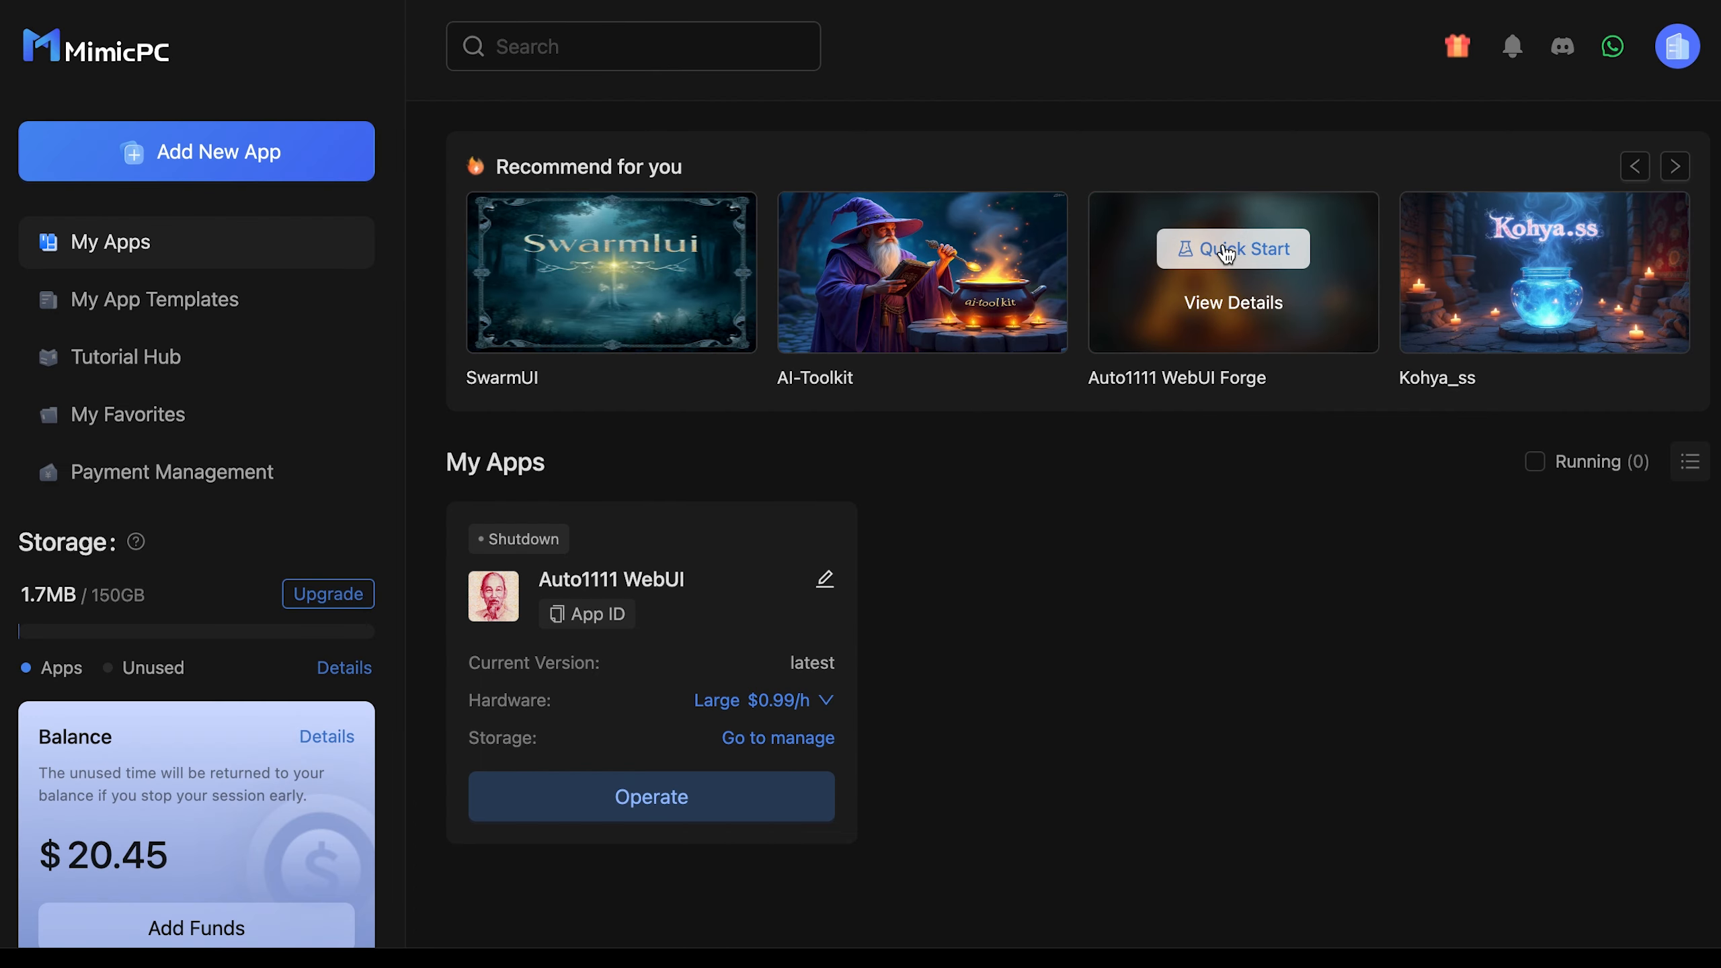
click(1227, 250)
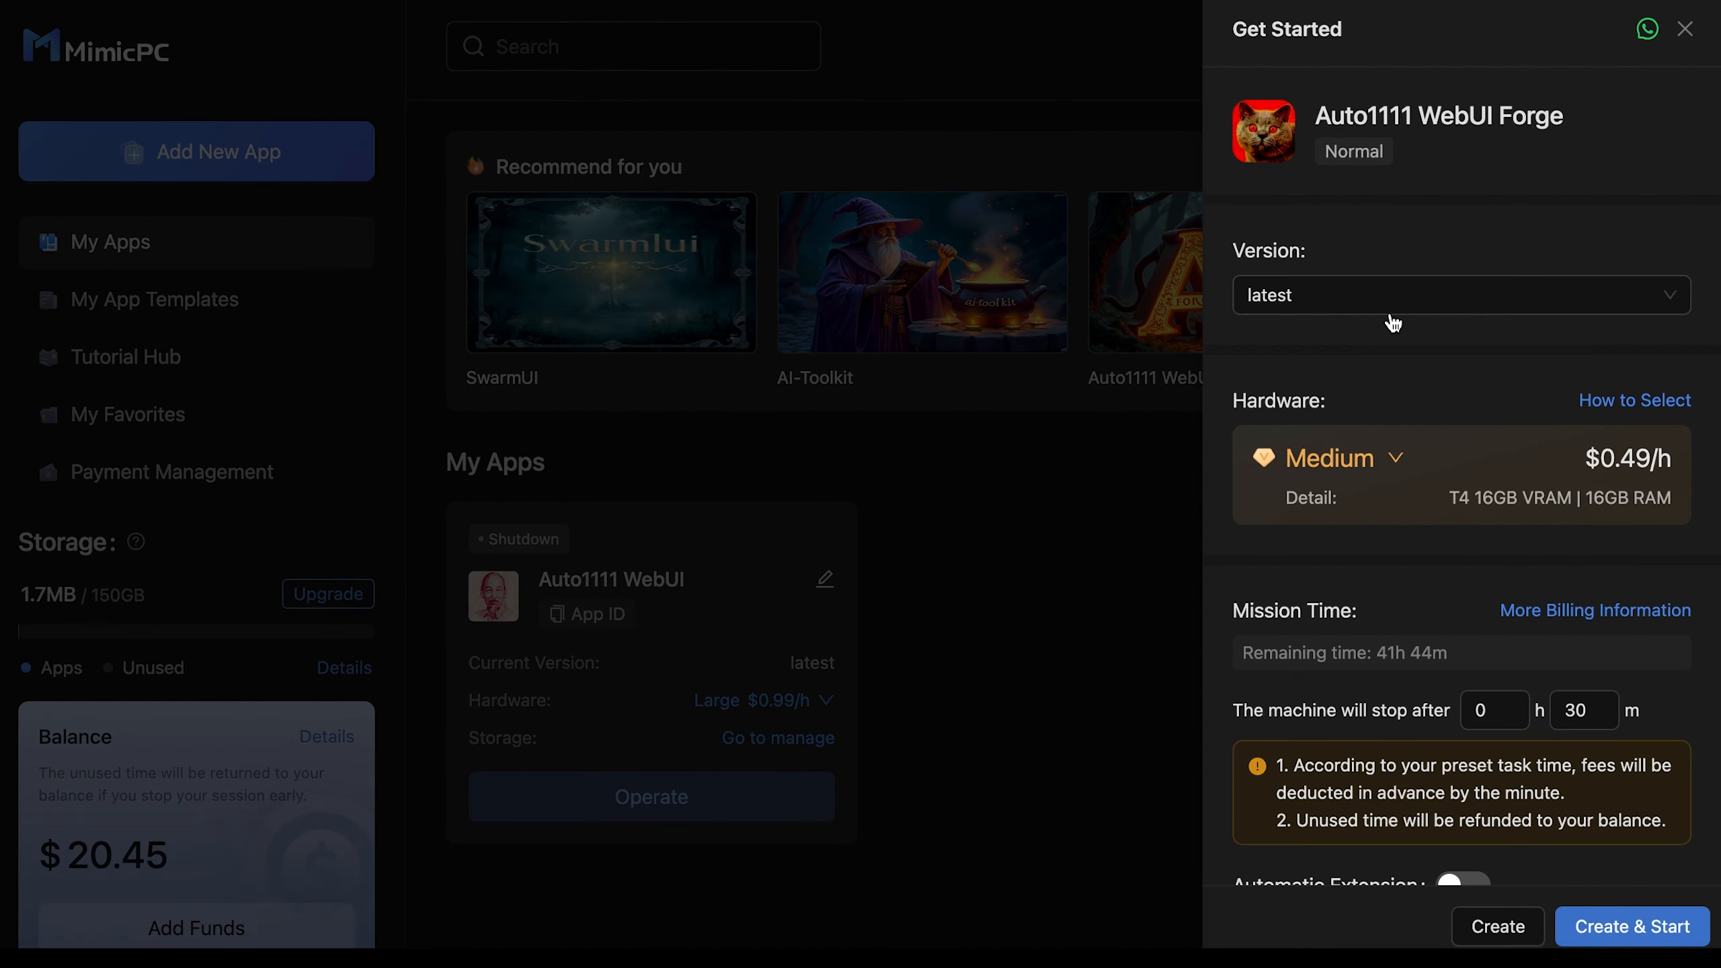
Choose the latest version and the Large hardware with A10G 24GB VRAM for Auto1111 WebUI Forge.
click(1394, 307)
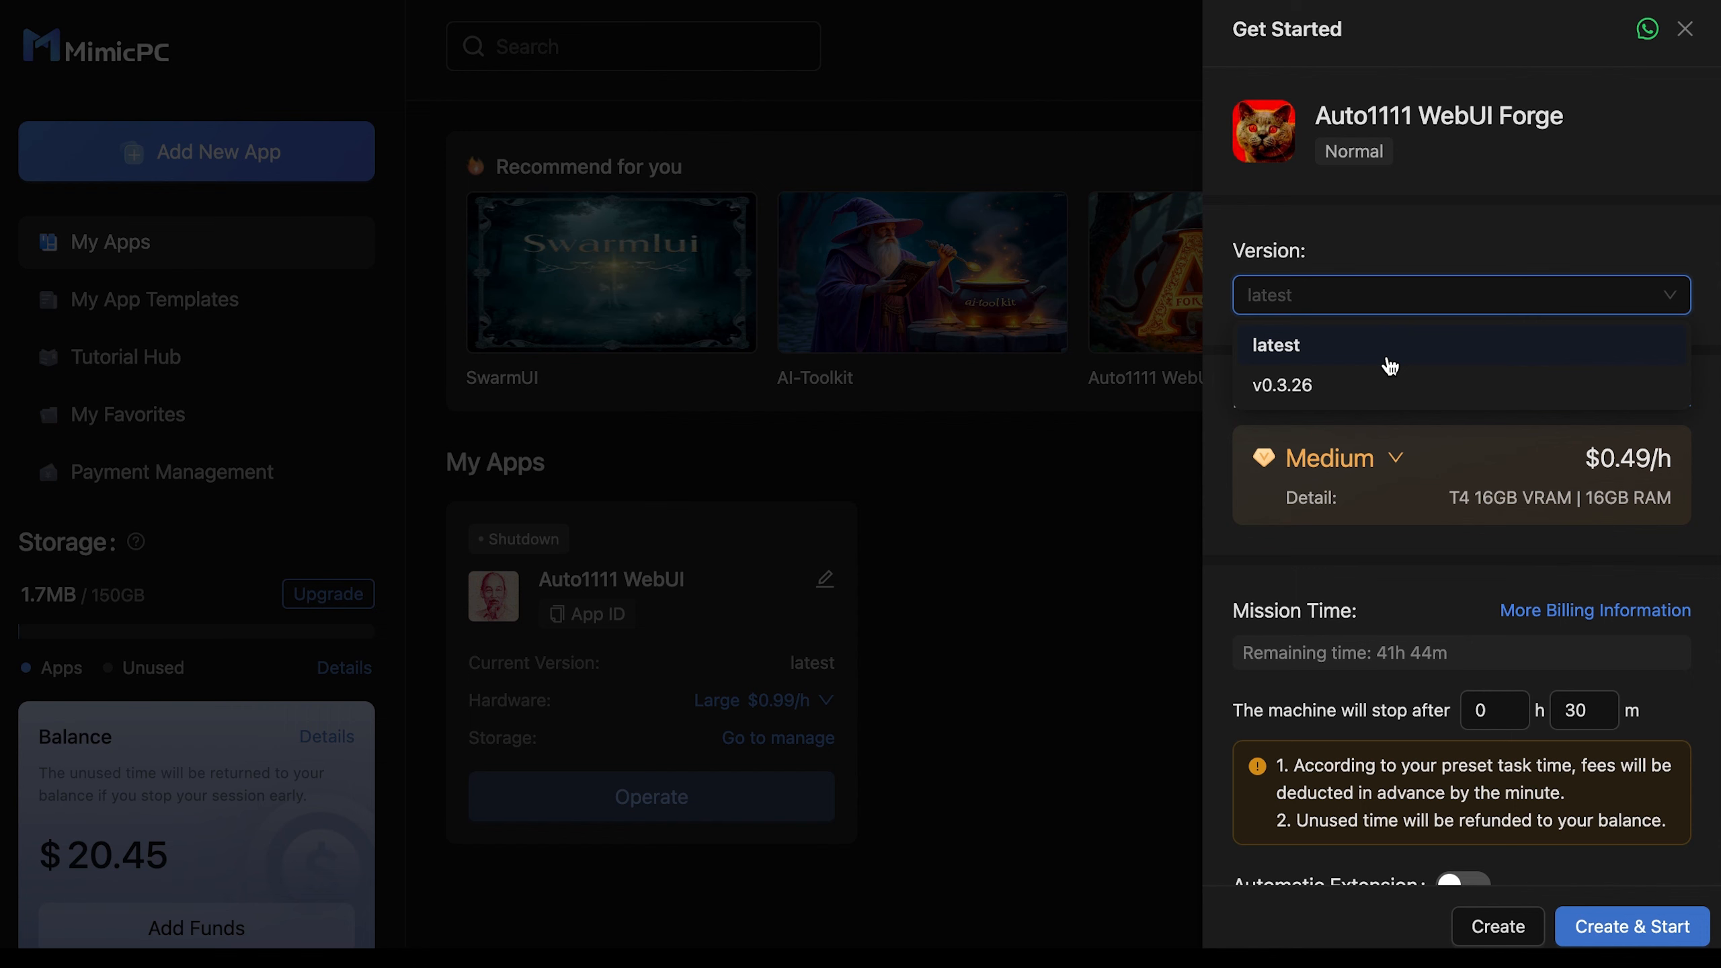
click(1390, 367)
click(1392, 300)
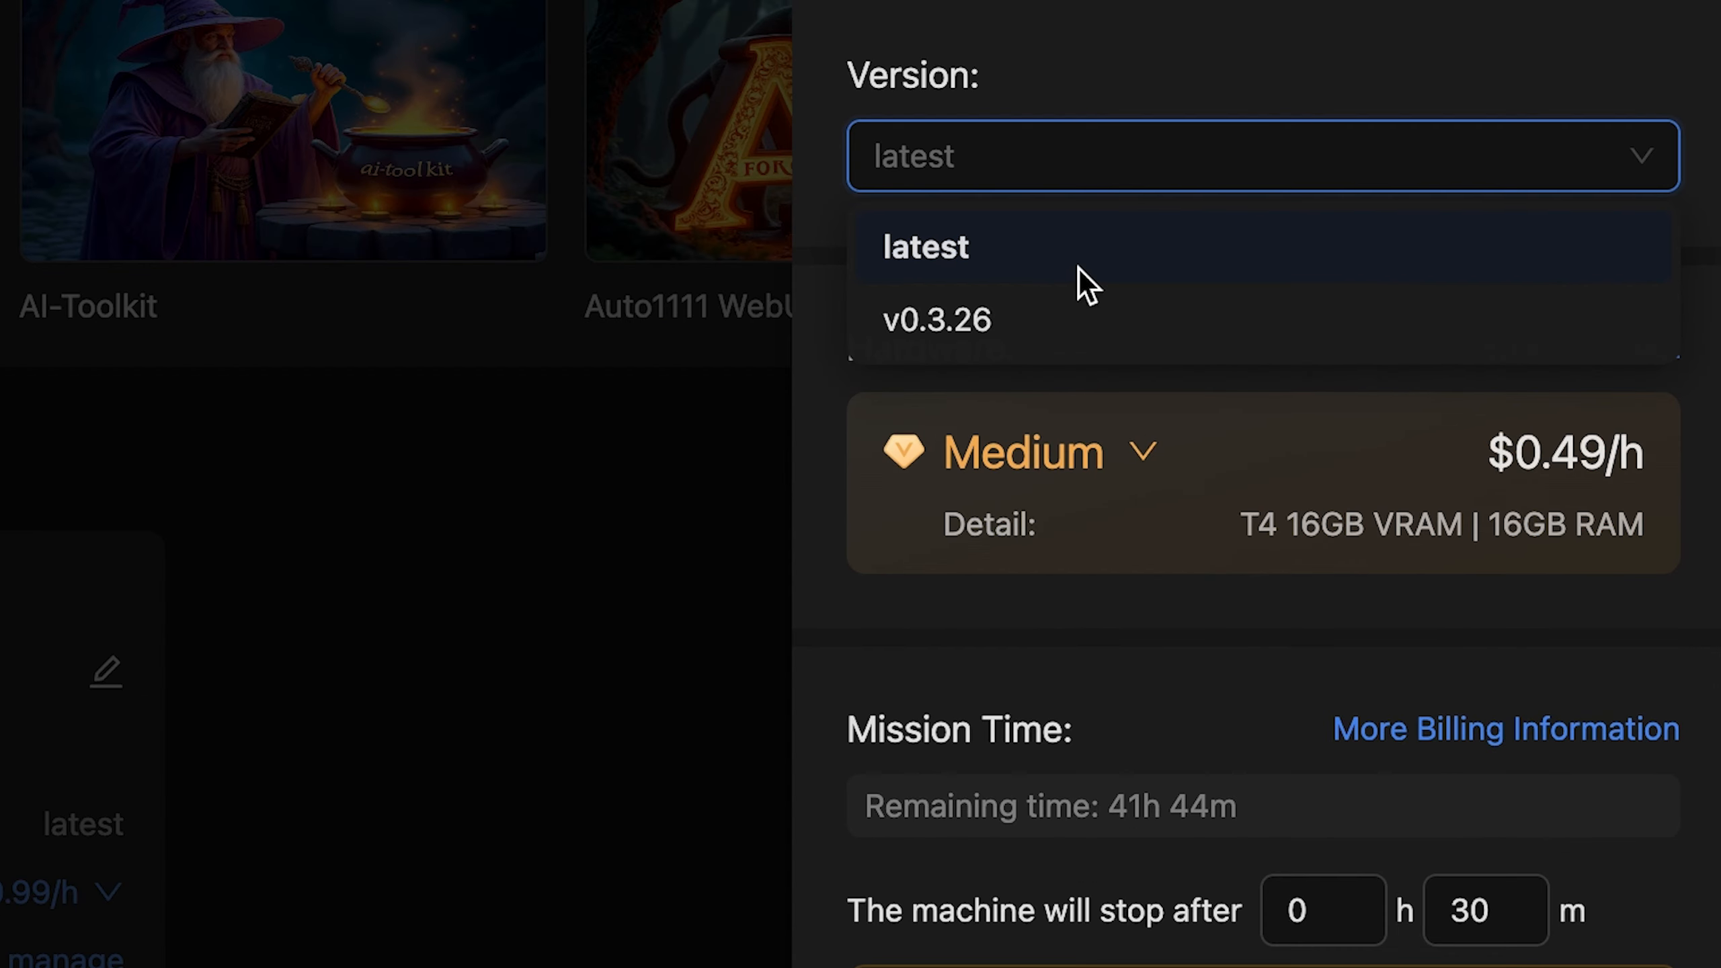
click(1078, 268)
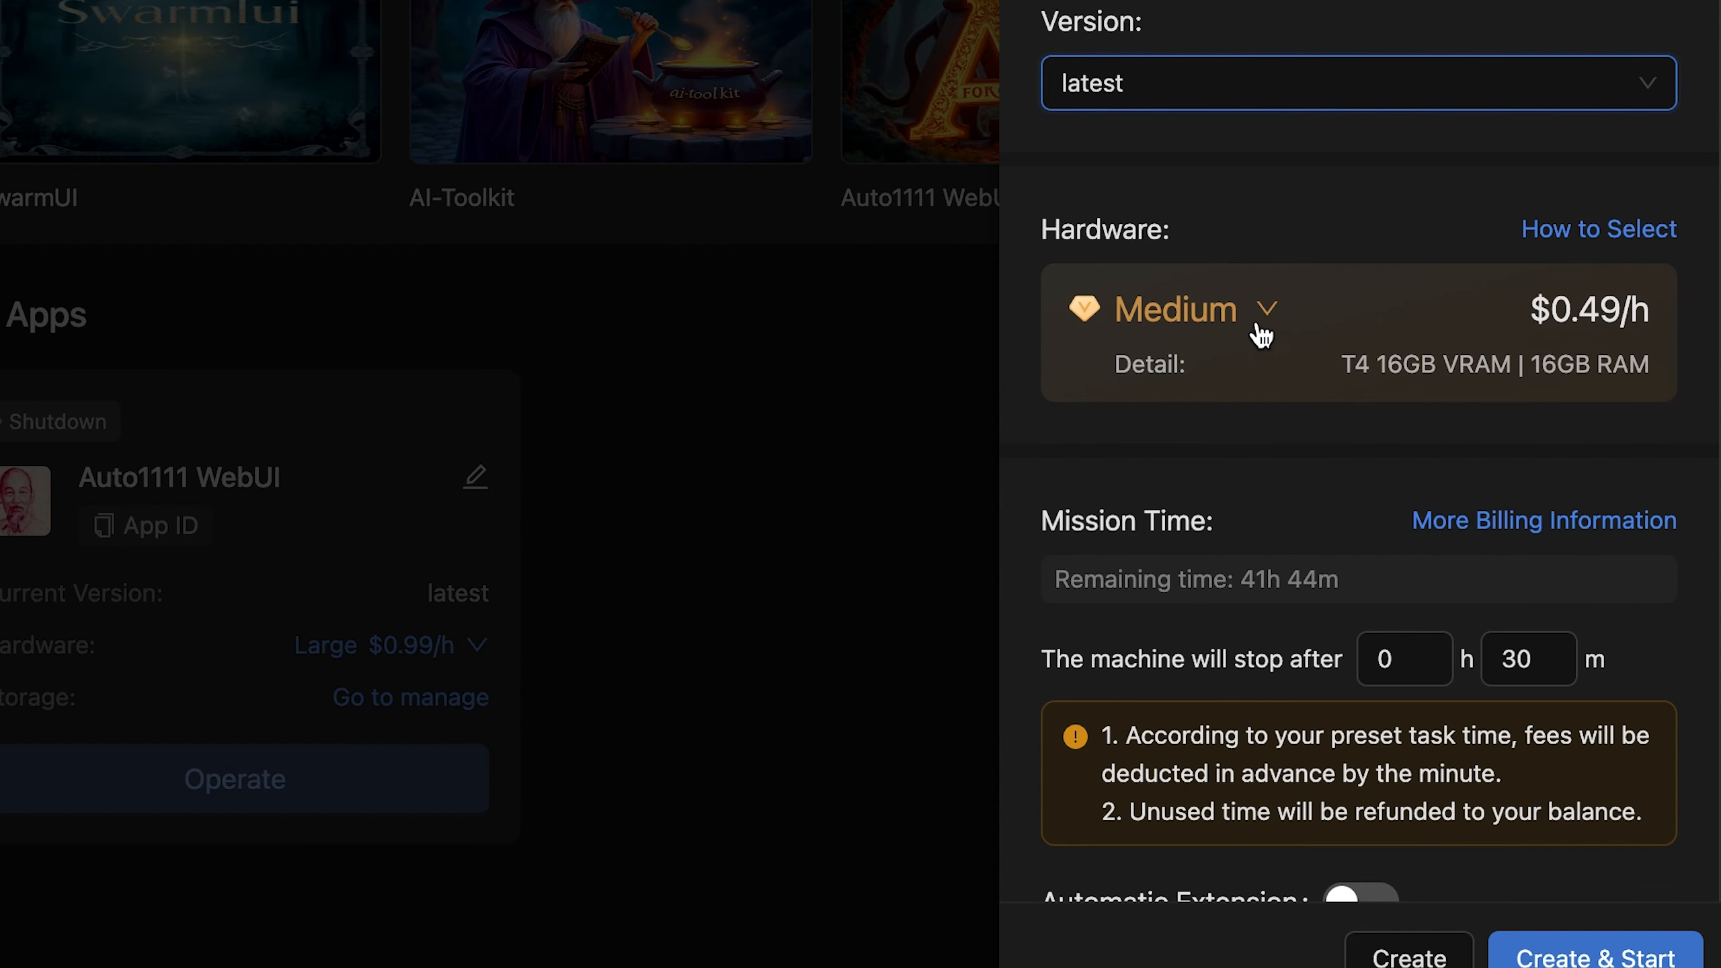
click(1142, 458)
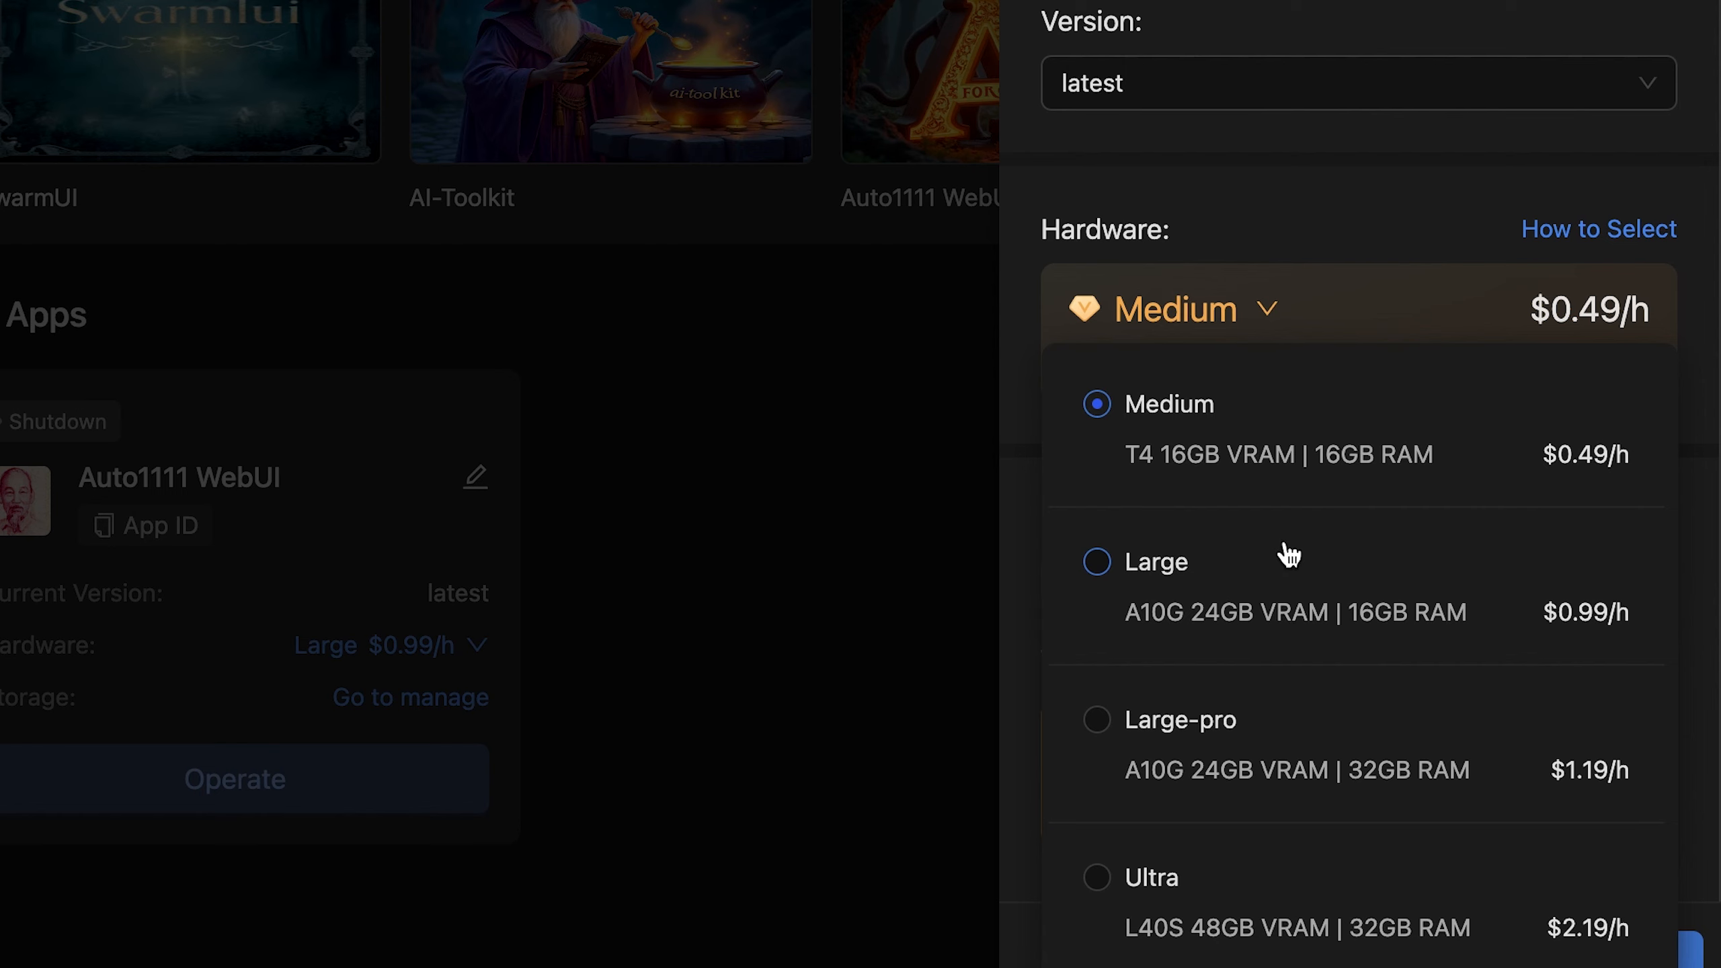
click(1293, 576)
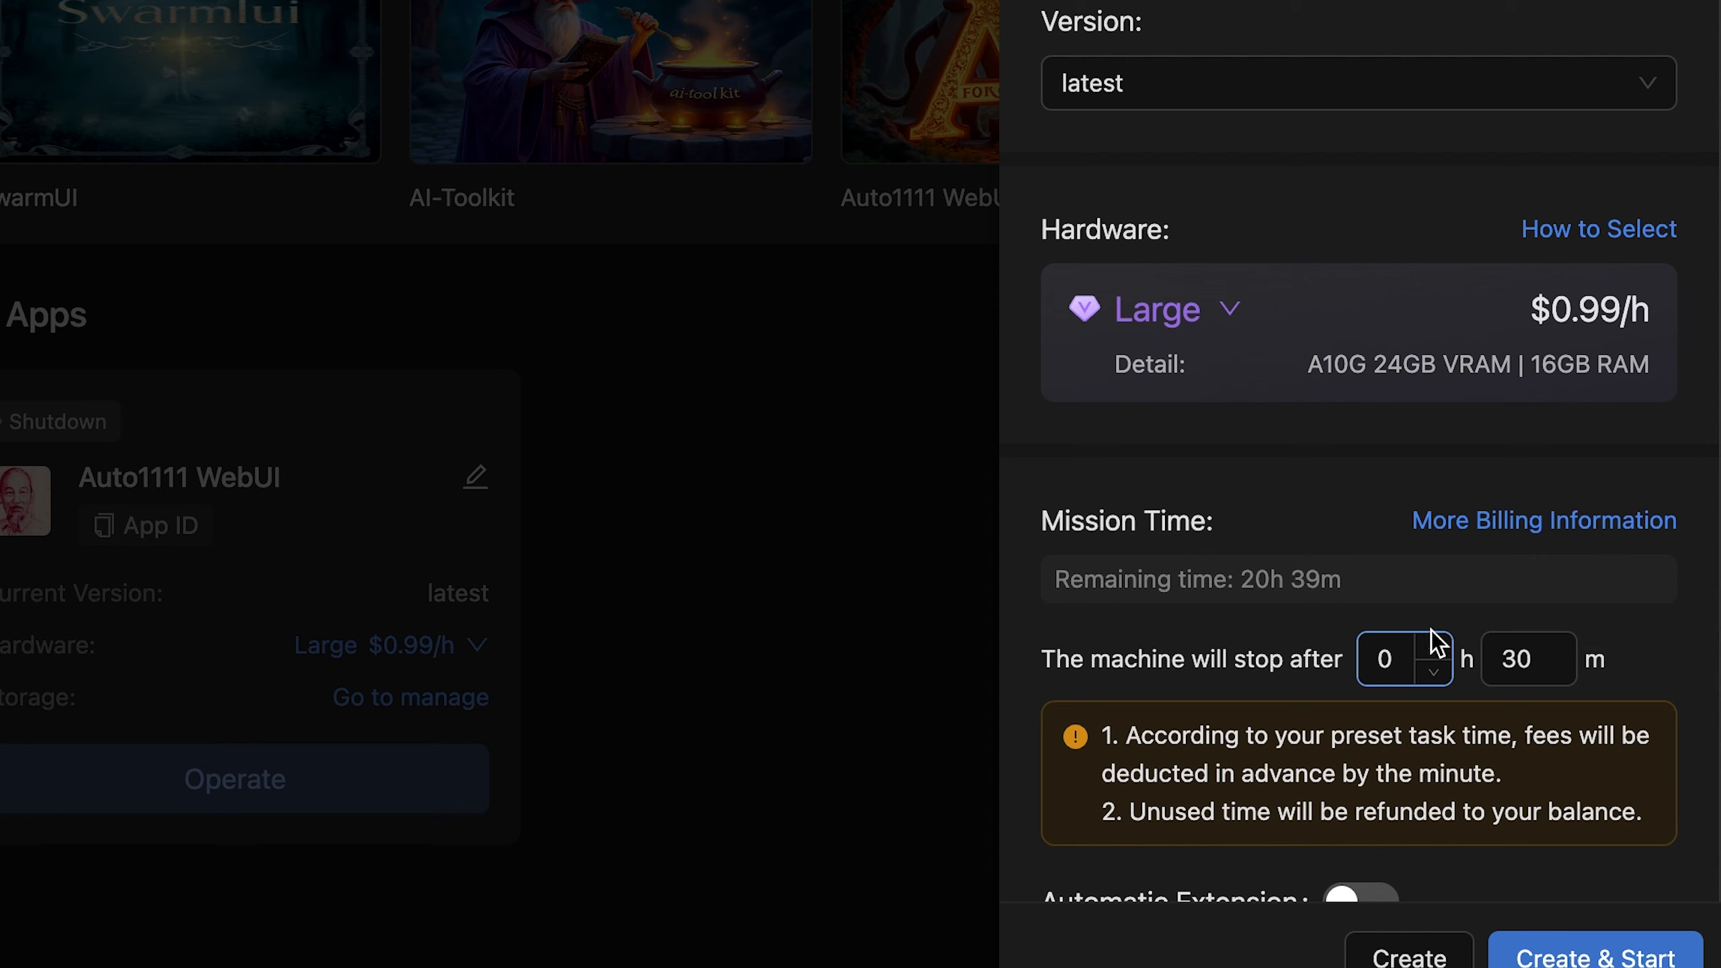
Set the machine to stop after 1 h 0 m, review the remaining options, and create and start the app.
click(1433, 651)
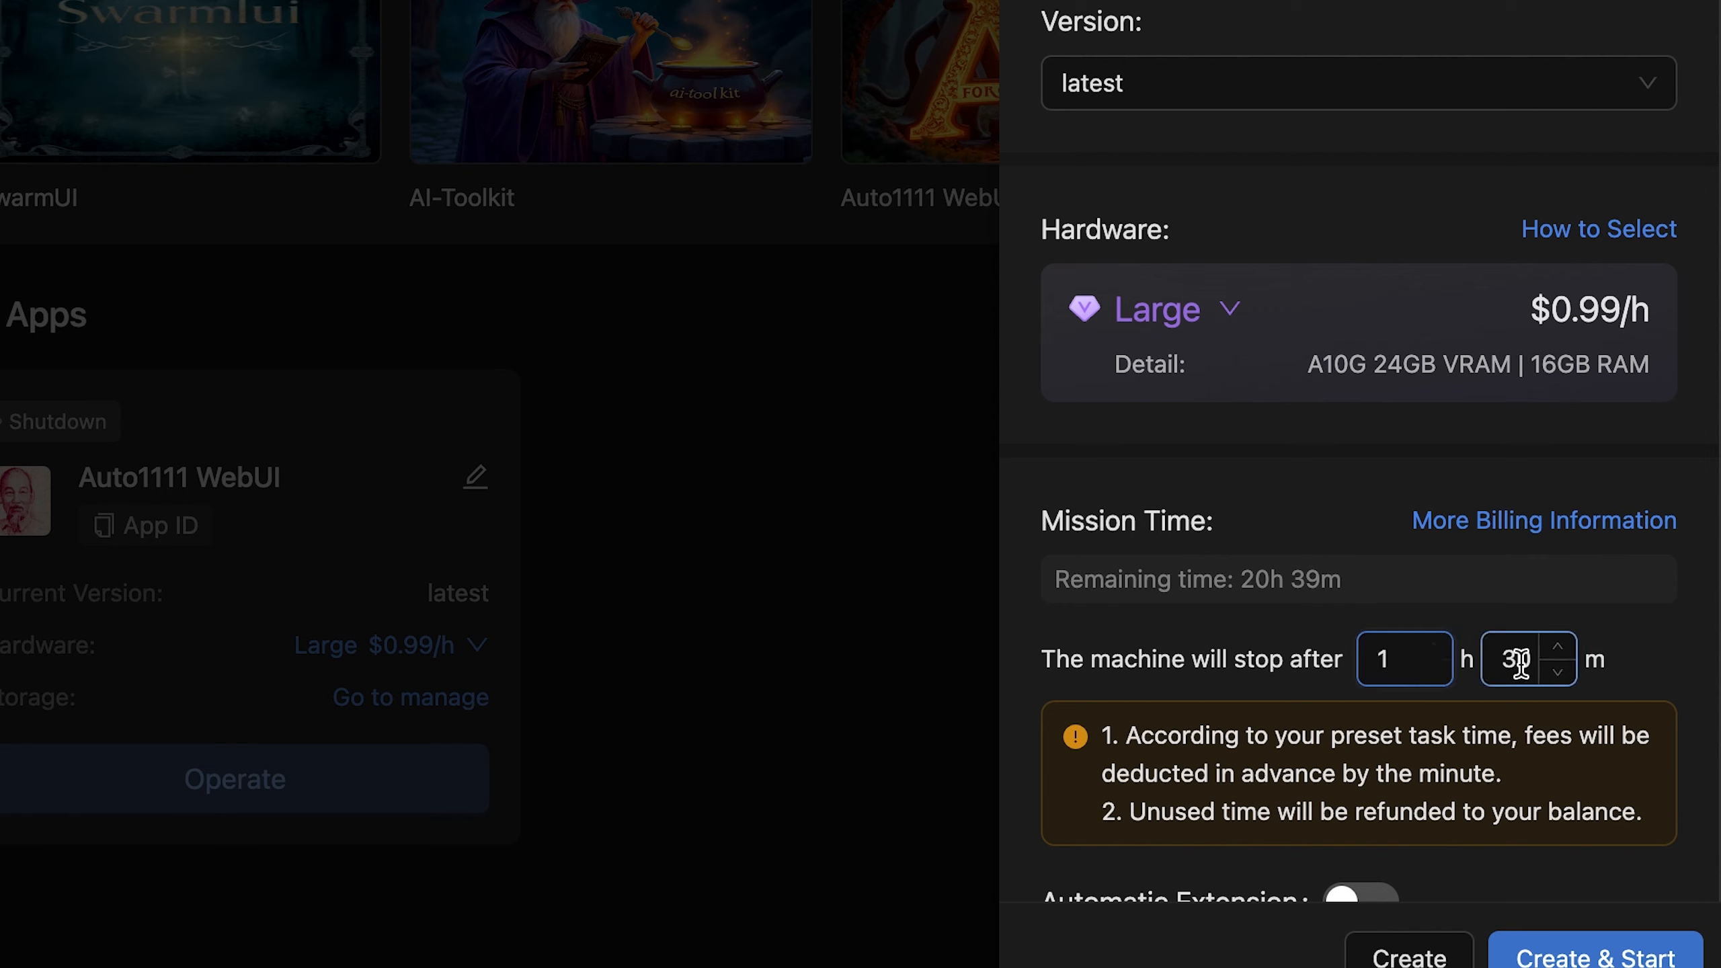
drag(1519, 660, 1492, 661)
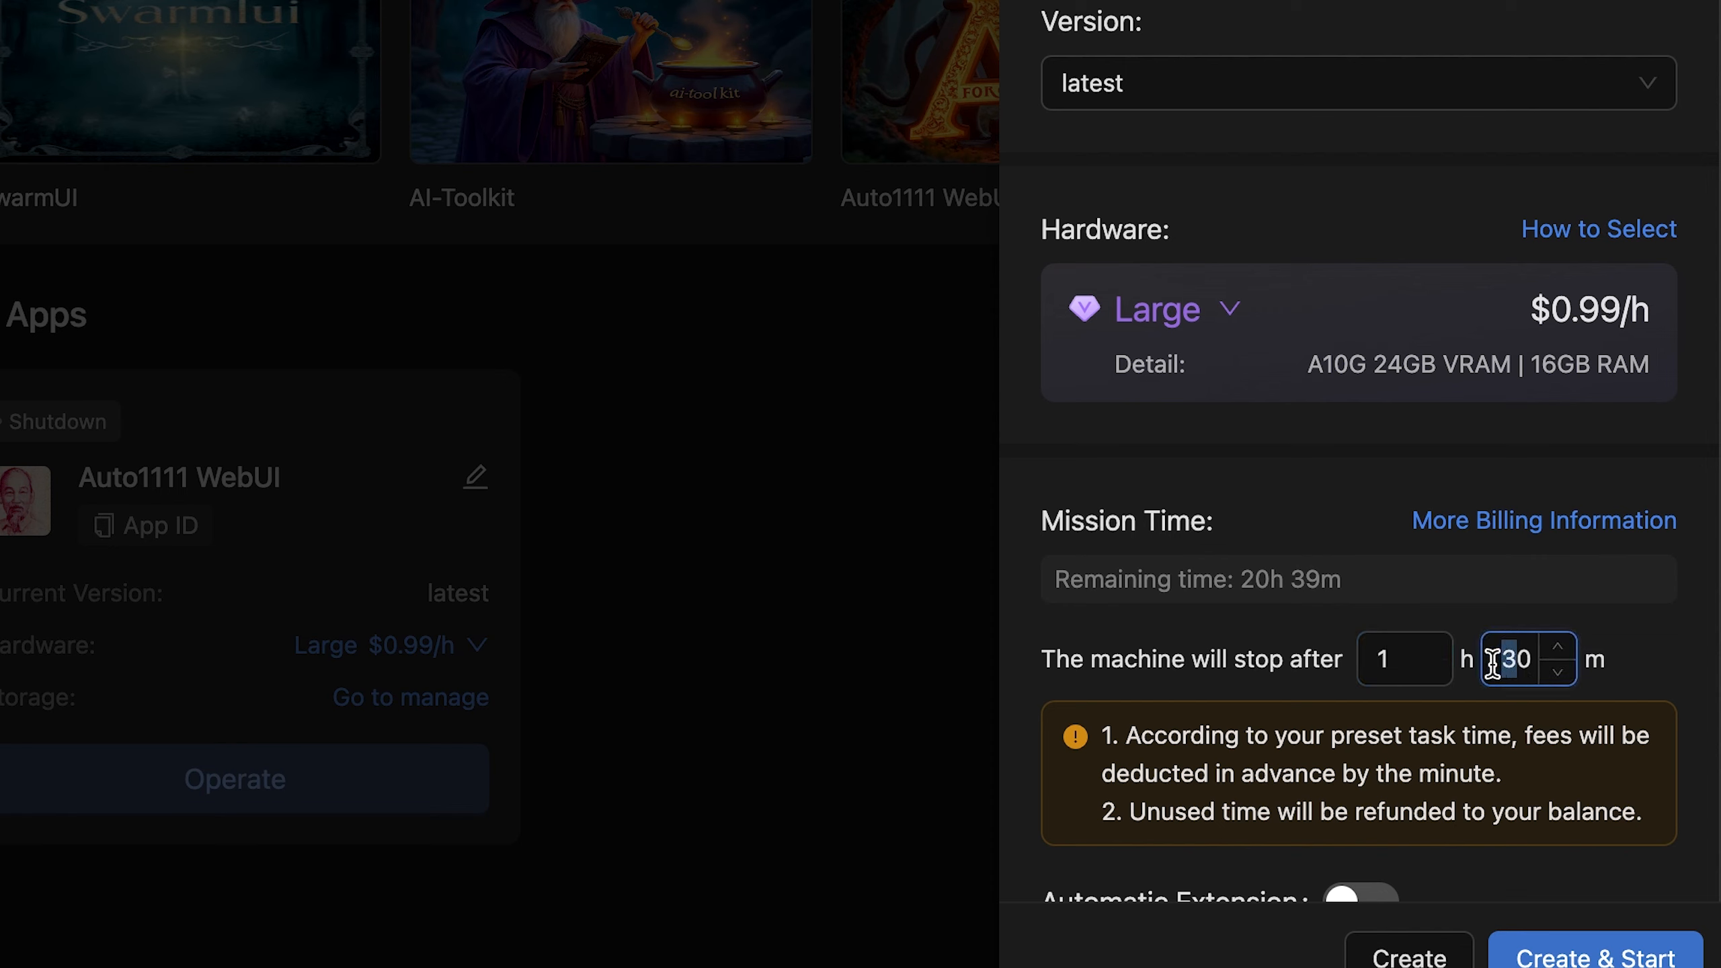
key(BackSpace)
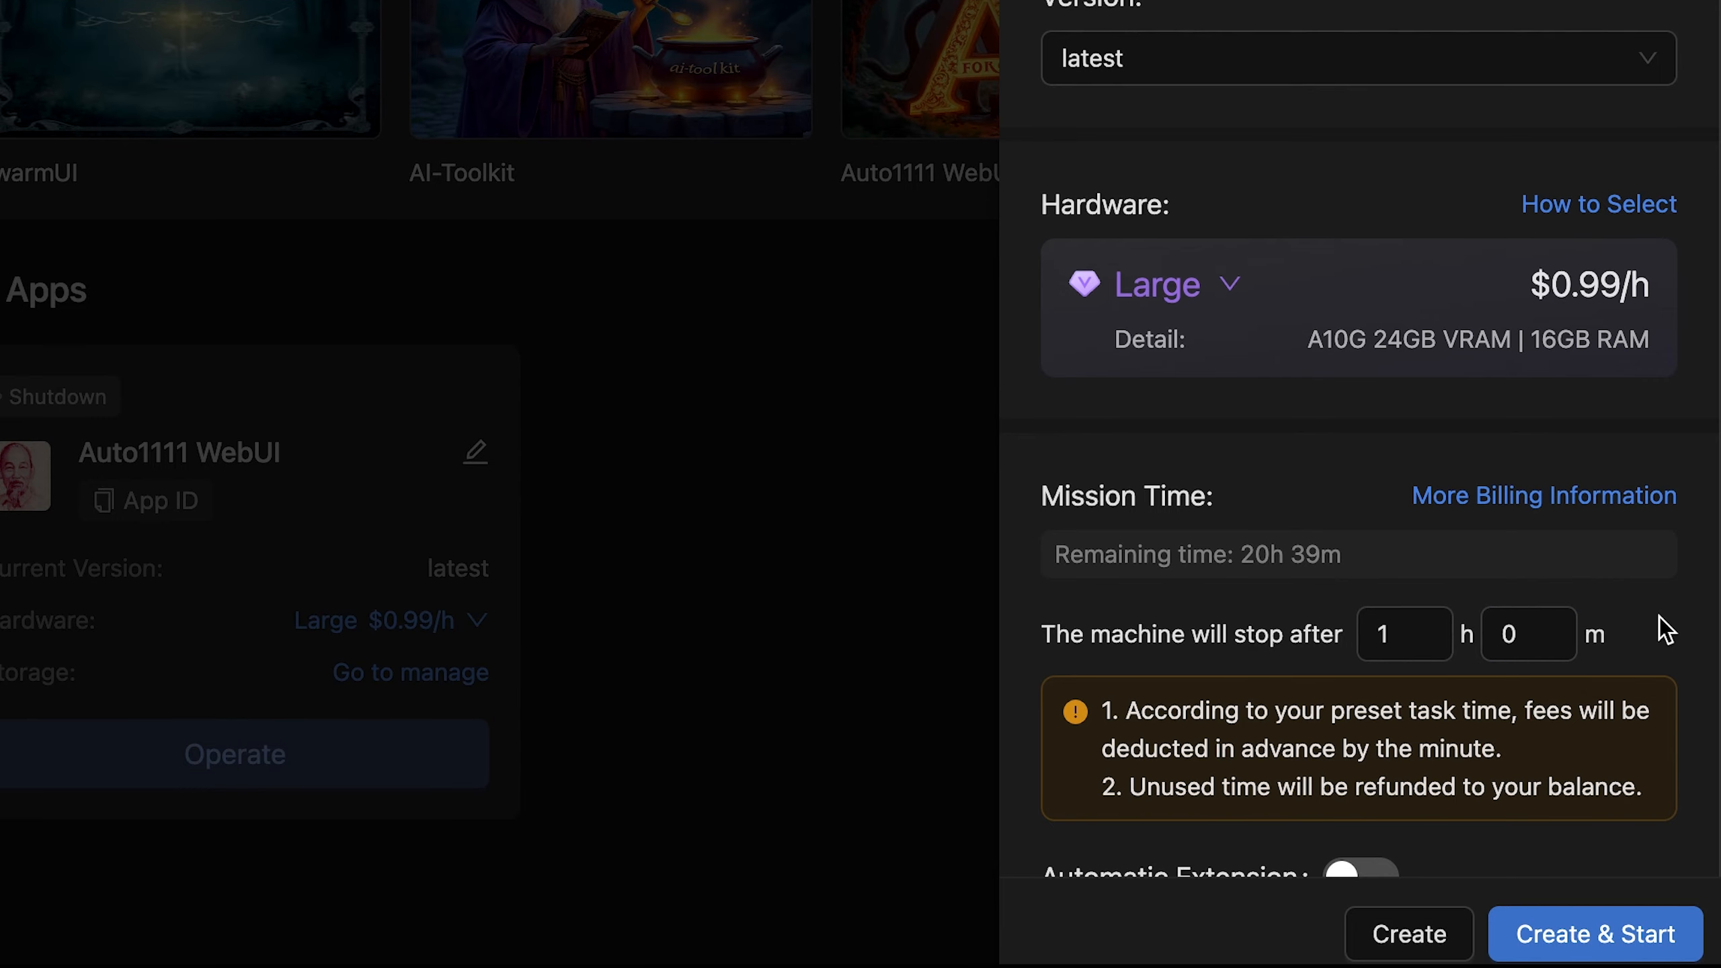
scroll(1659, 642, down, 3)
scroll(1657, 617, down, 5)
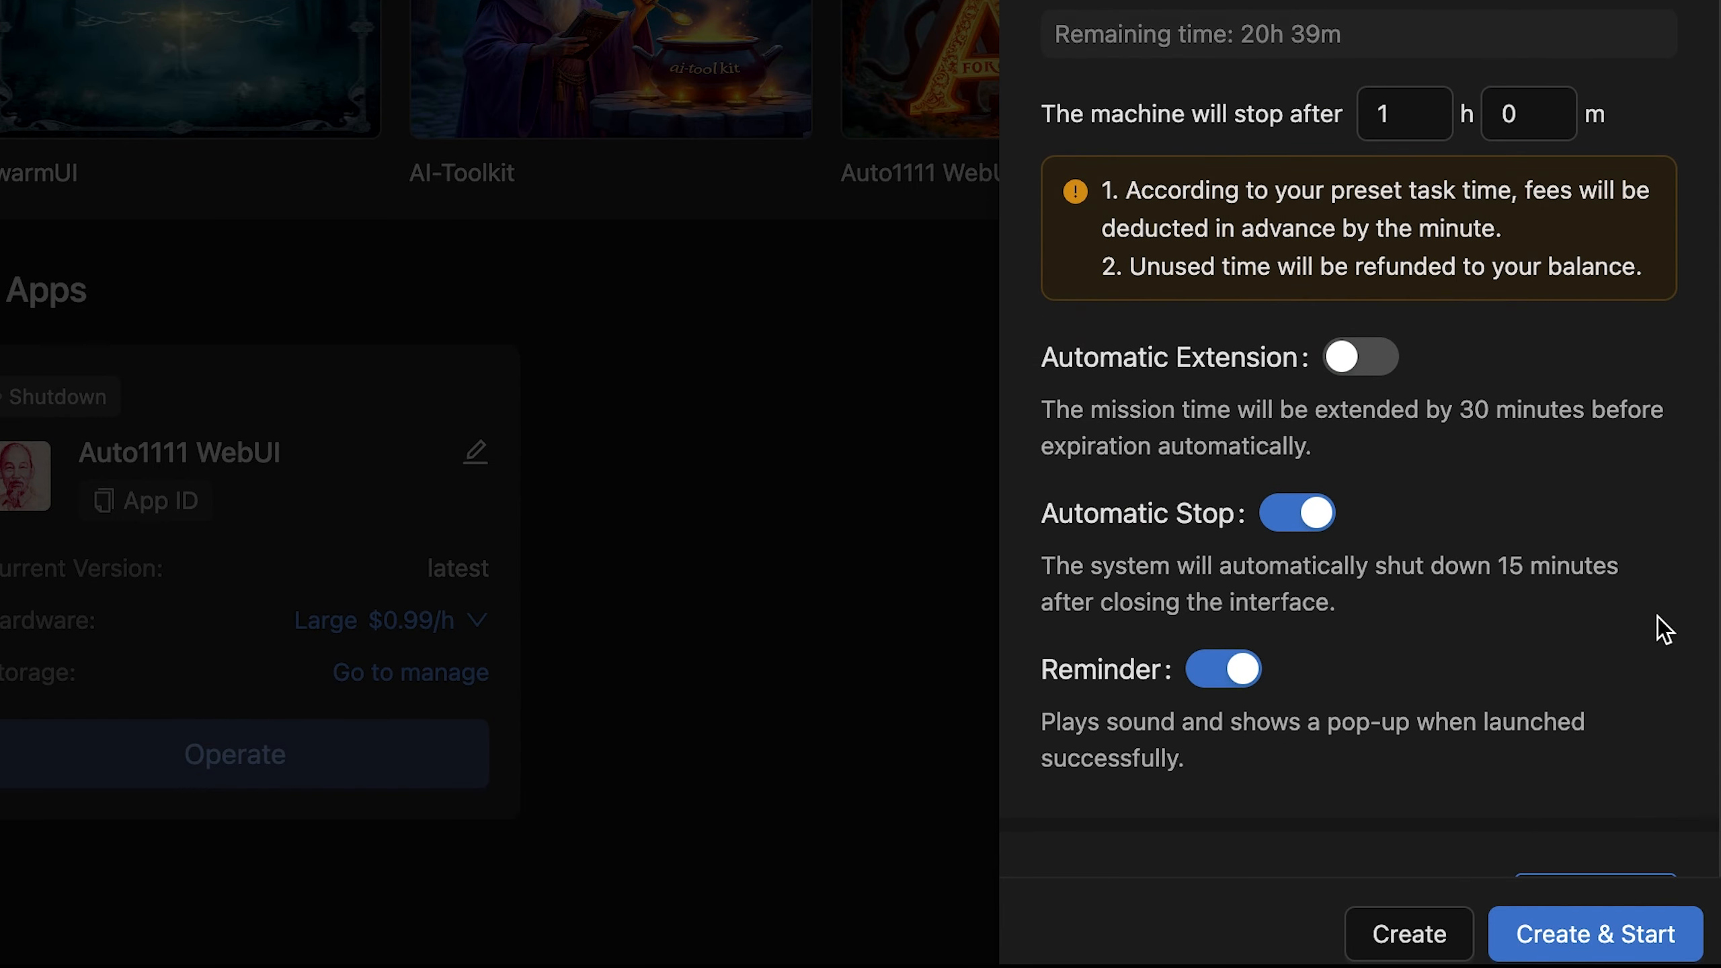
scroll(1601, 701, down, 2)
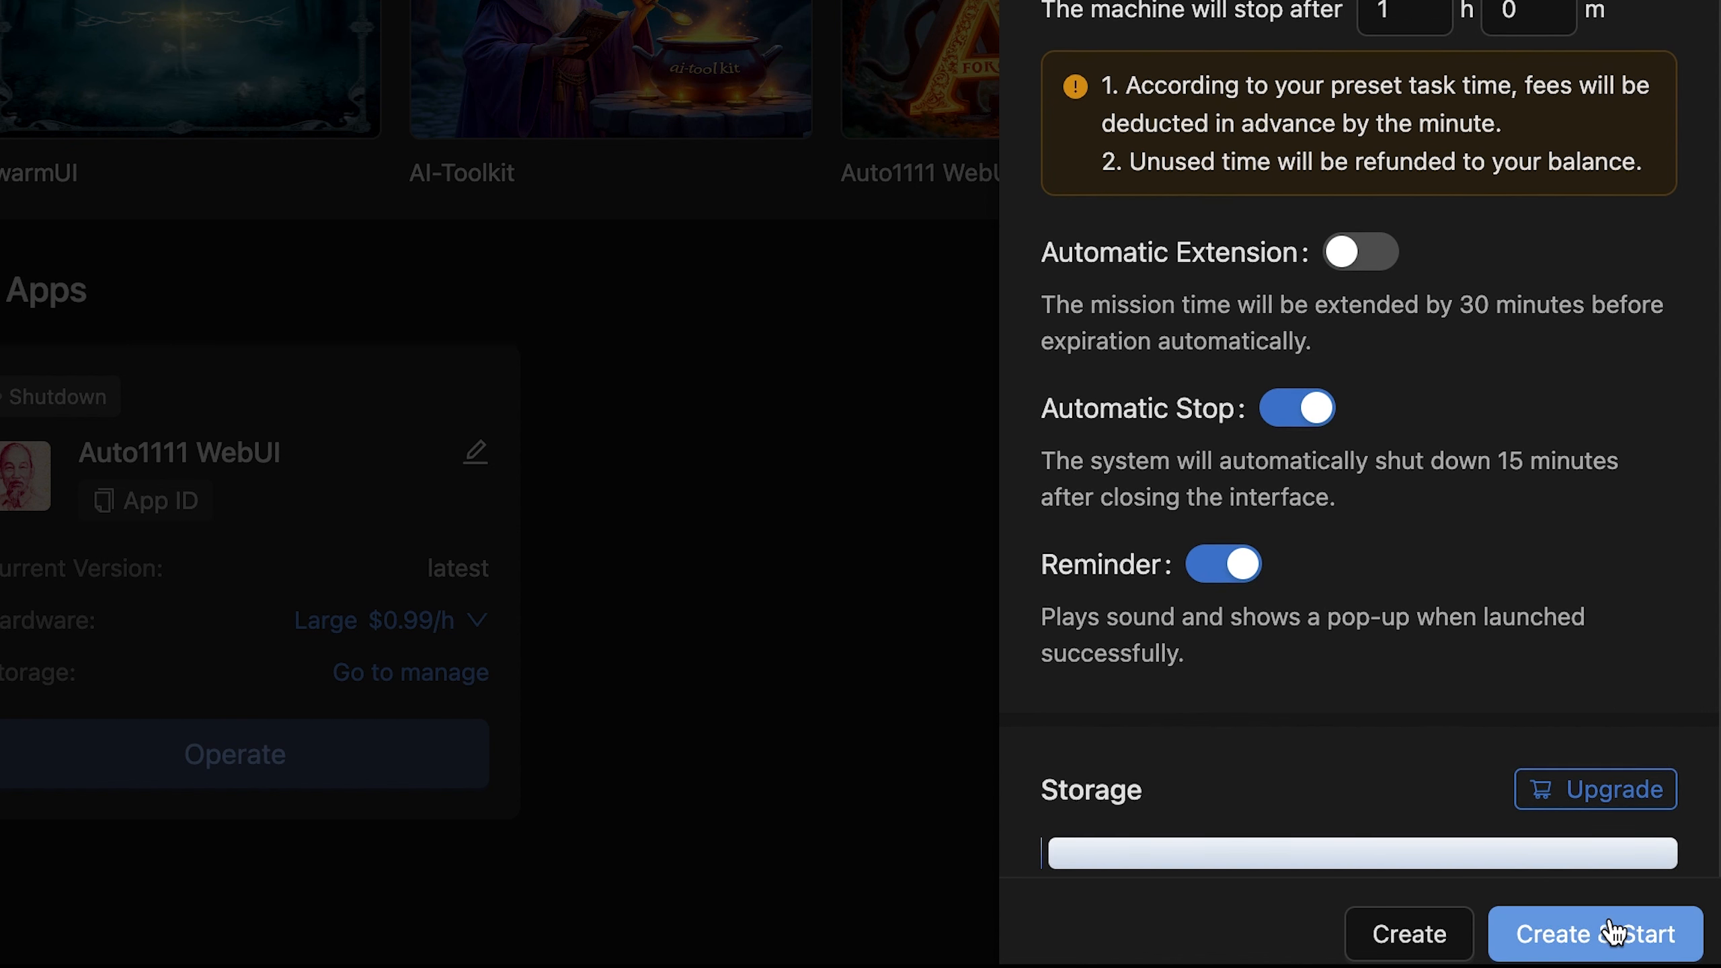
click(1602, 941)
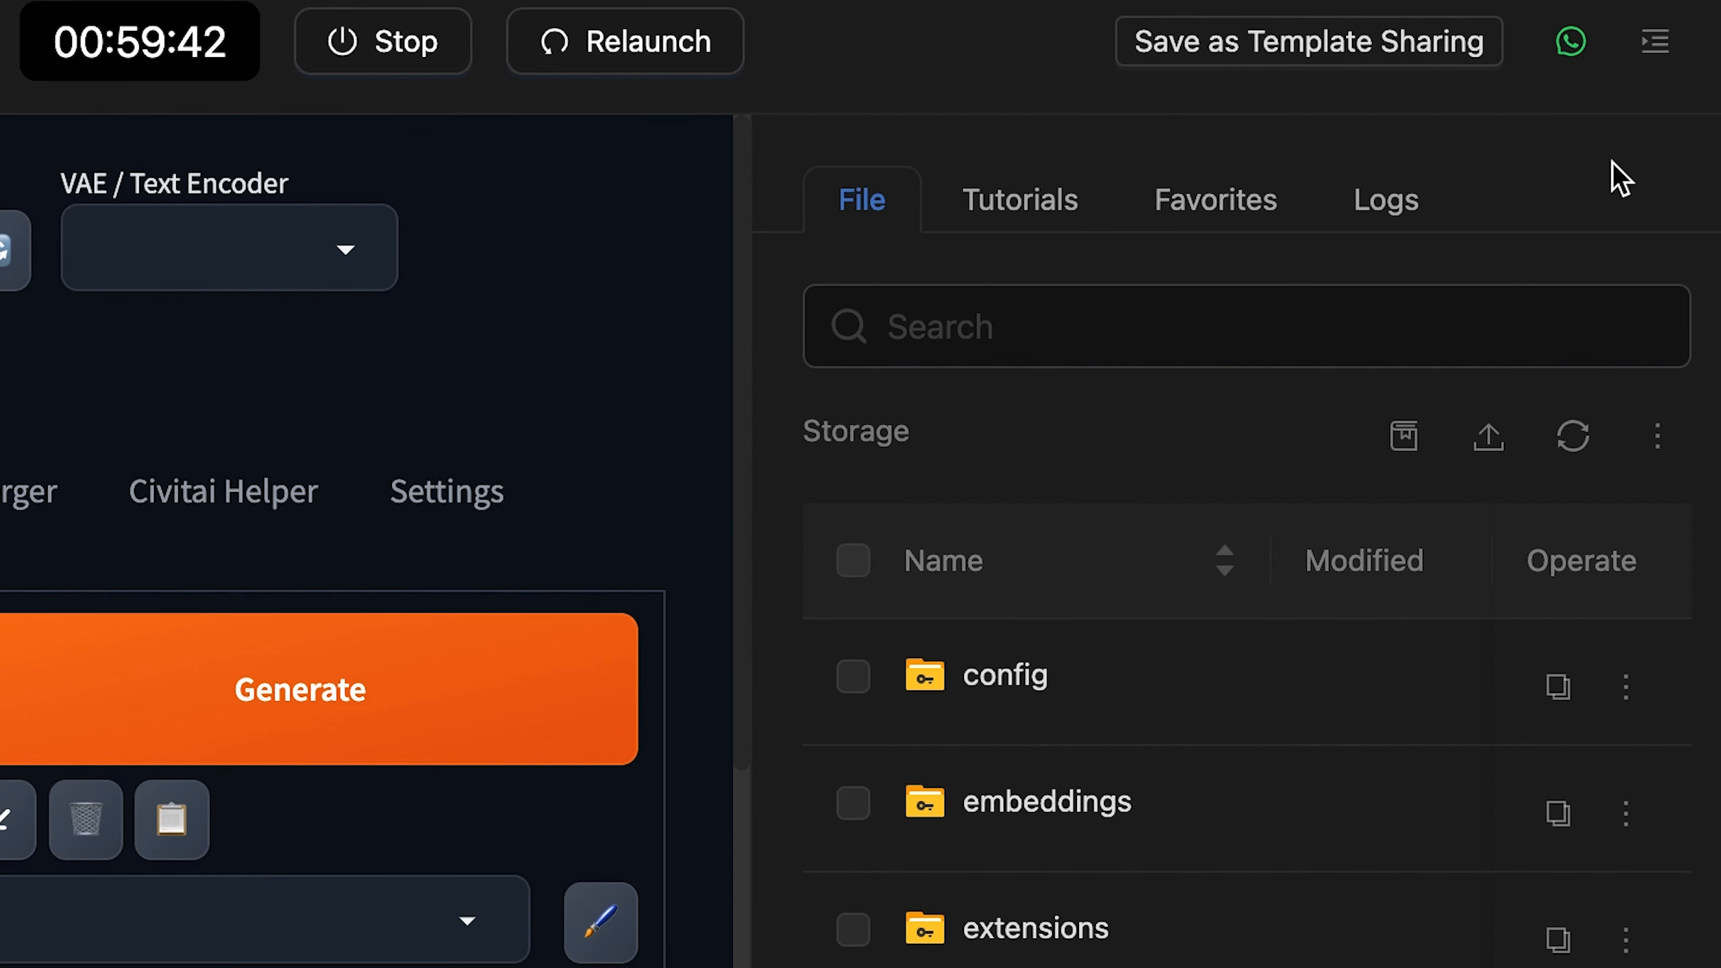
Hide the storage file panel and try the xl, flux and all UI presets, ending on flux.
click(1649, 64)
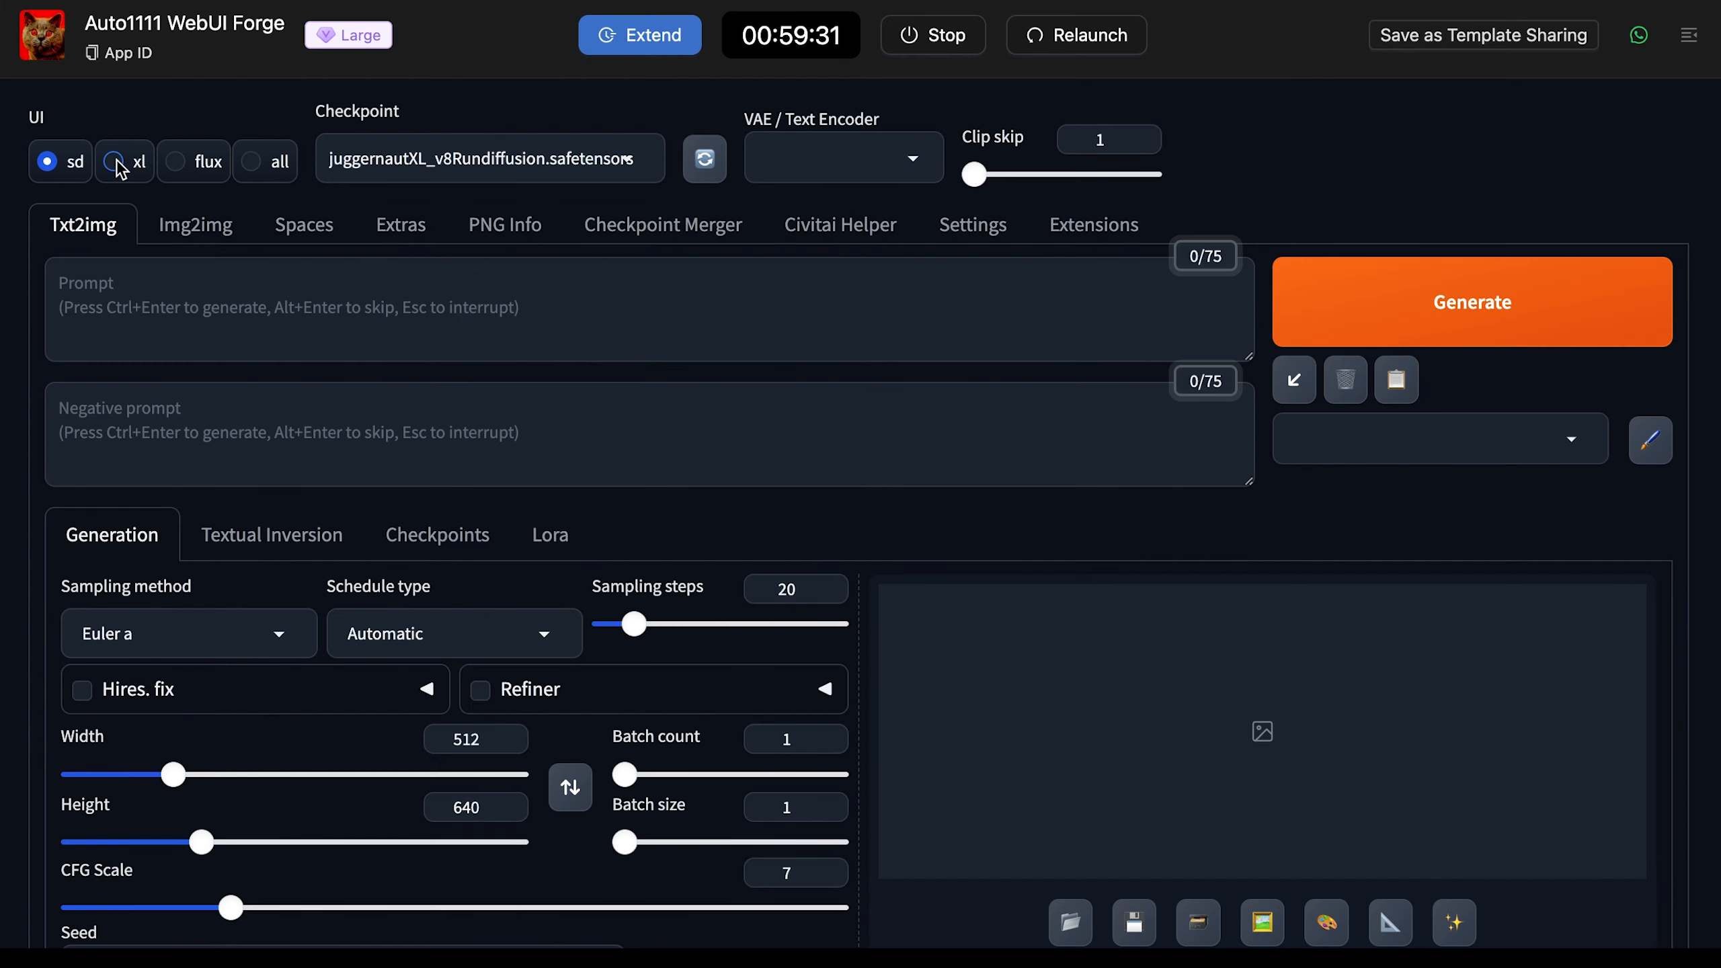
click(115, 163)
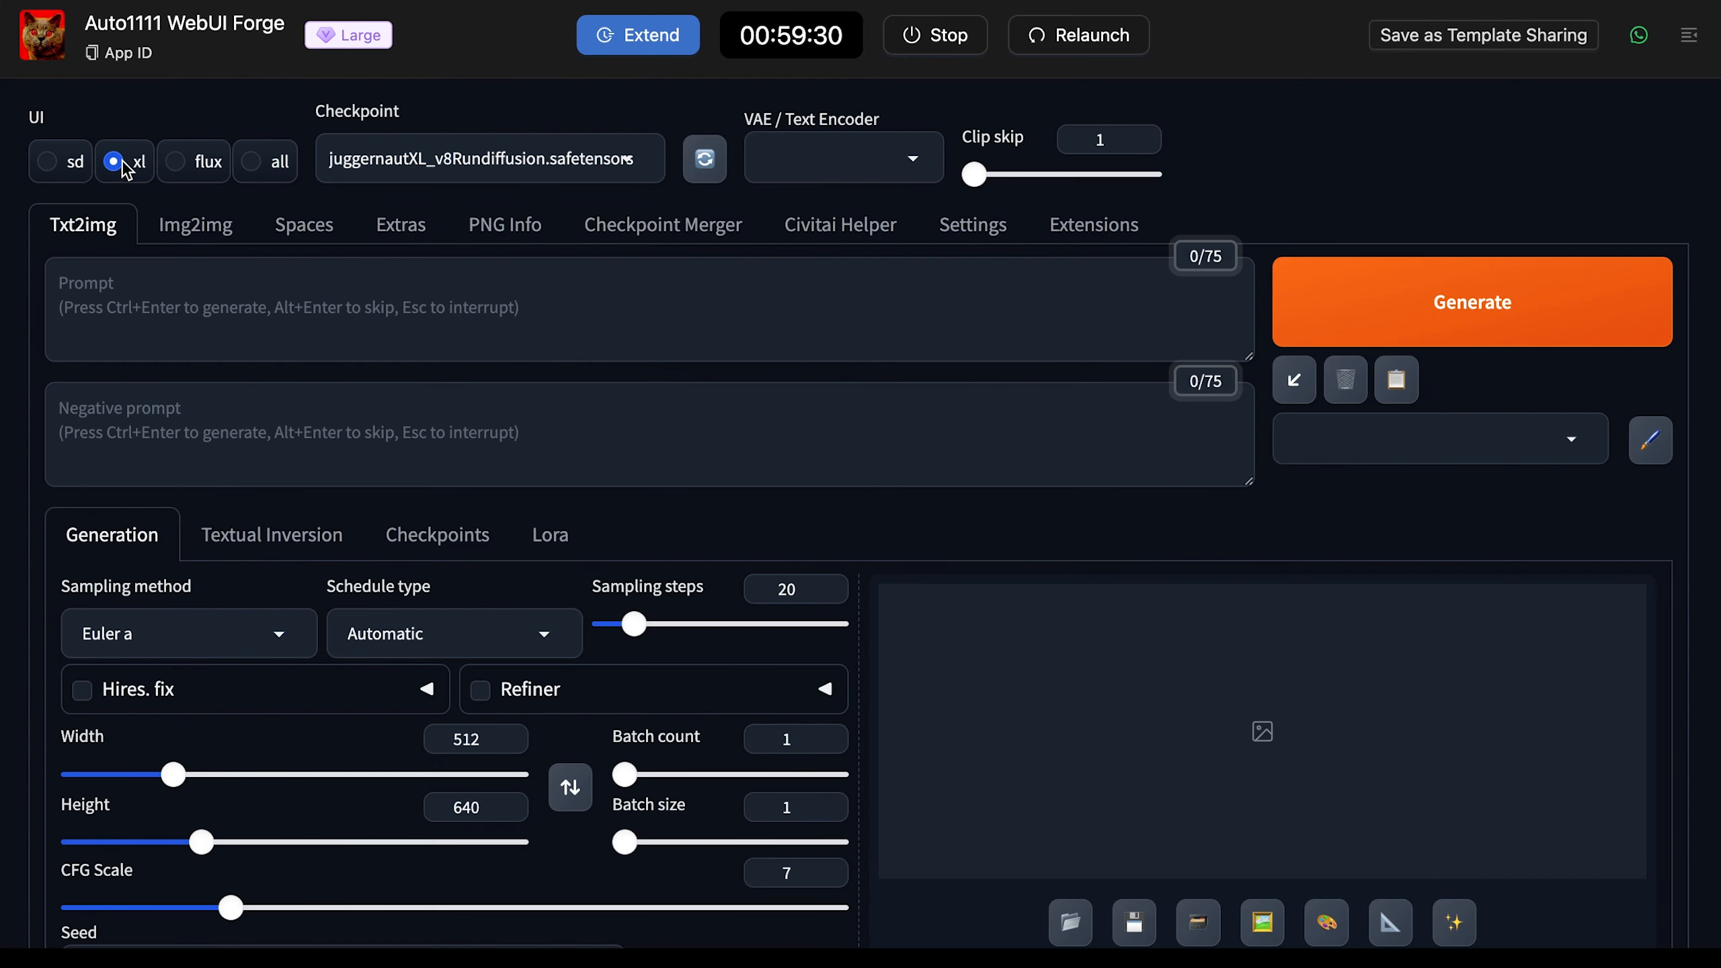
click(178, 164)
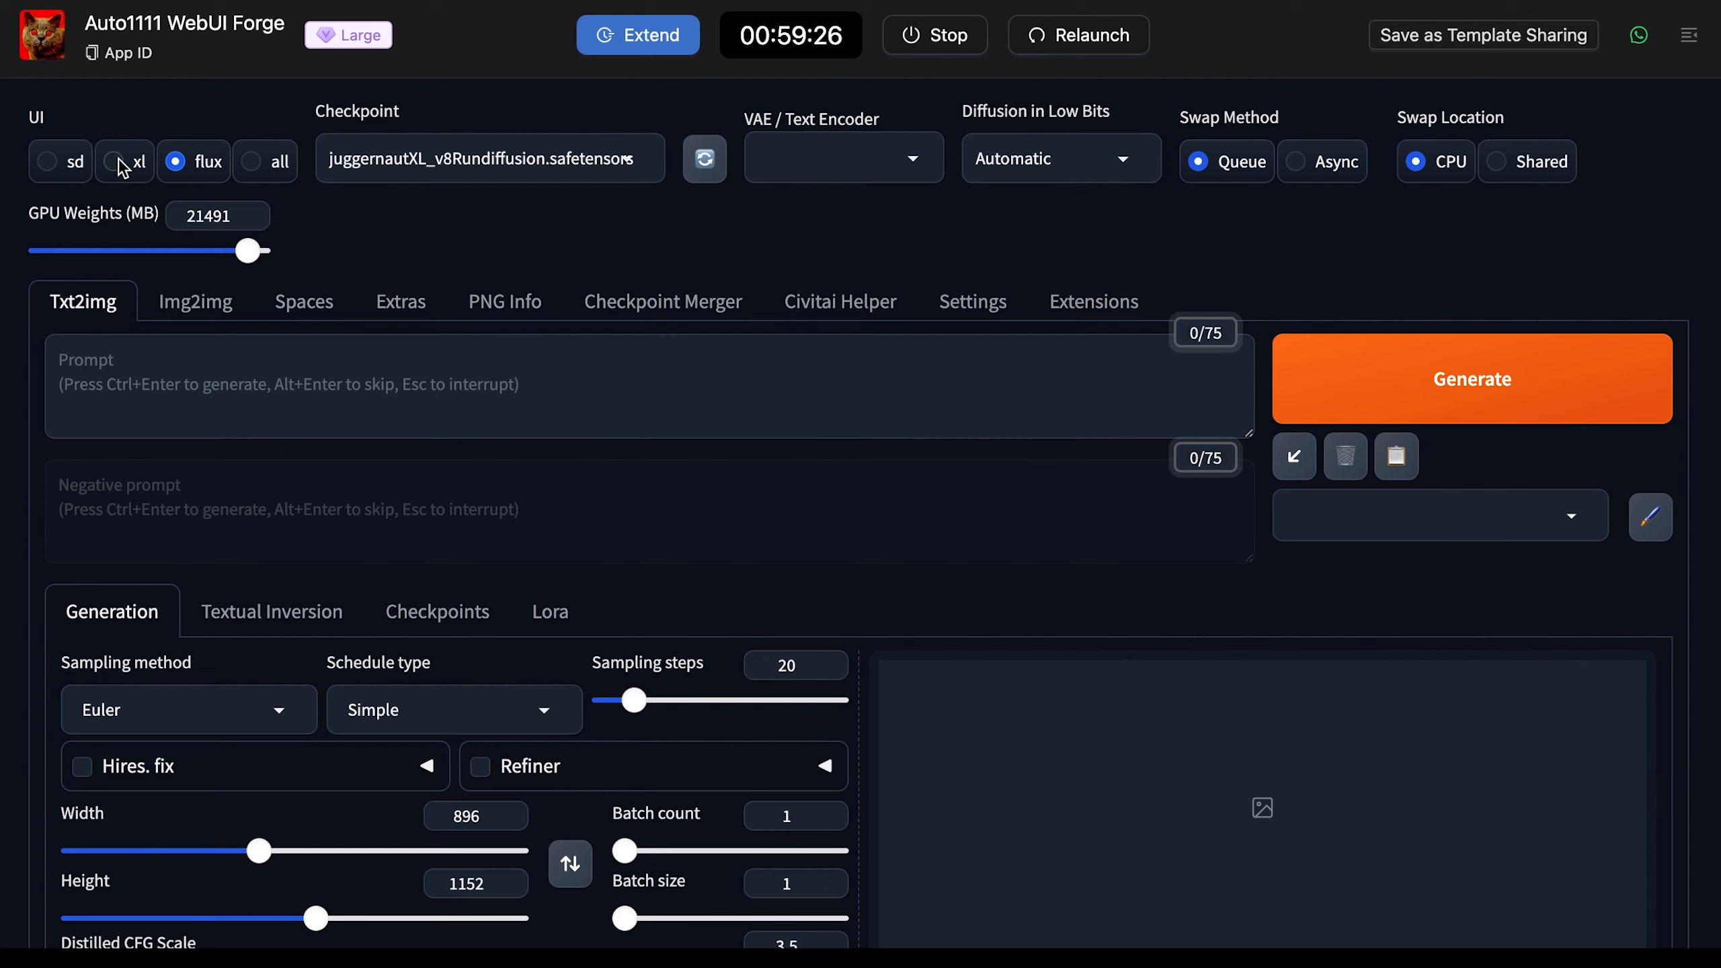
click(251, 163)
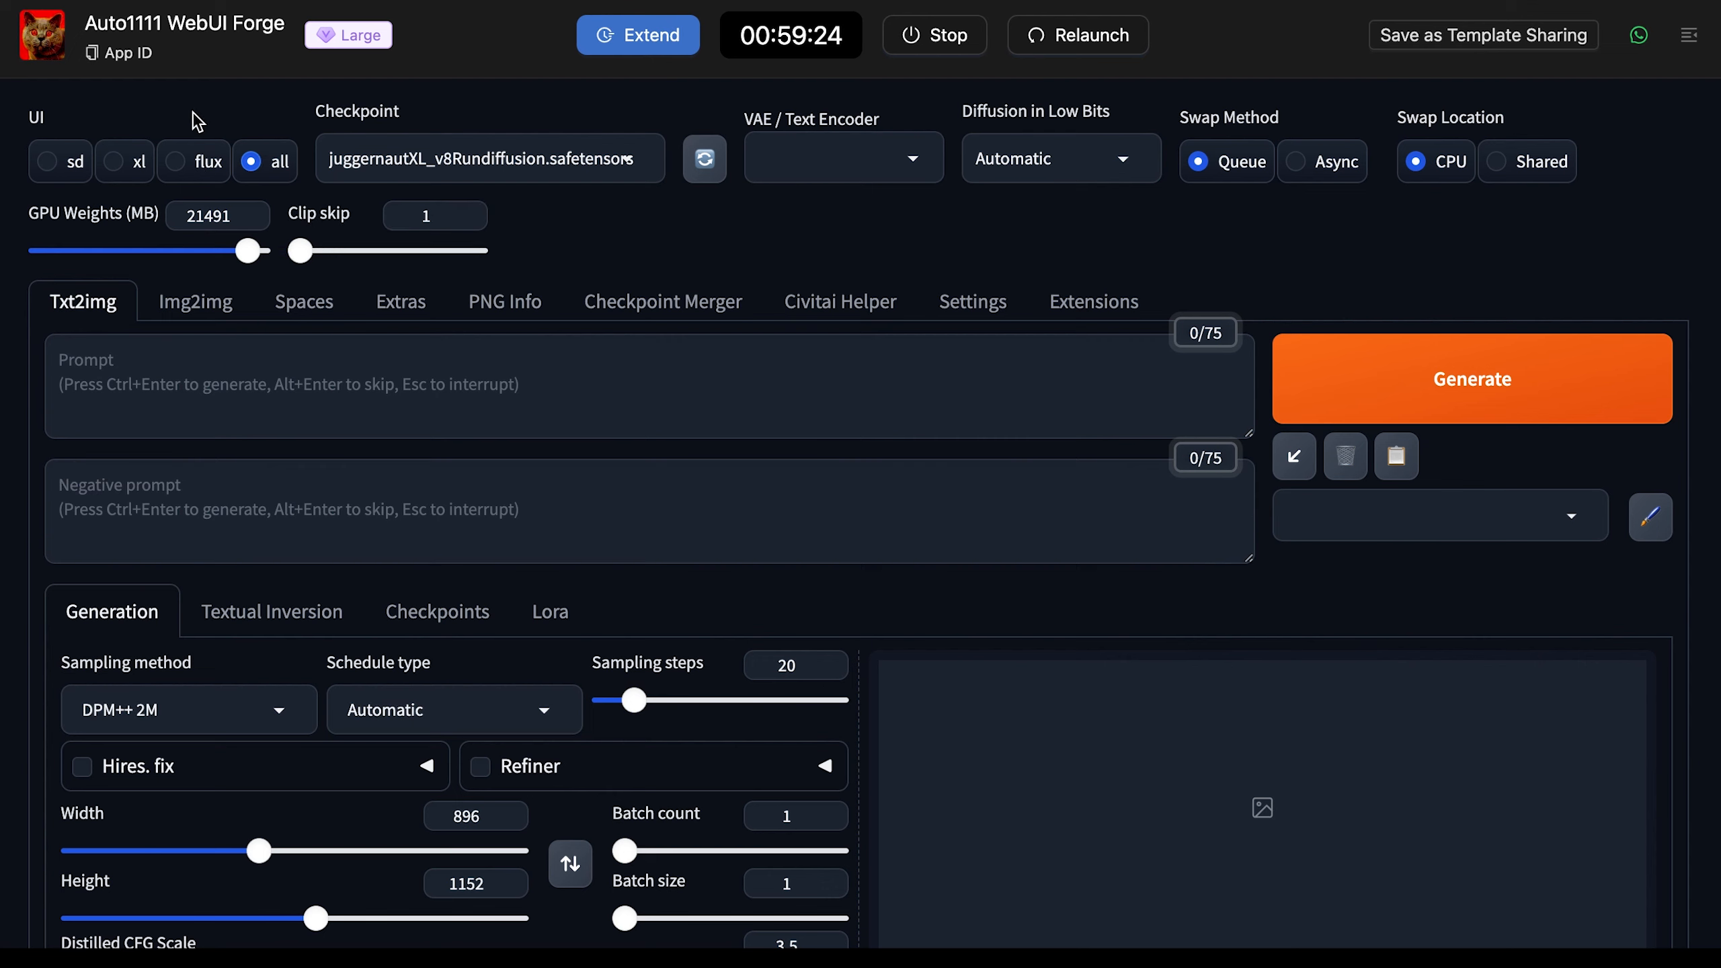
click(176, 163)
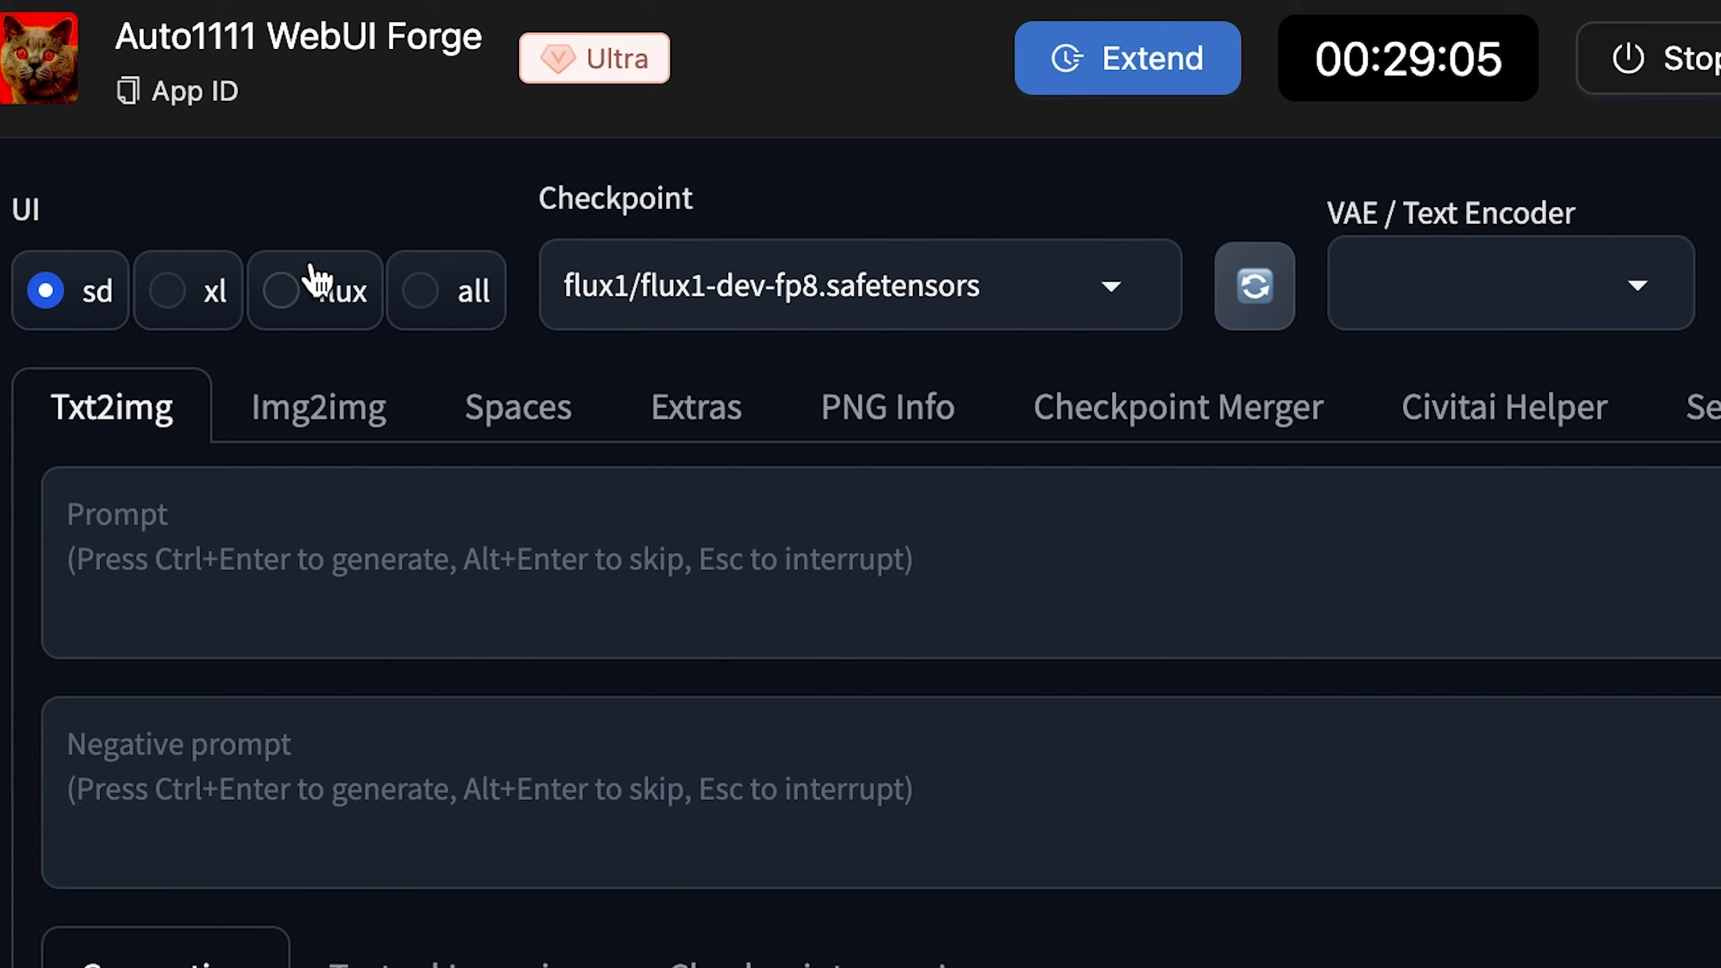
Generate an image with the flux UI preset from the prompt "cat" and open the generated picture for viewing.
click(279, 291)
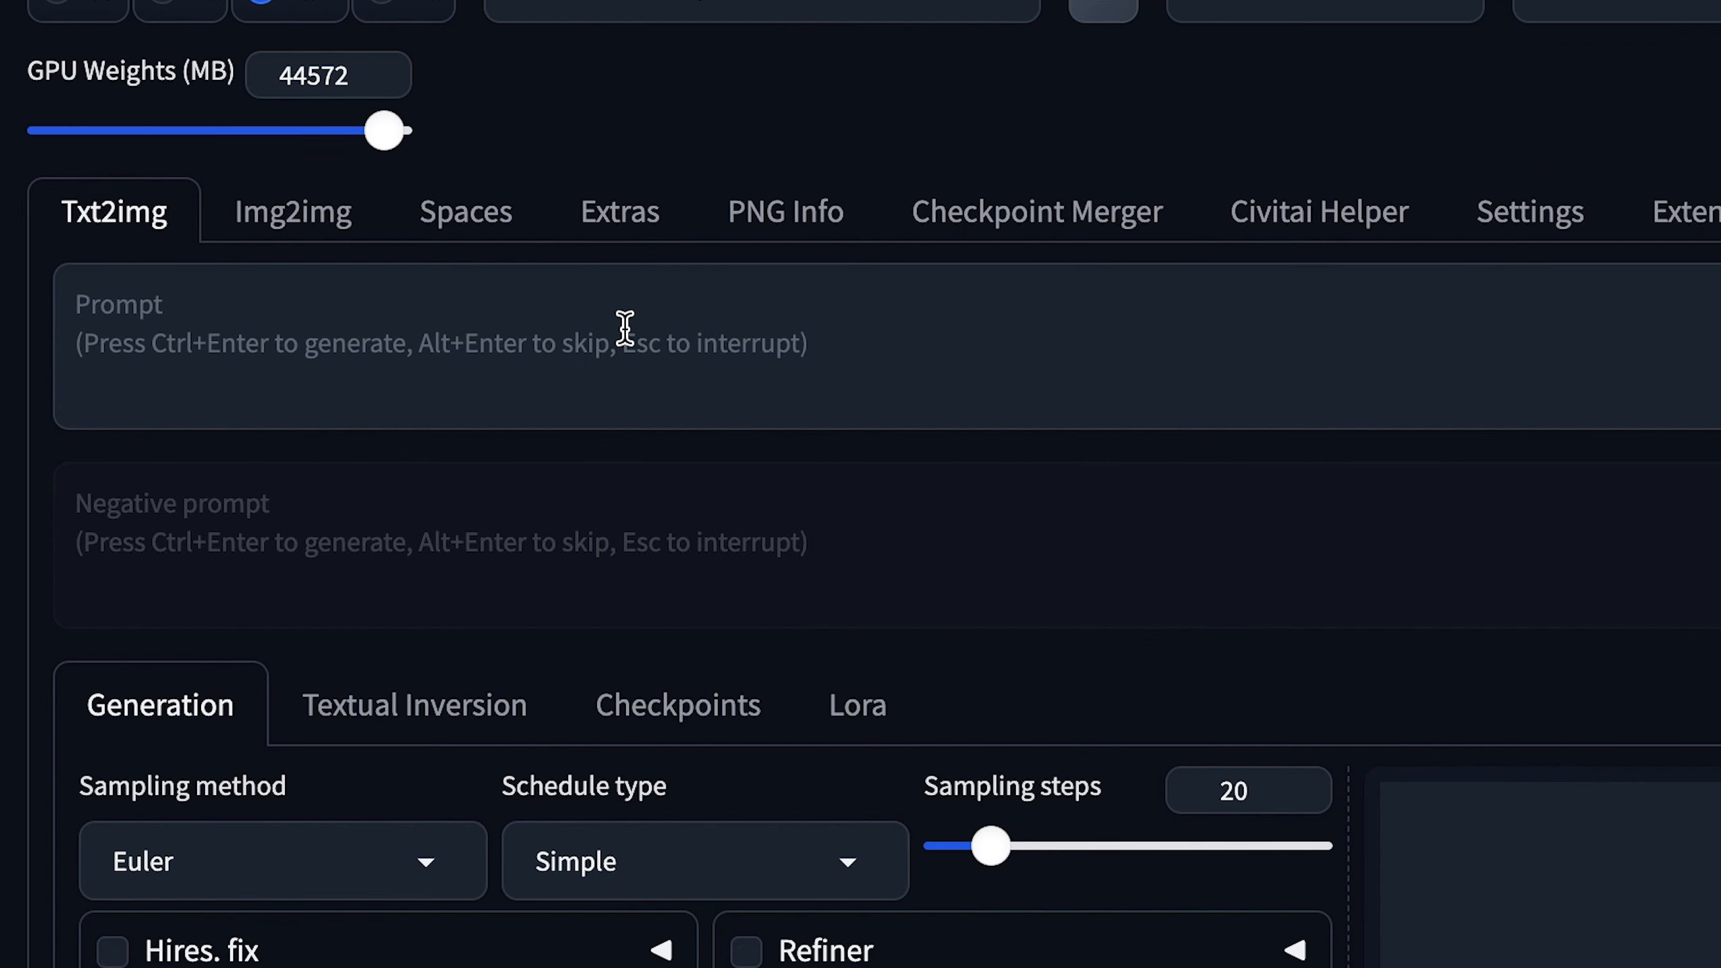
click(623, 328)
text(cat)
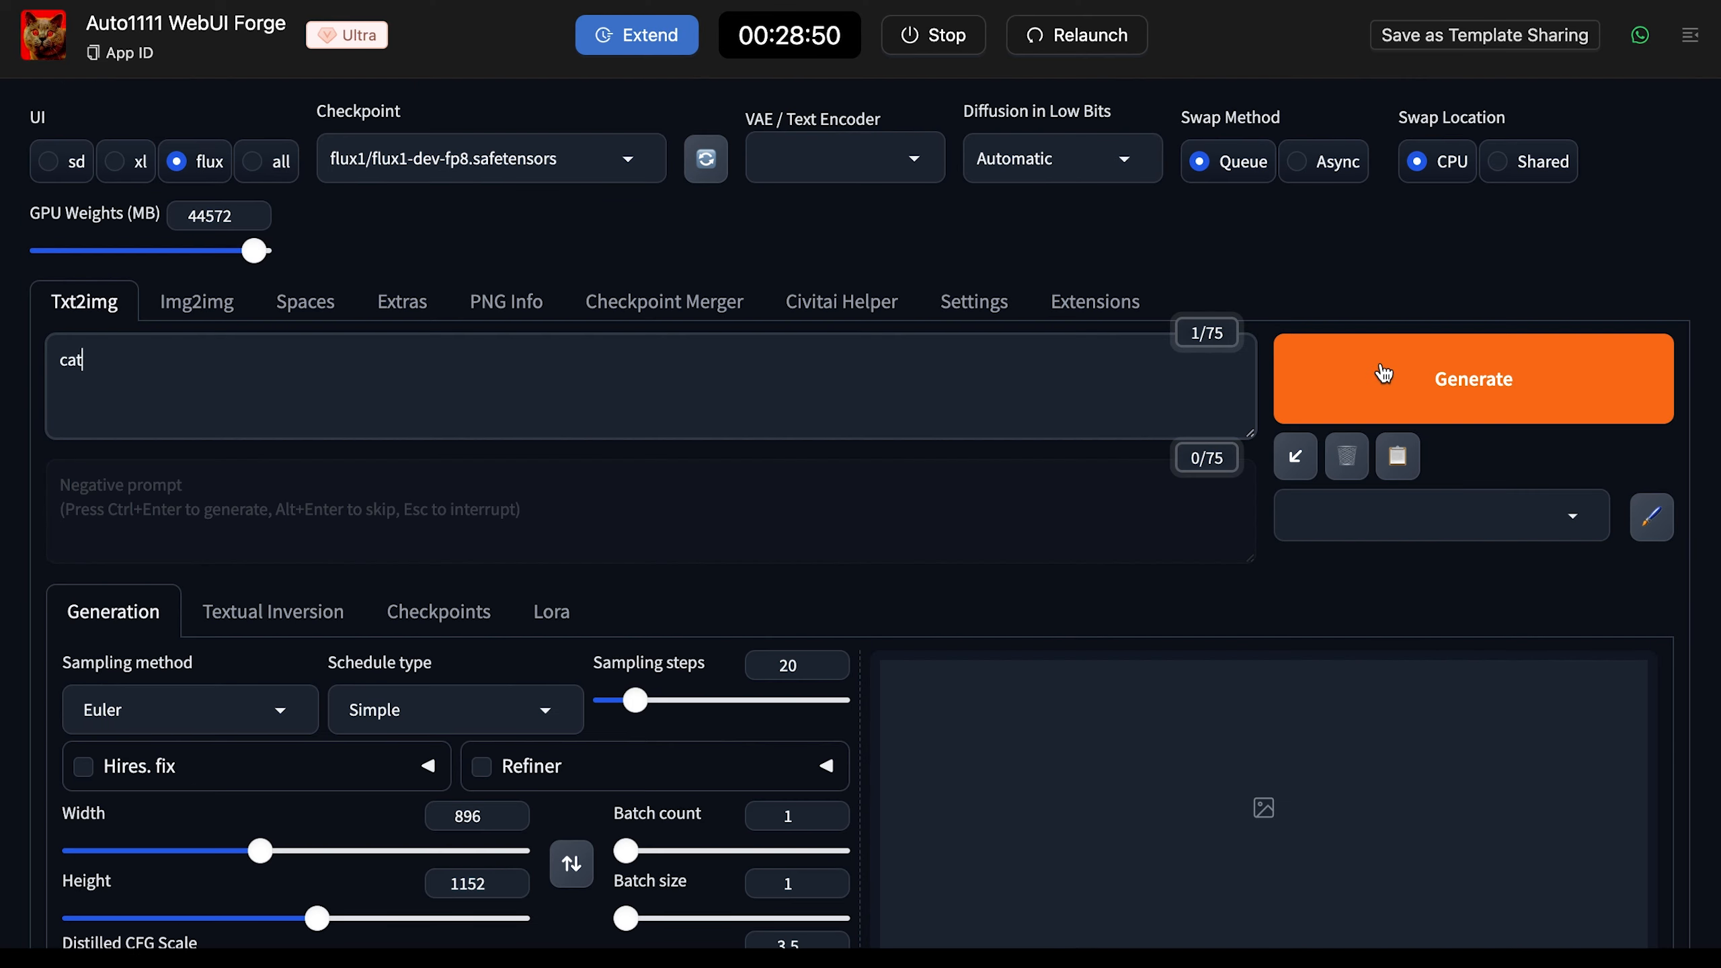
click(1382, 374)
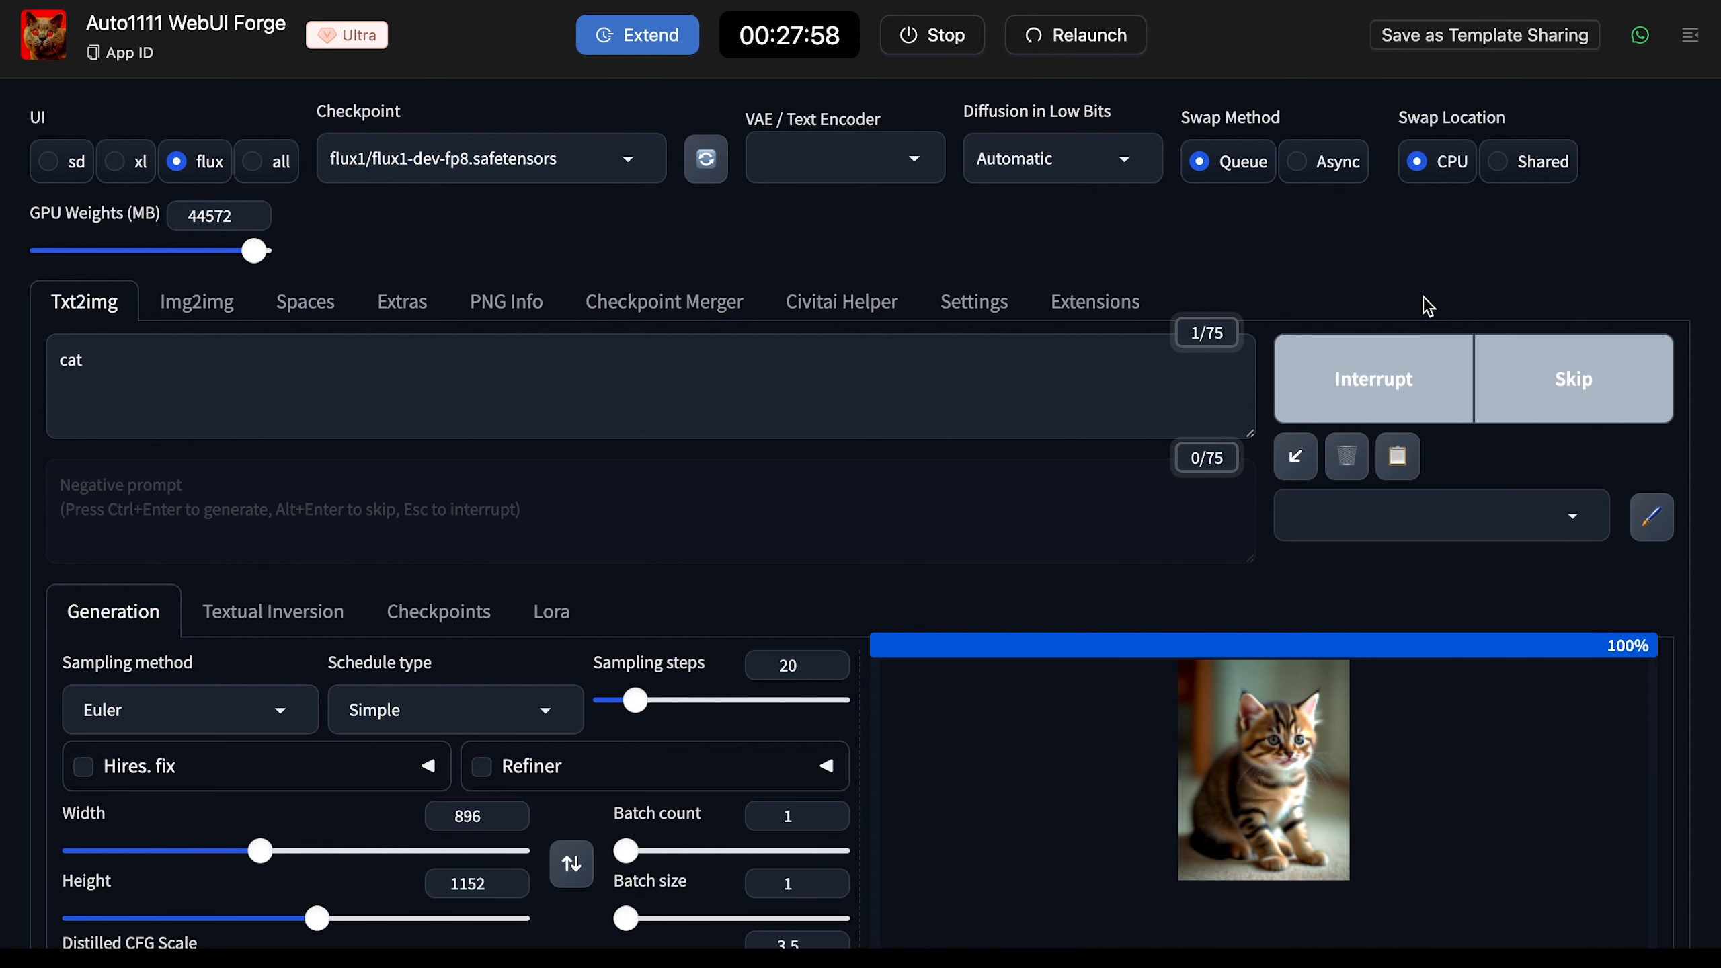
scroll(1424, 298, down, 10)
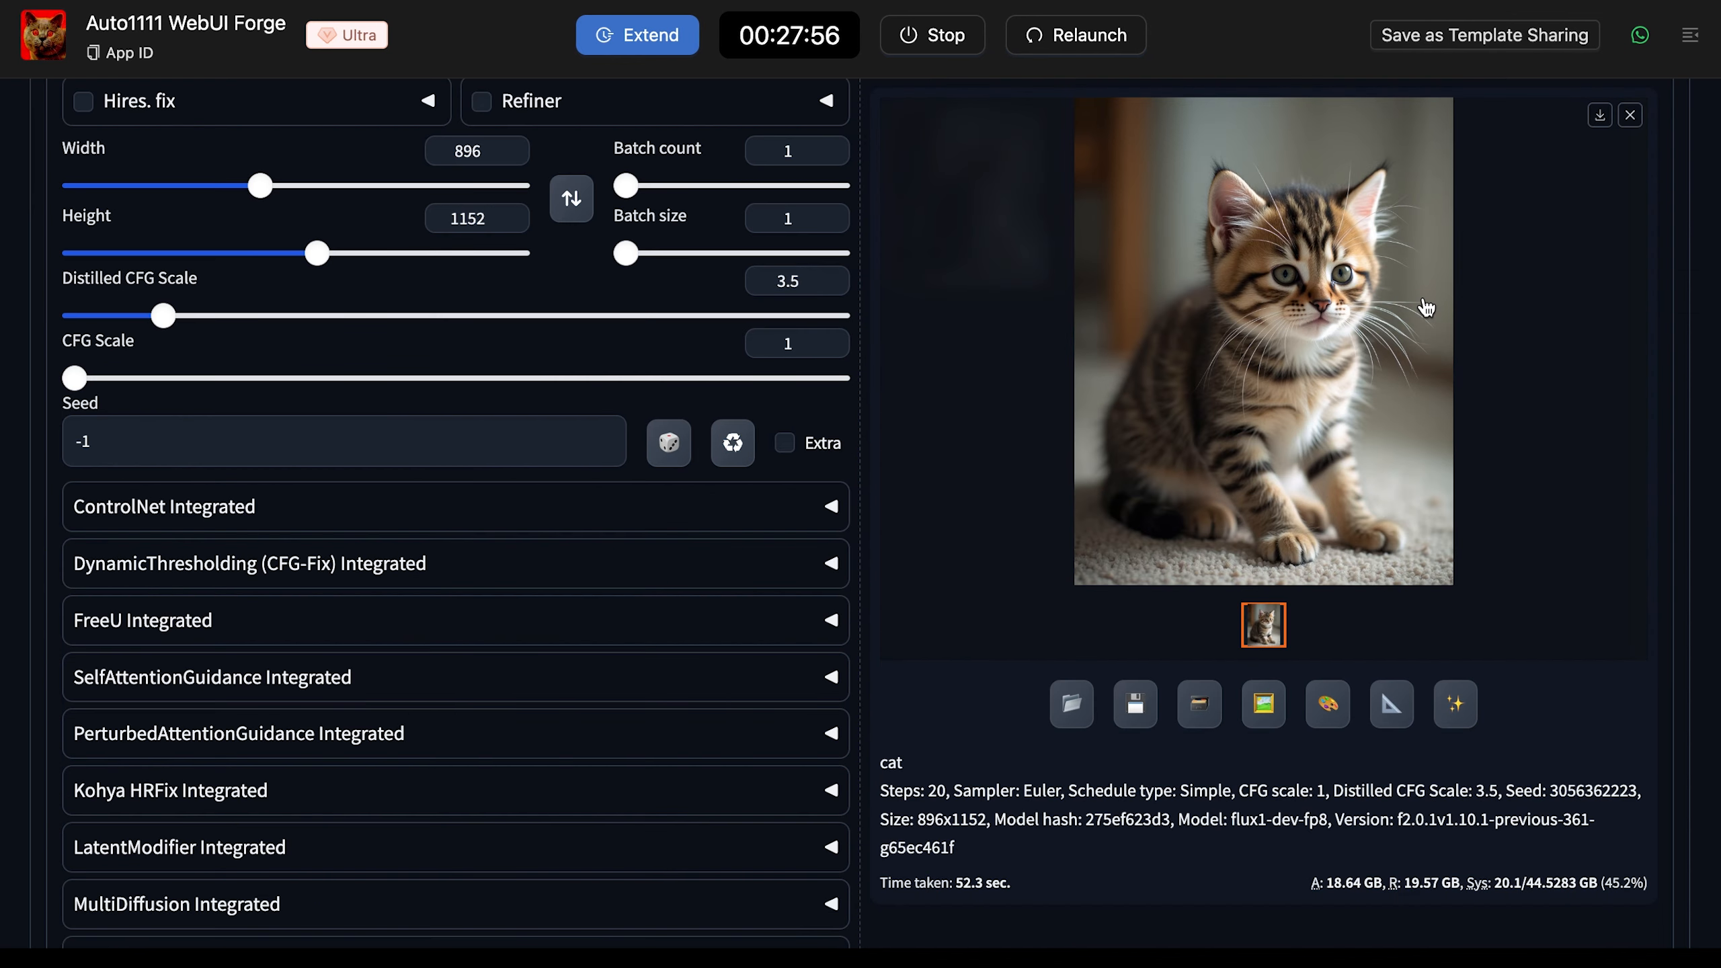
click(1314, 355)
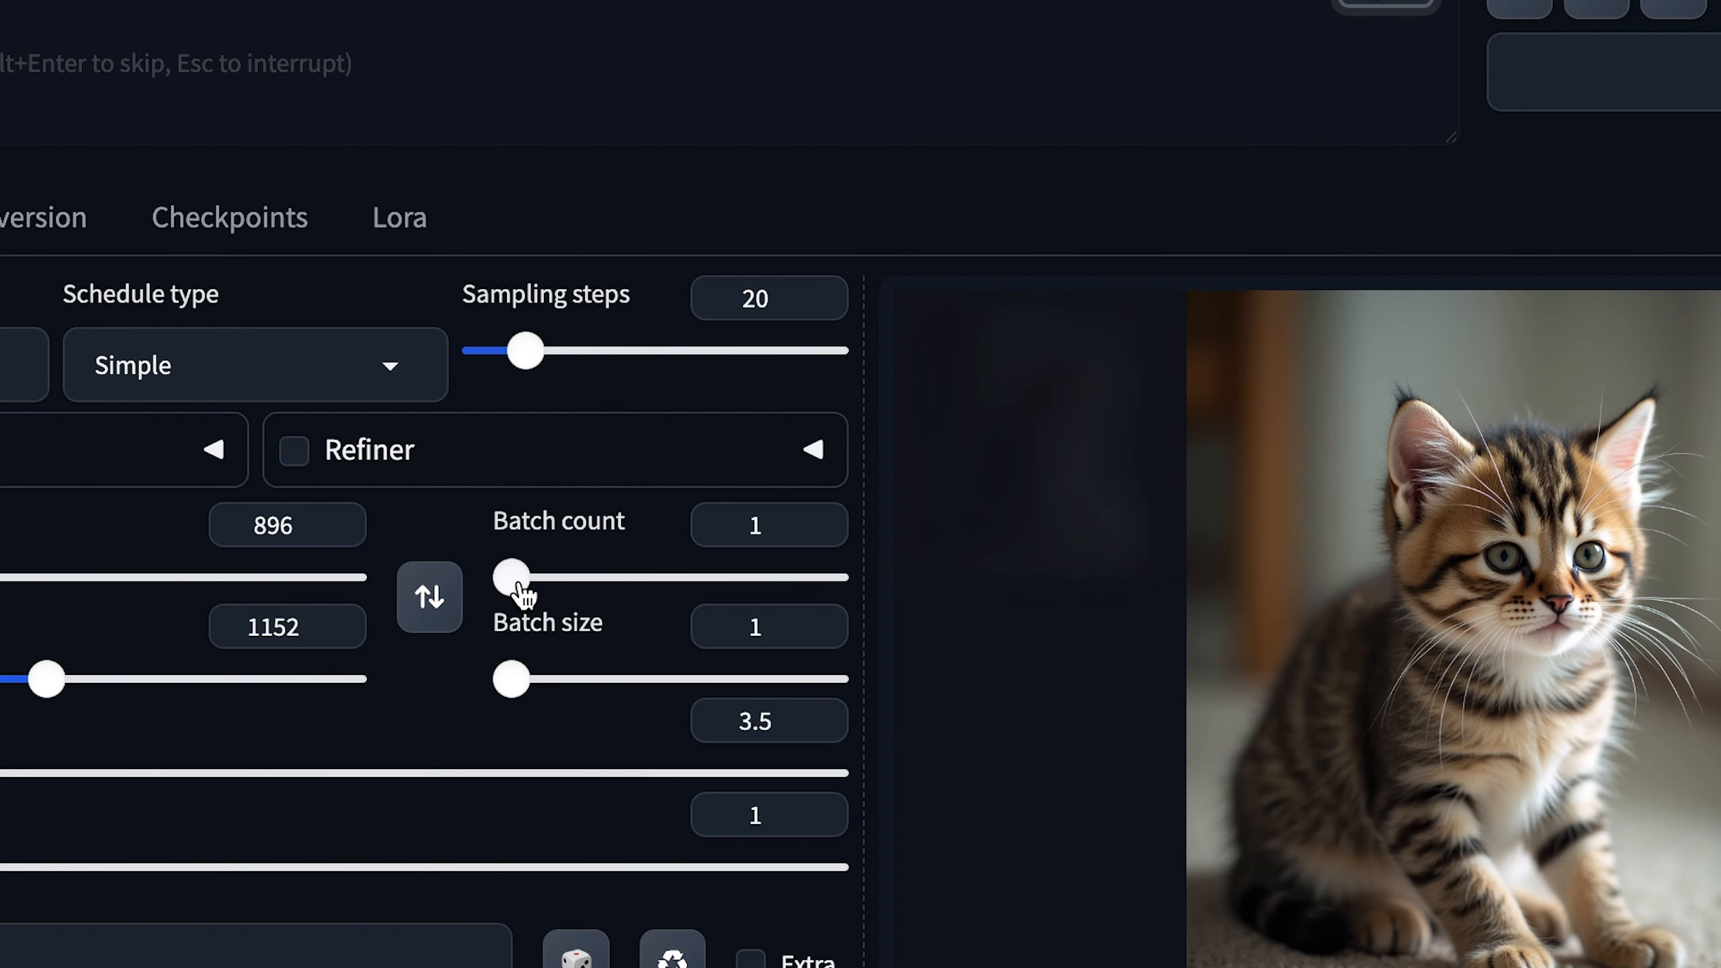
Set the batch count to 4 and generate the cat images.
mouse_move(511, 576)
mouse_down()
mouse_move(552, 593)
mouse_move(522, 588)
mouse_up()
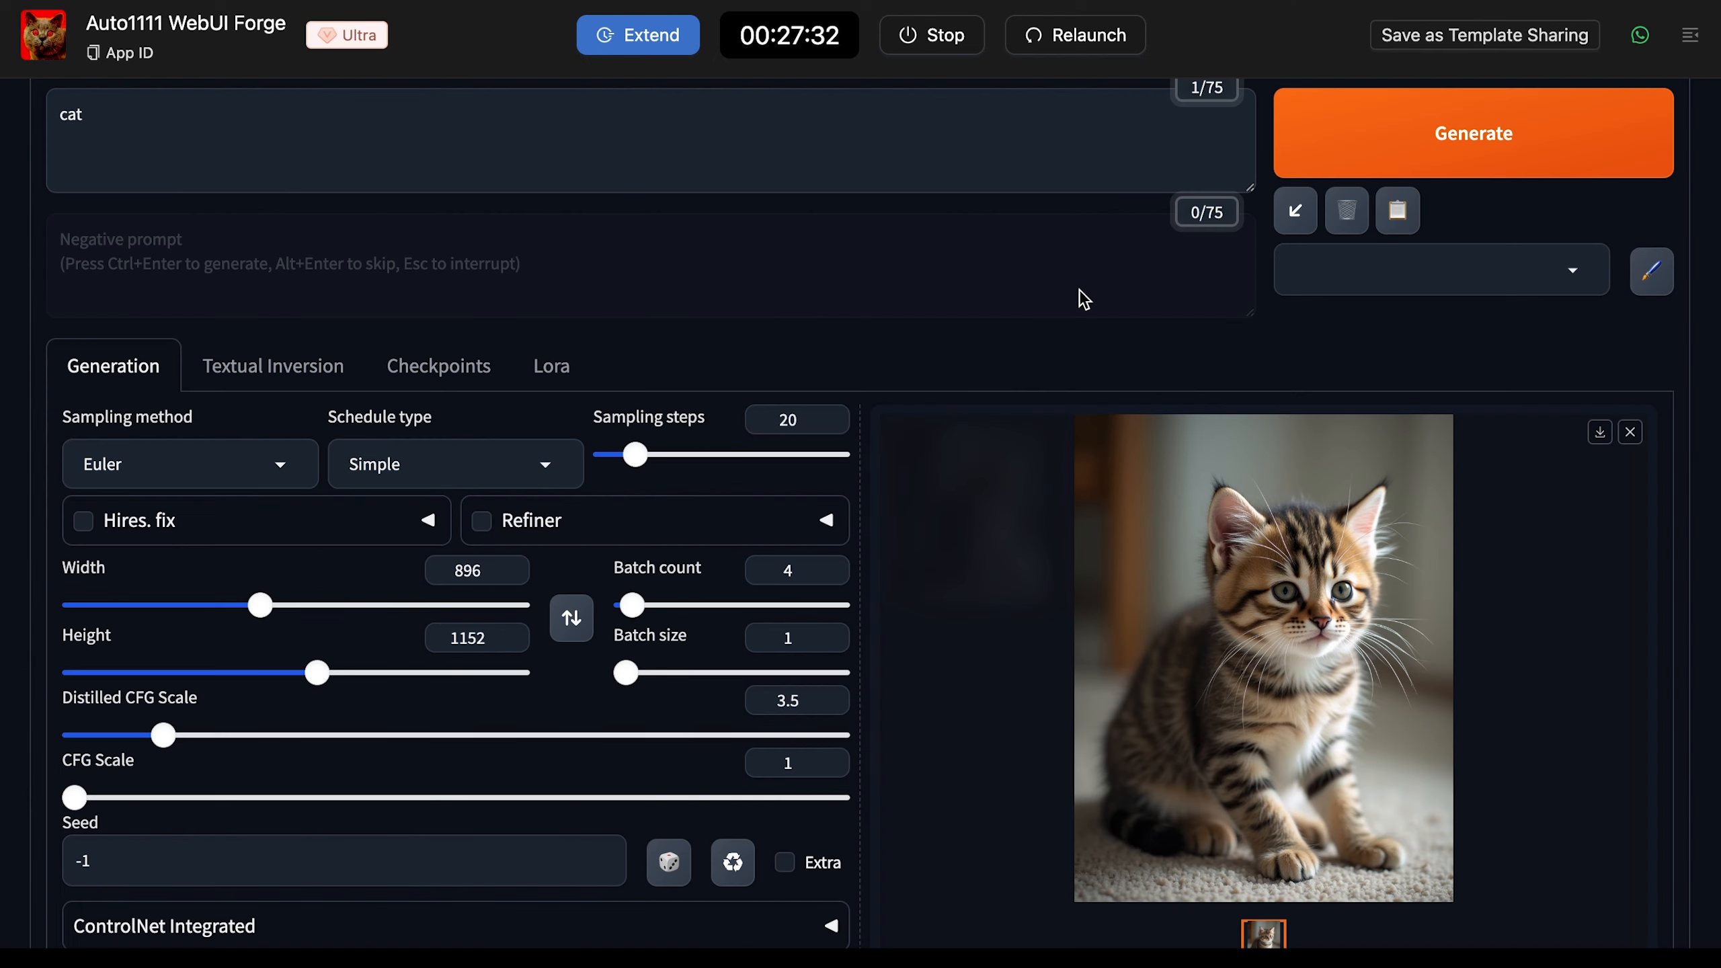
click(1332, 169)
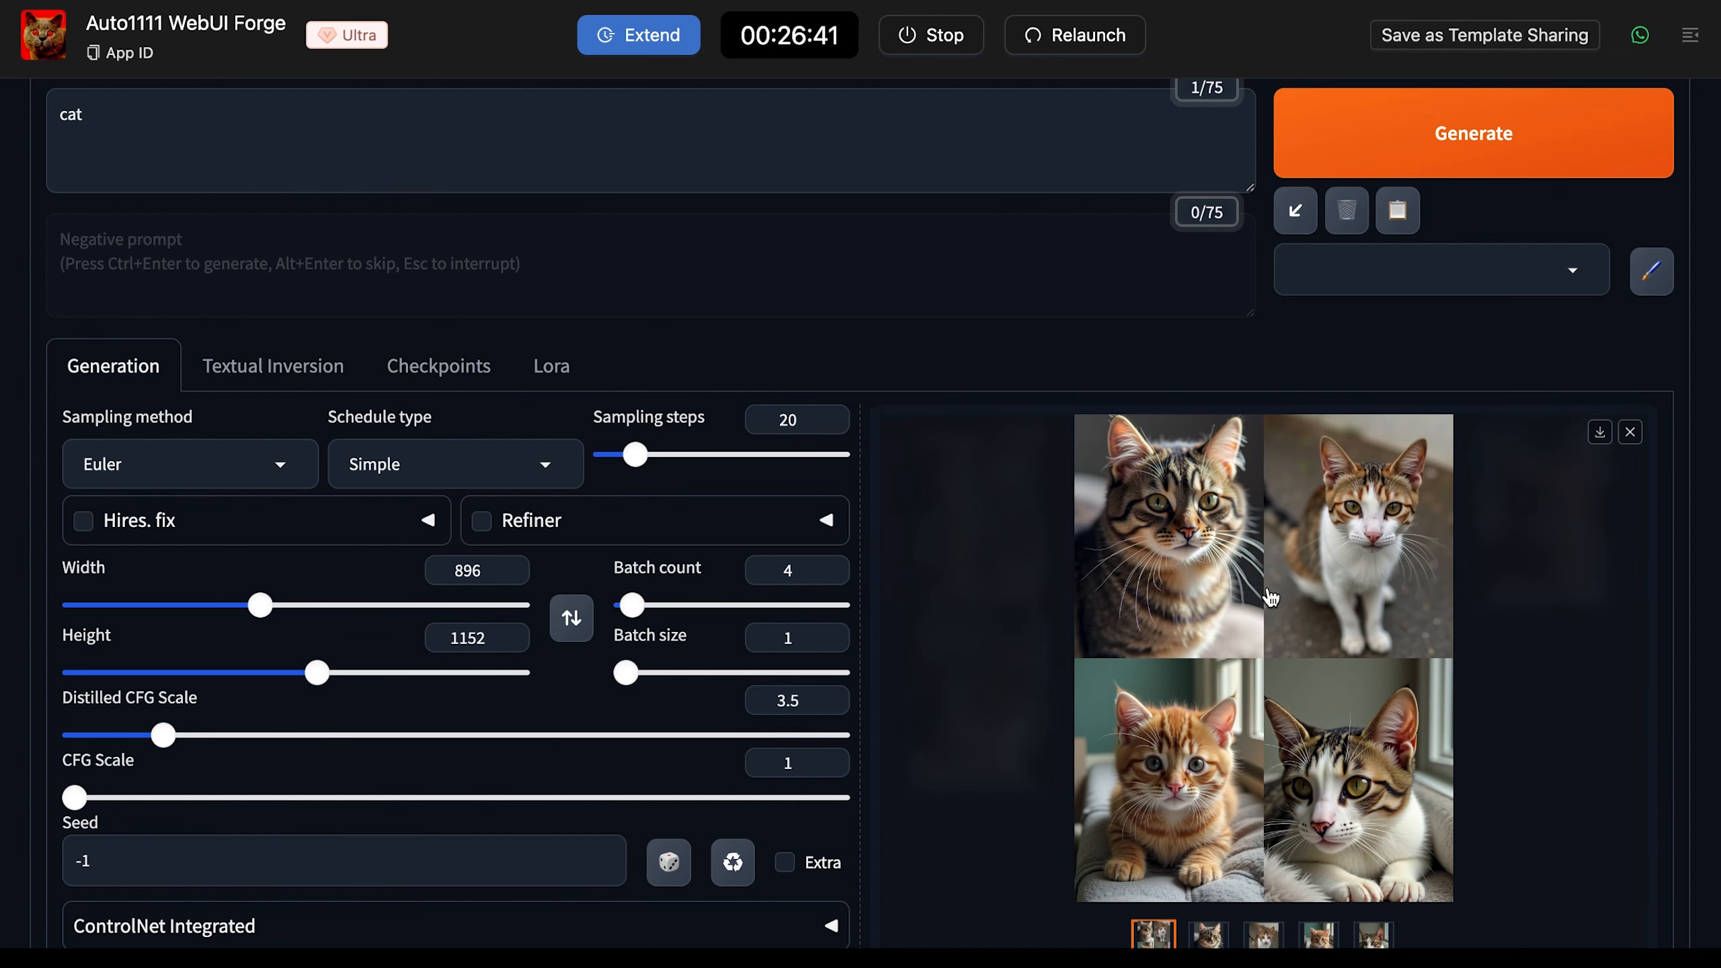
Enlarge the generated cat grid, browse through the four individual cat images, and close the viewer.
click(1272, 597)
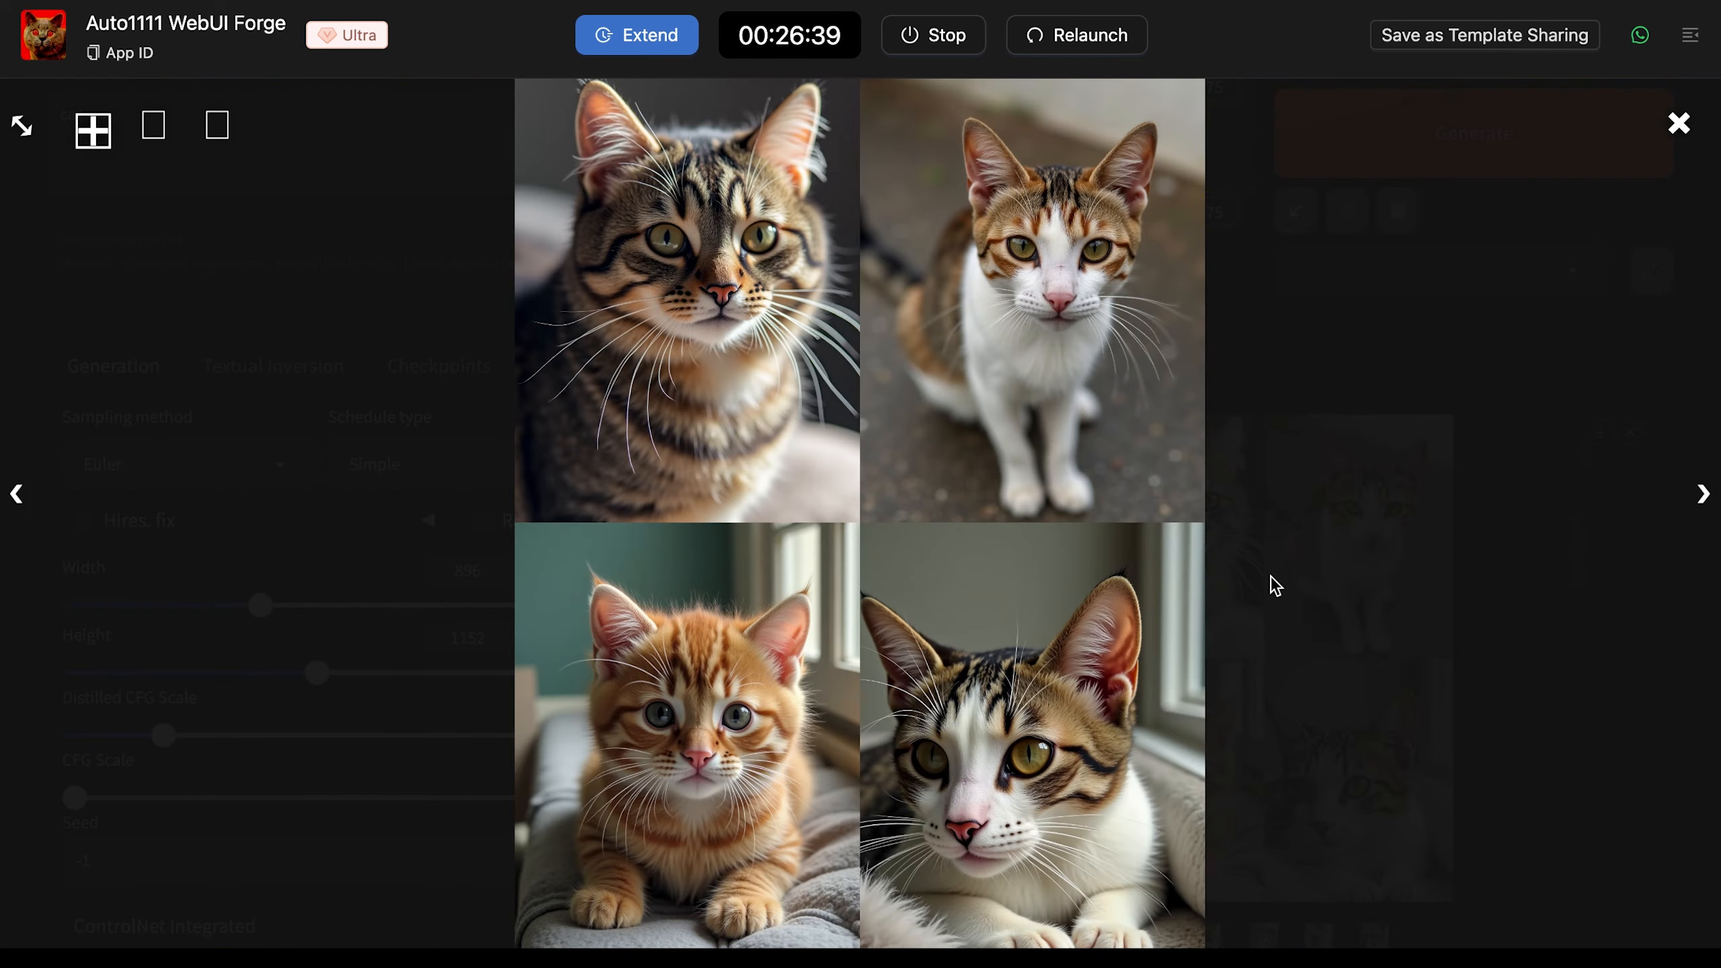
click(1700, 495)
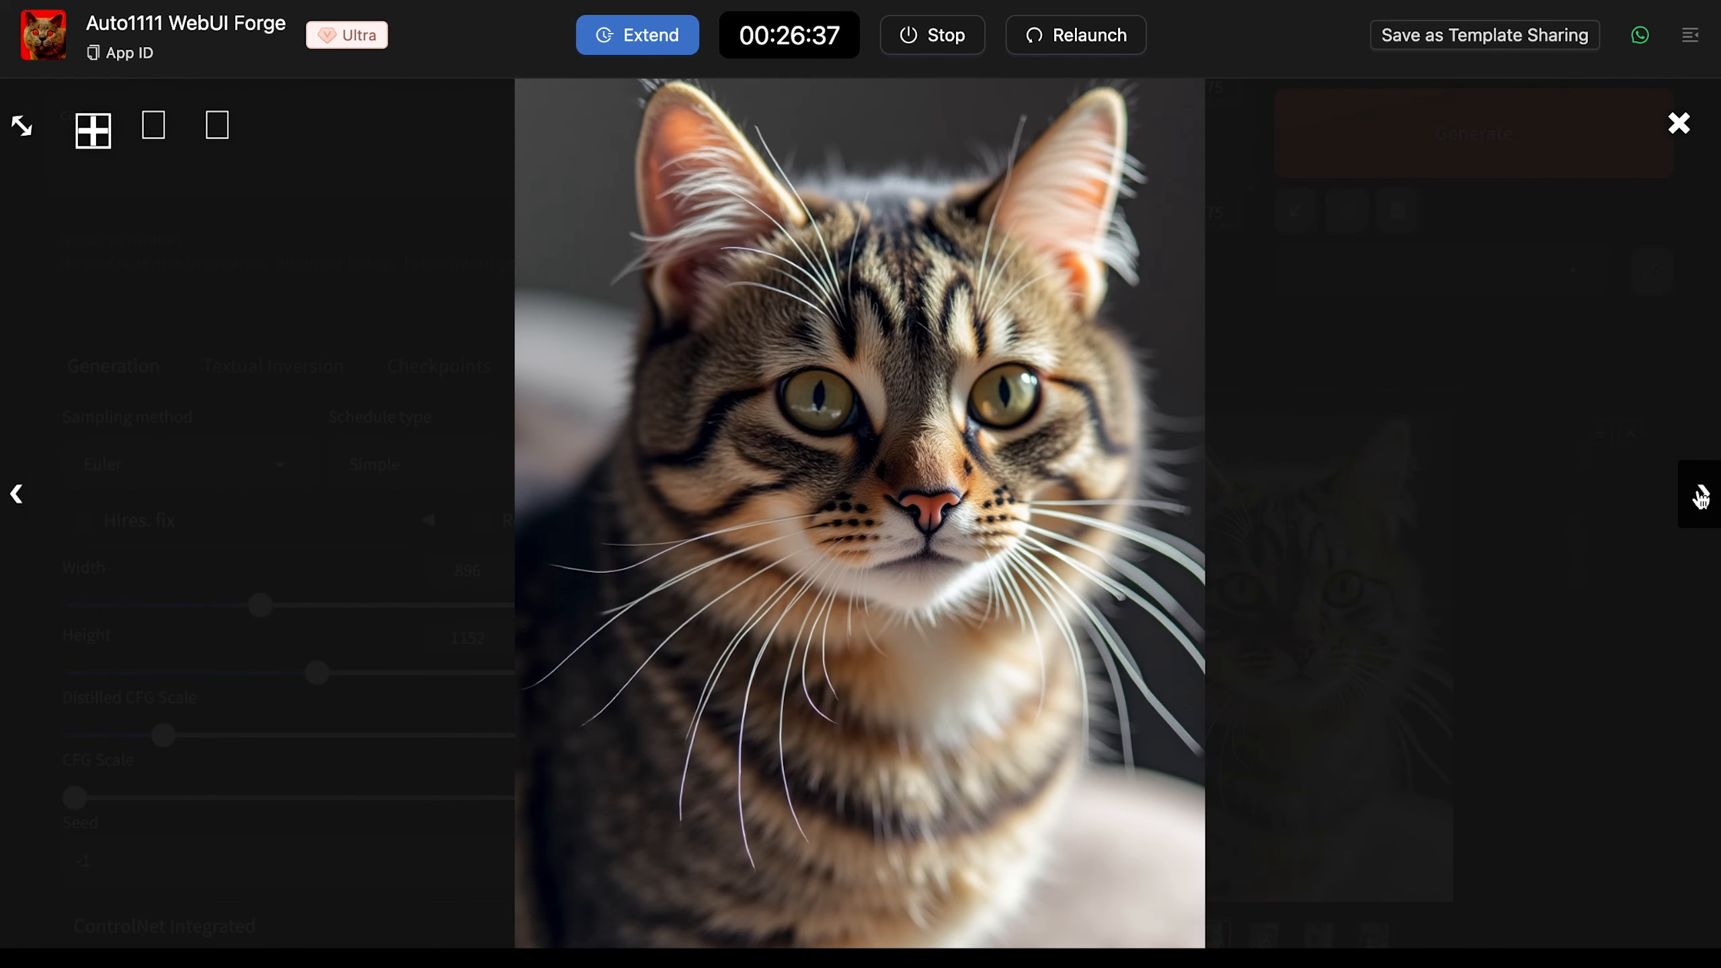
click(1701, 496)
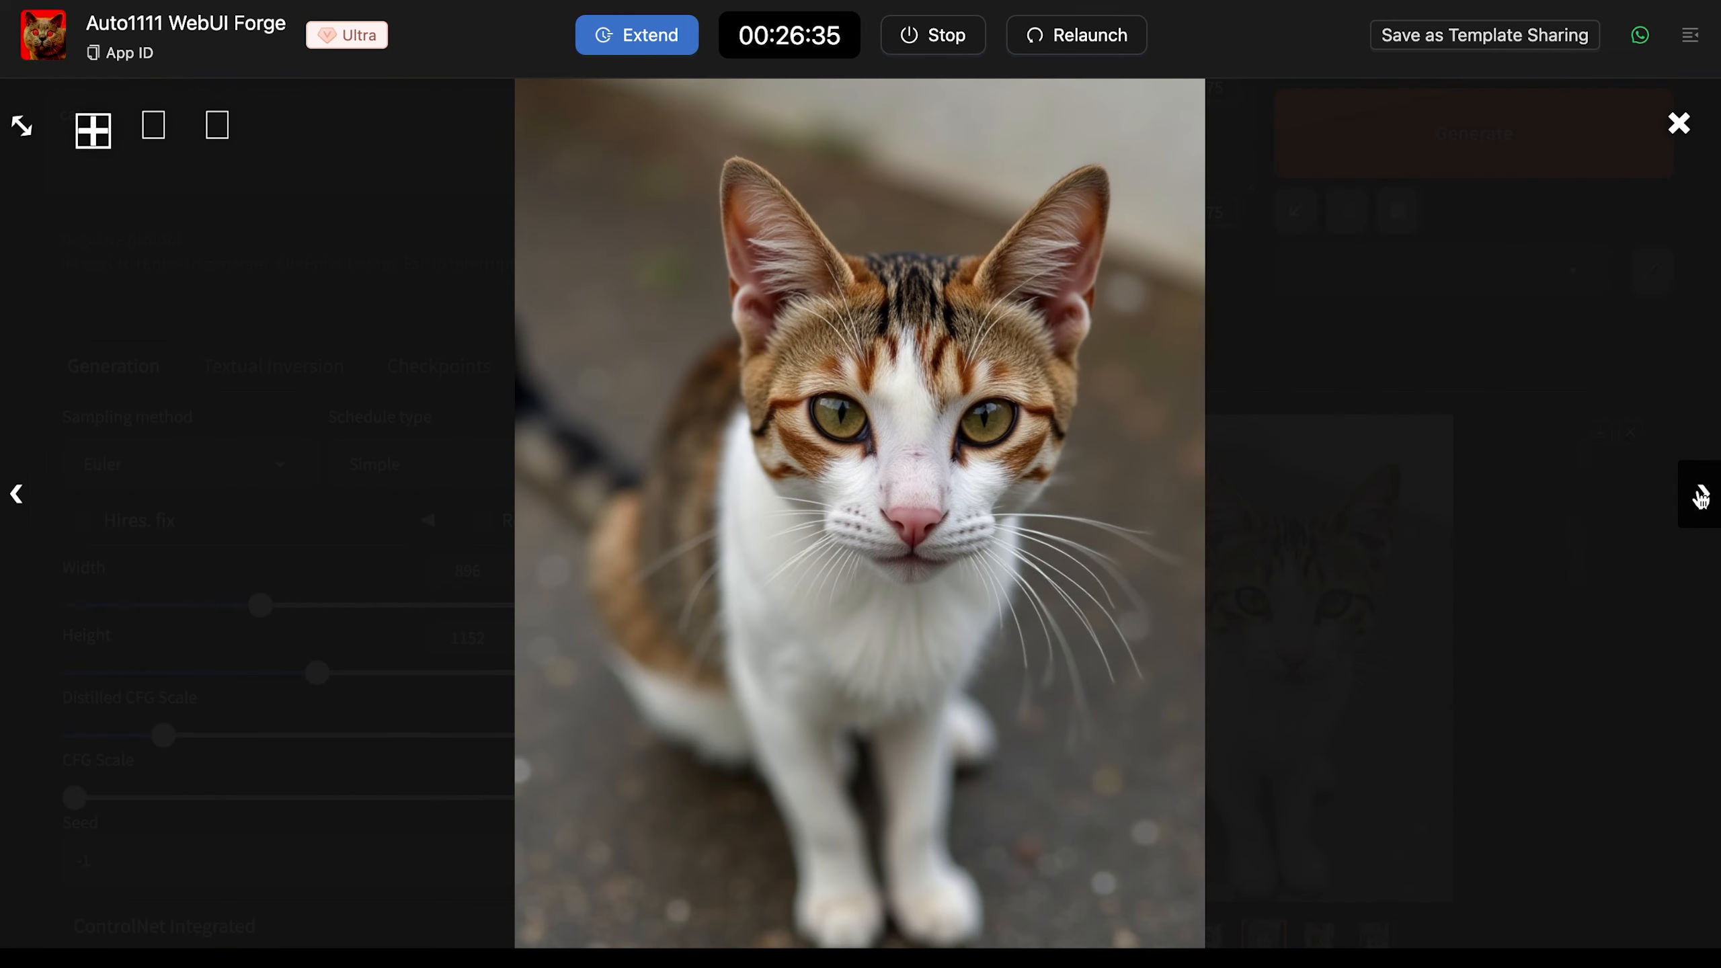
click(1701, 496)
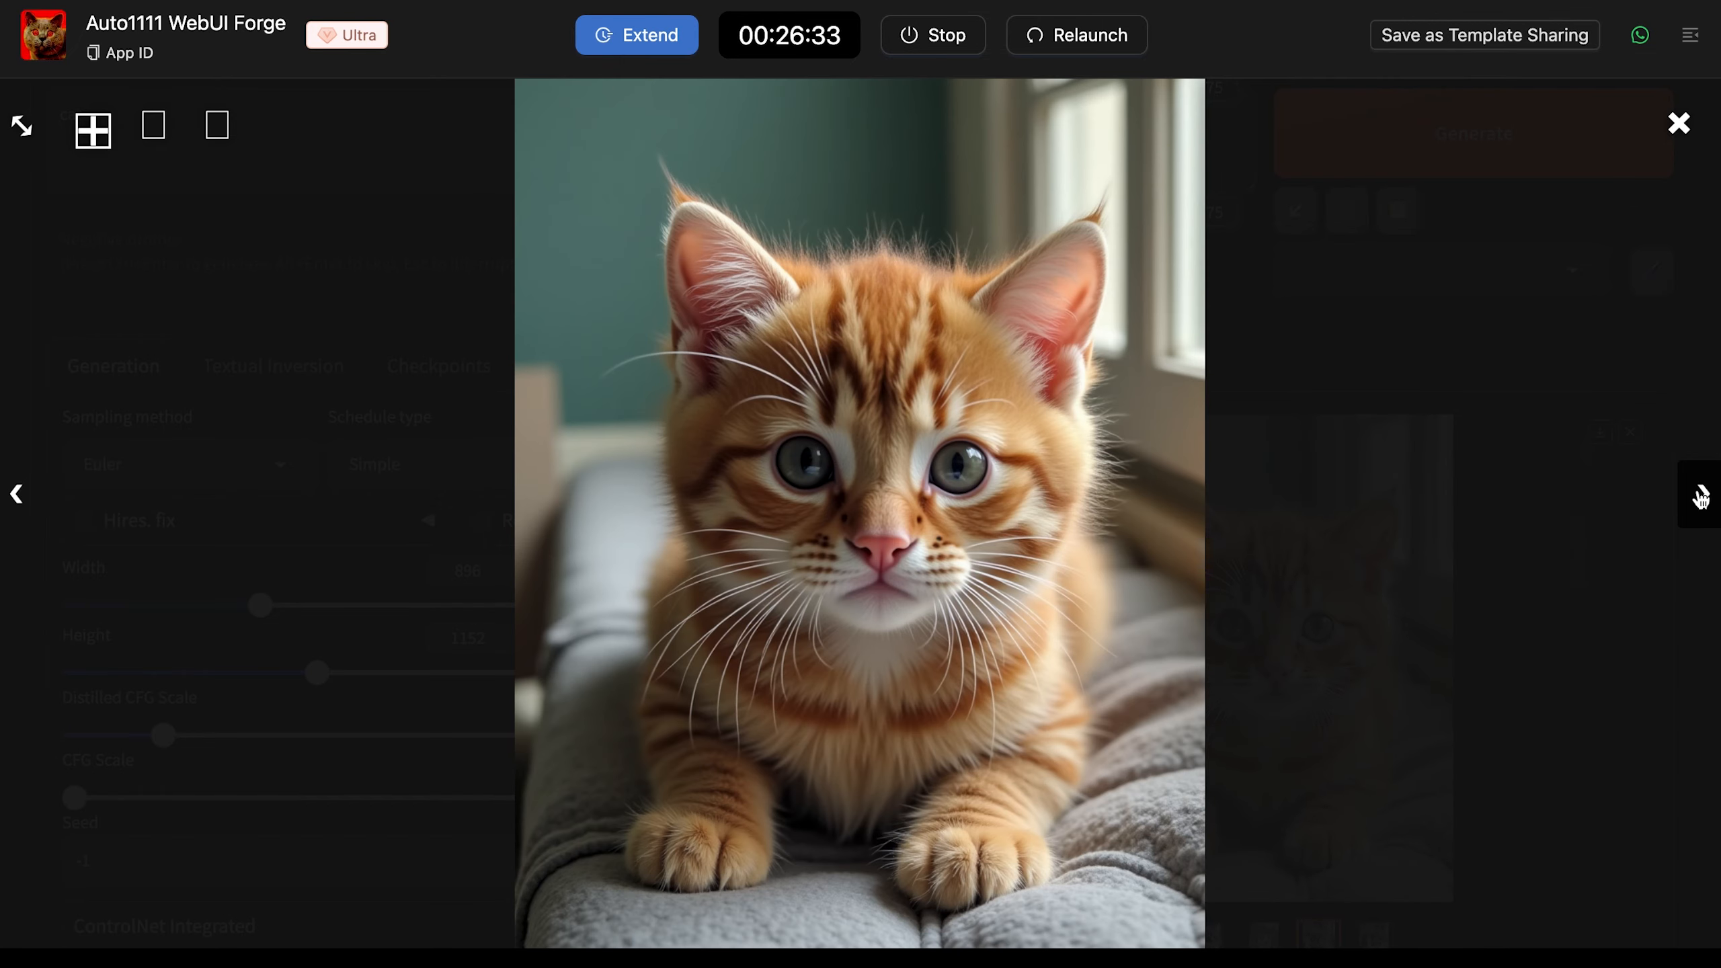
click(1701, 496)
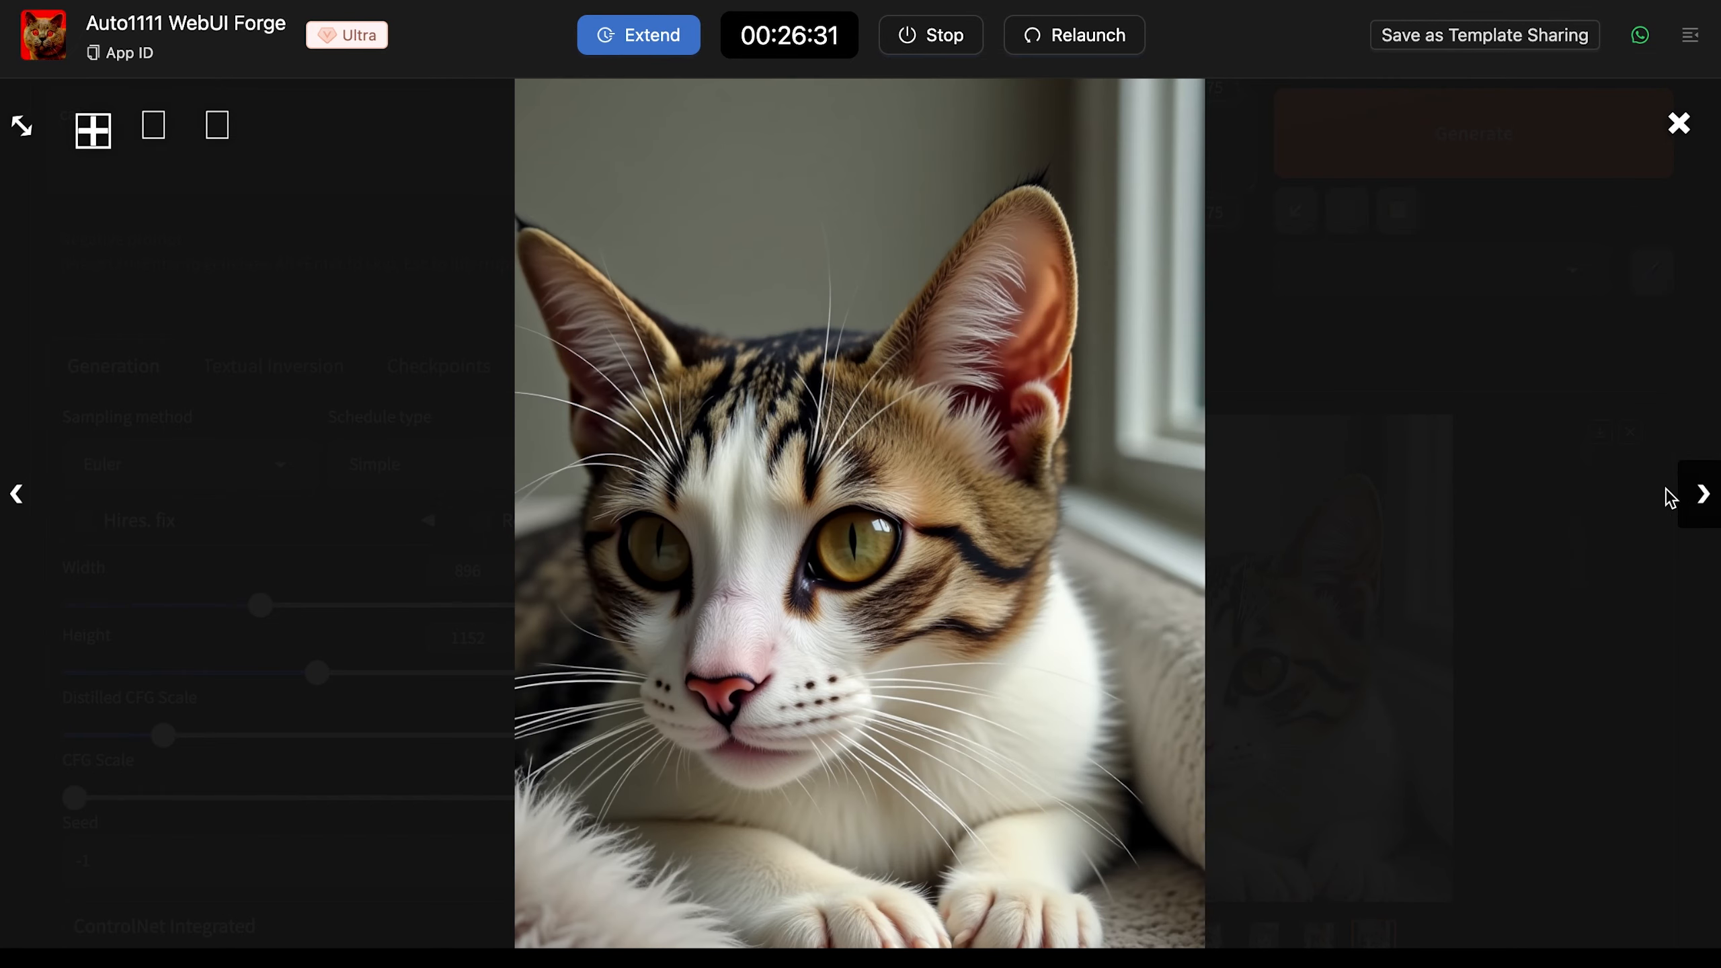
click(1419, 316)
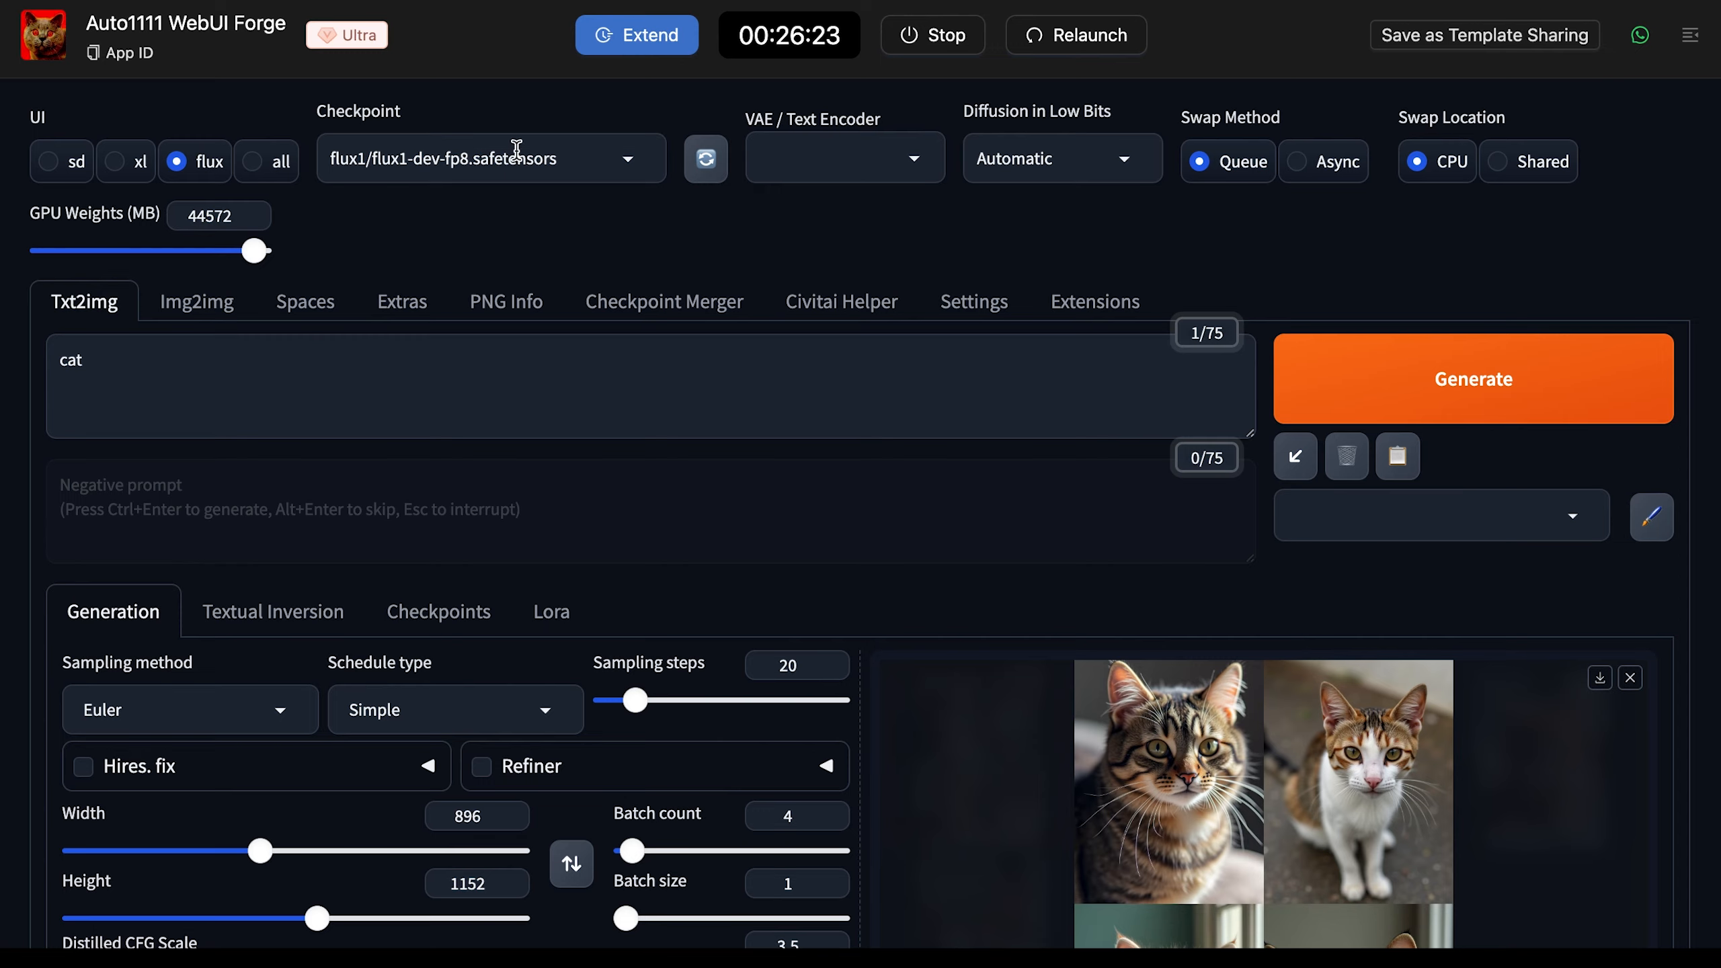
Switch the checkpoint to flux1-schnell-fp8.safetensors, generate the cat images again, and view the enlarged result.
click(515, 148)
scroll(522, 220, up, 2)
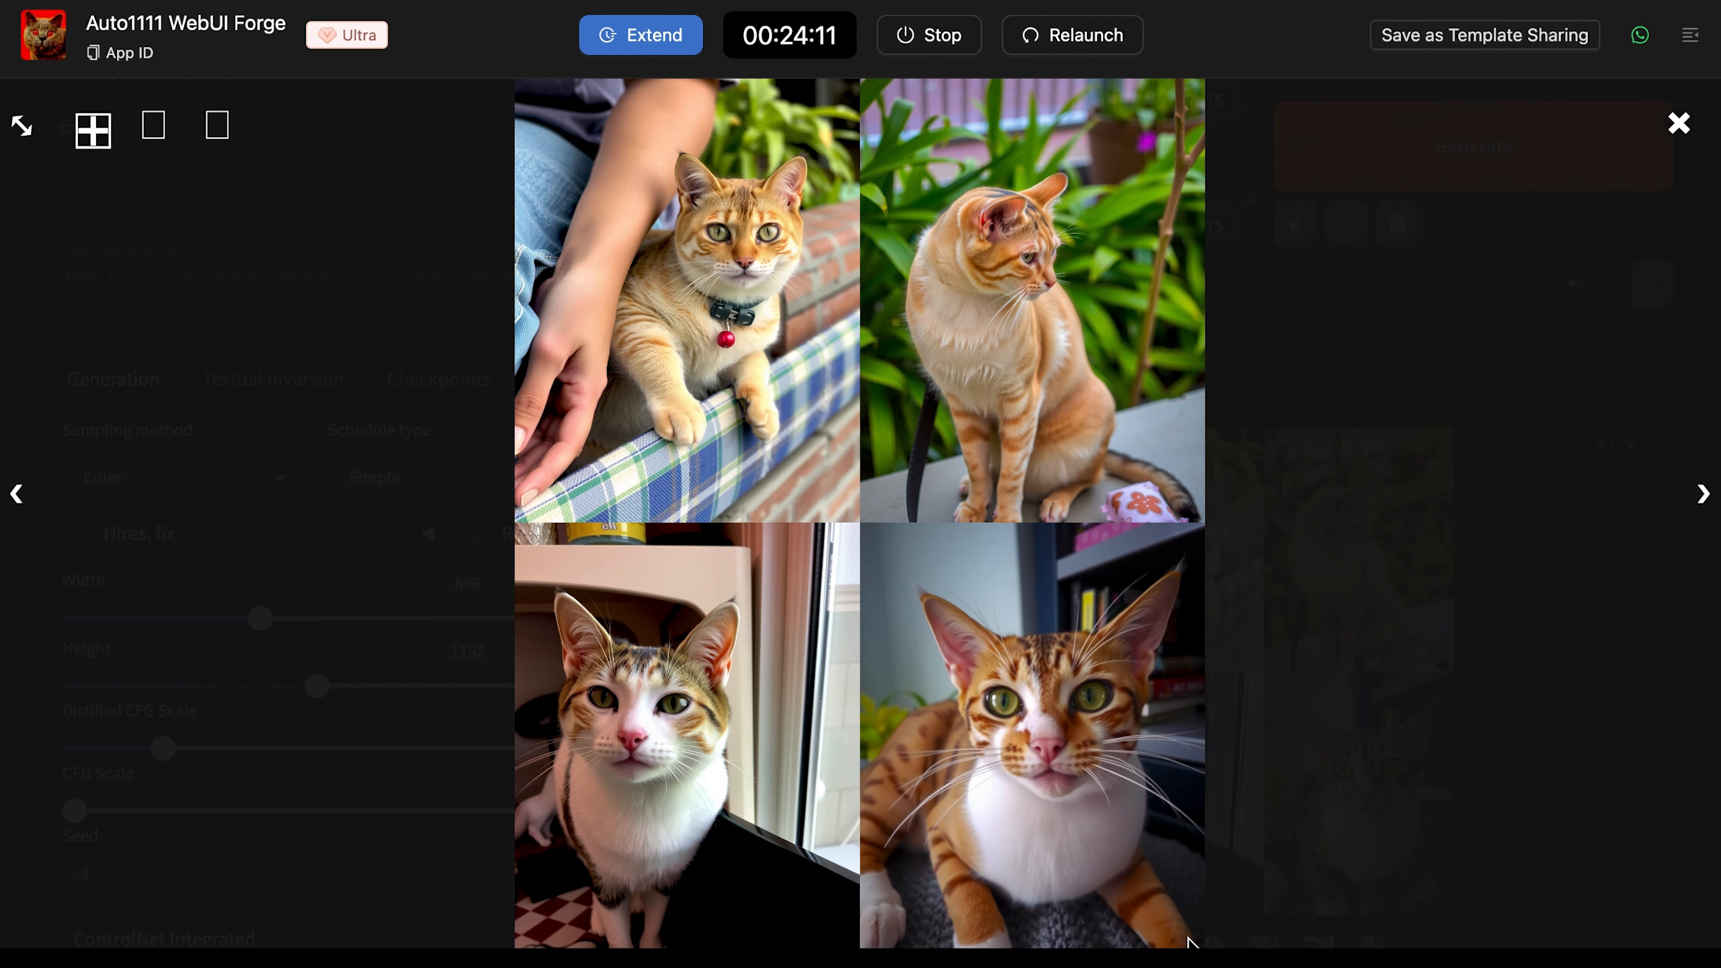
click(1490, 843)
scroll(991, 653, up, 3)
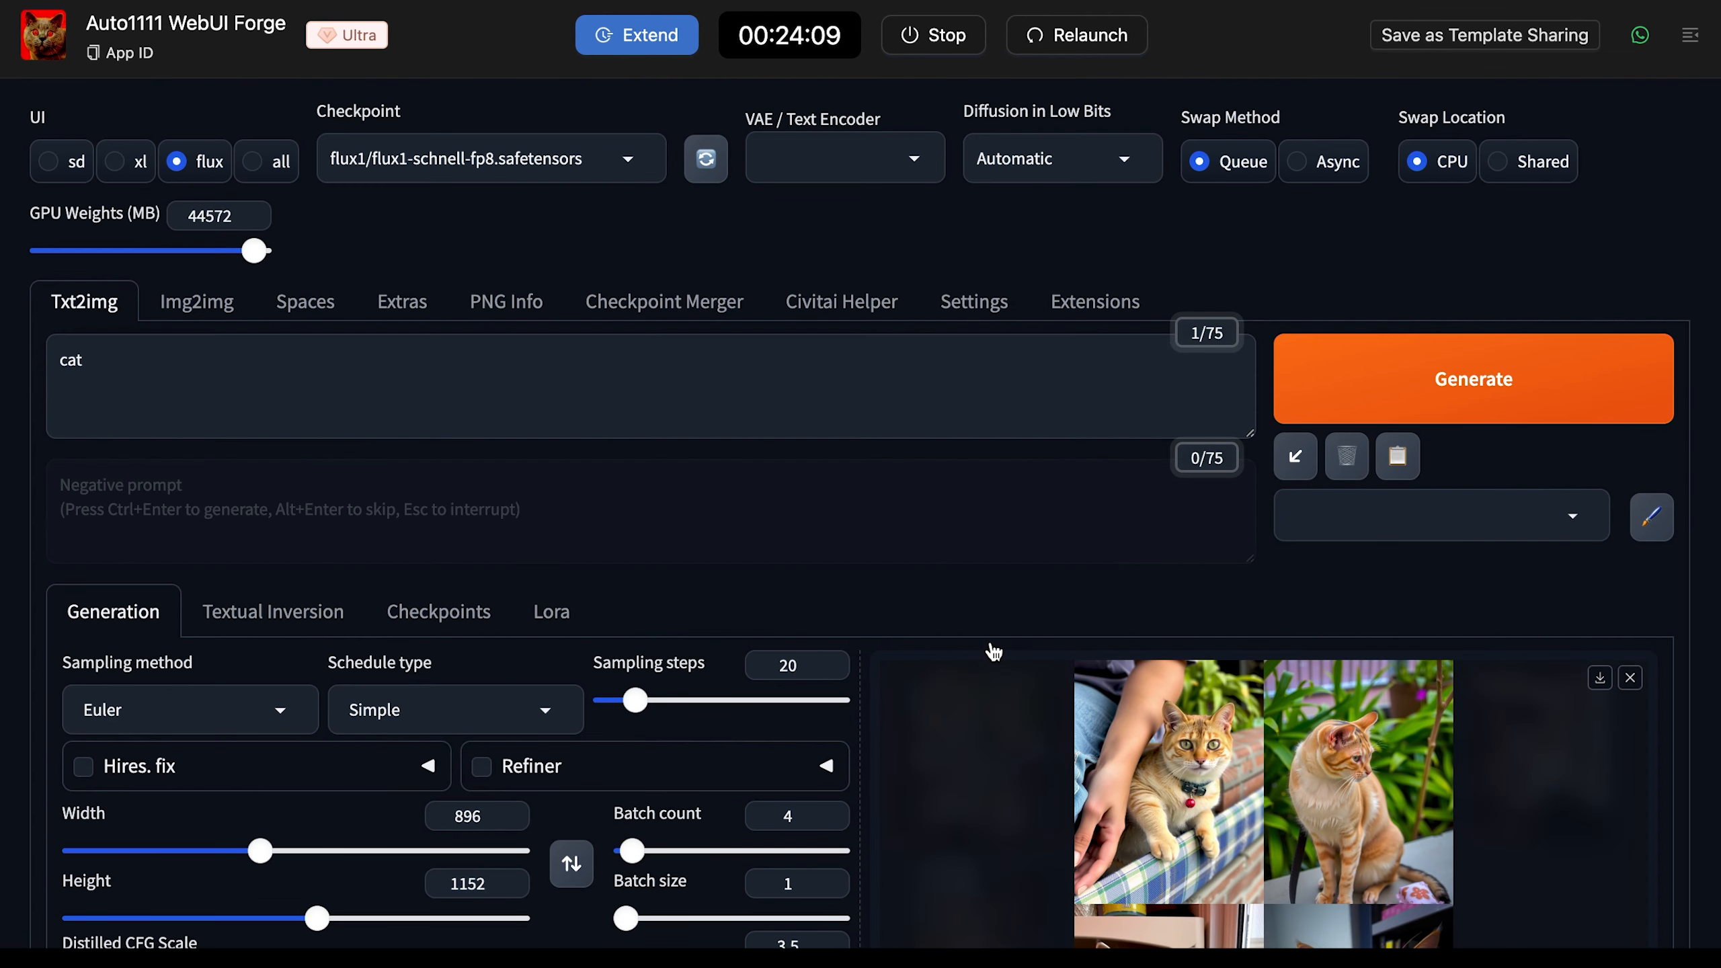
Generate images with the prompt "black cat is walking at shibuya street, night" and a batch count of 2, and view them enlarged.
click(690, 393)
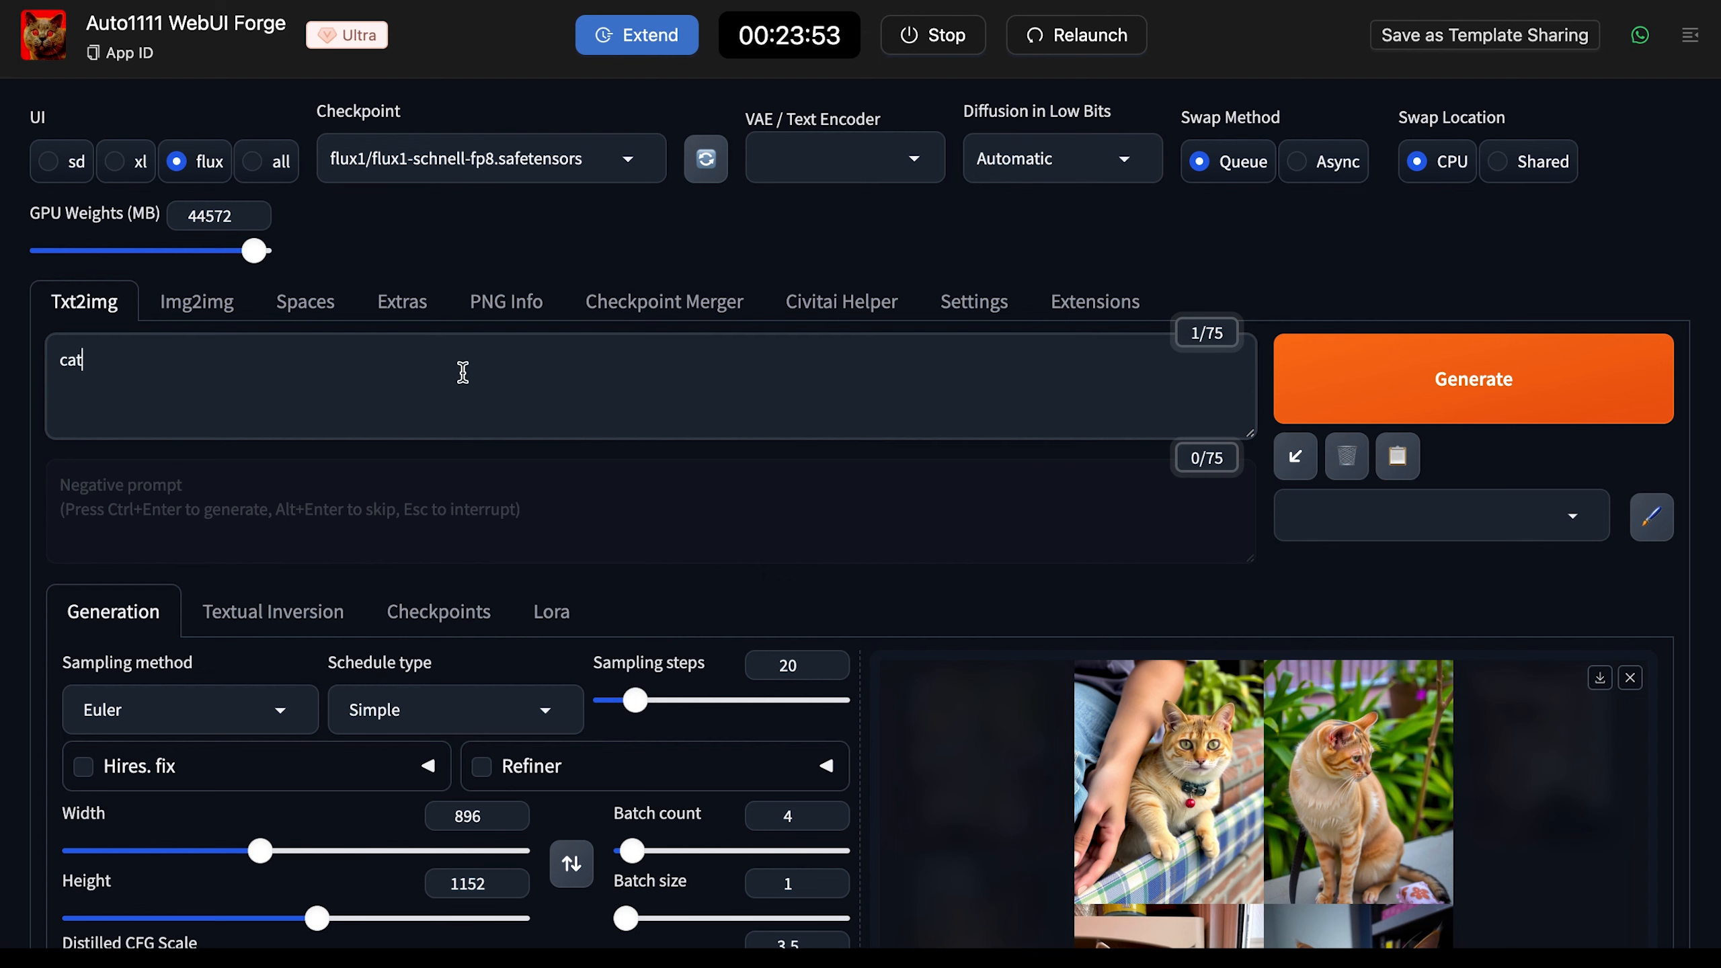
click(63, 361)
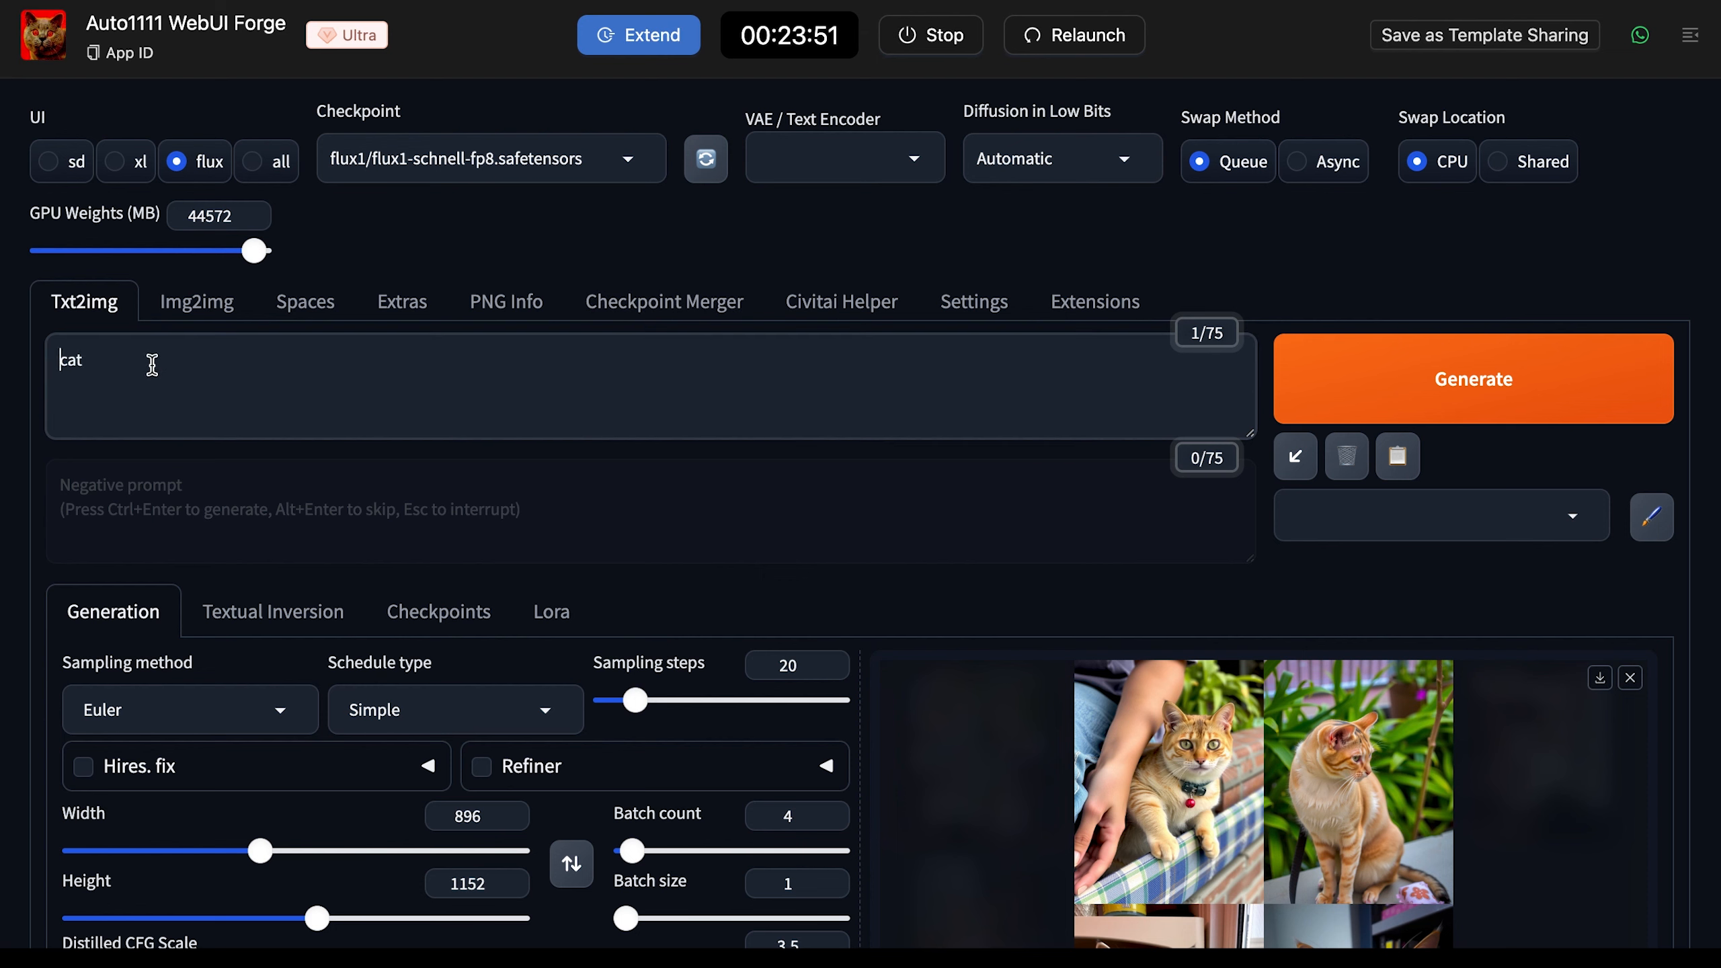
text(black)
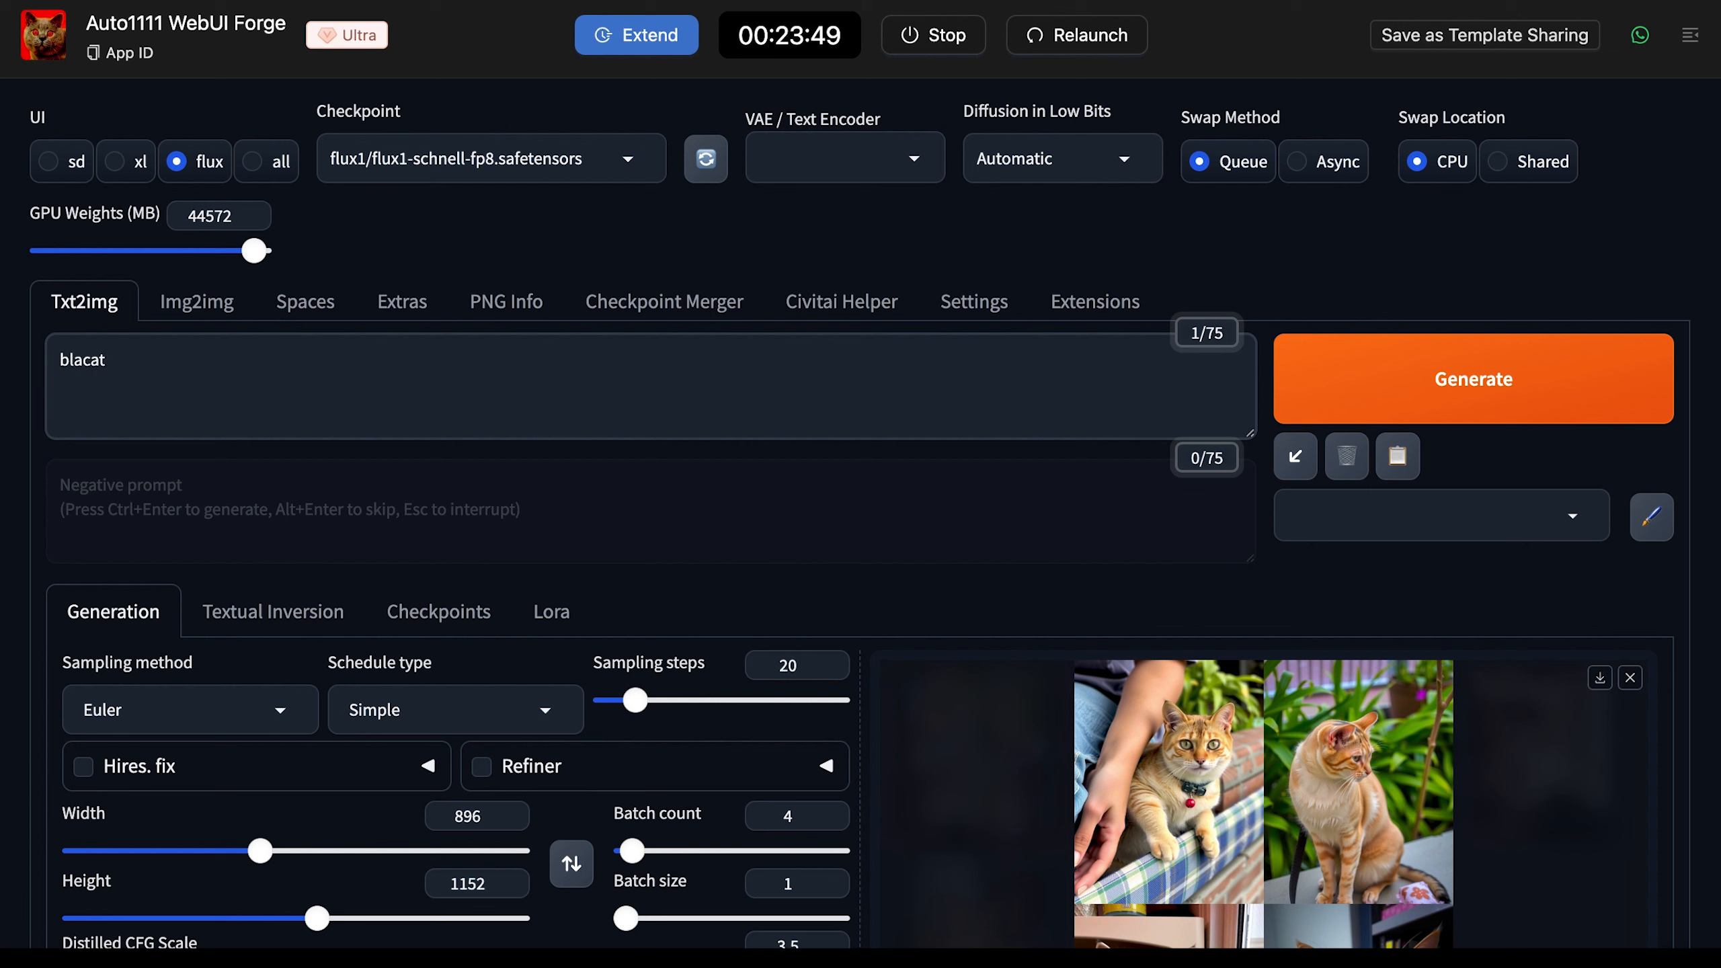
text( cat is walking at shib)
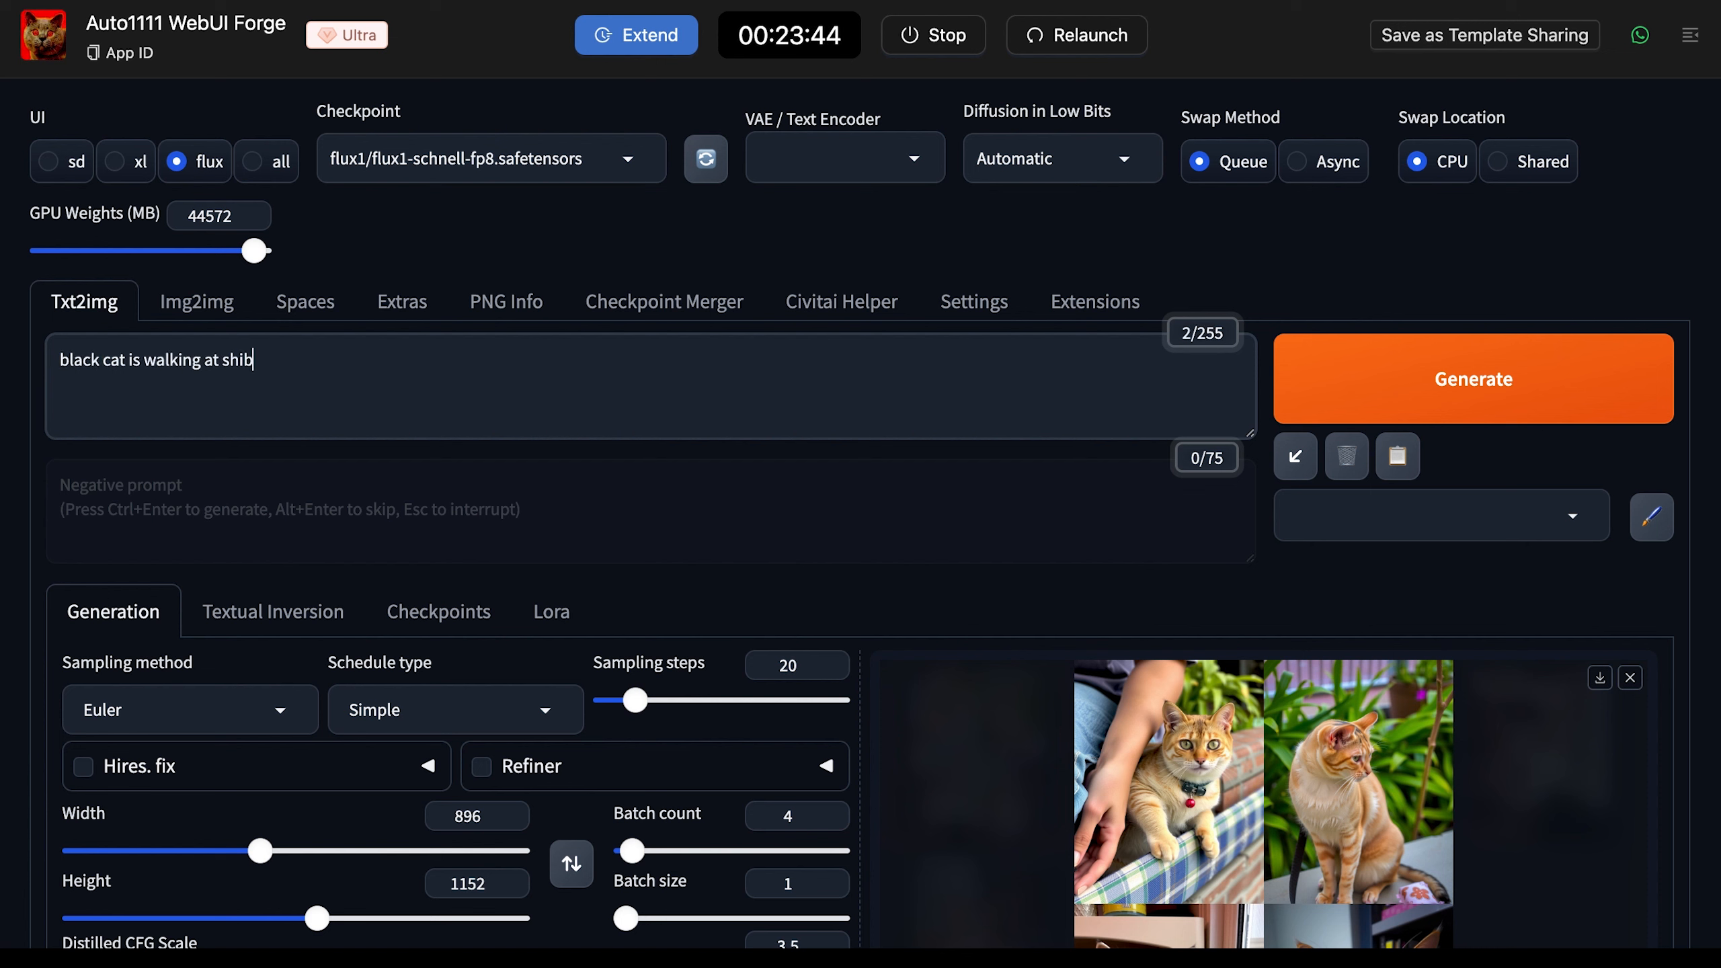
text(uya street, night)
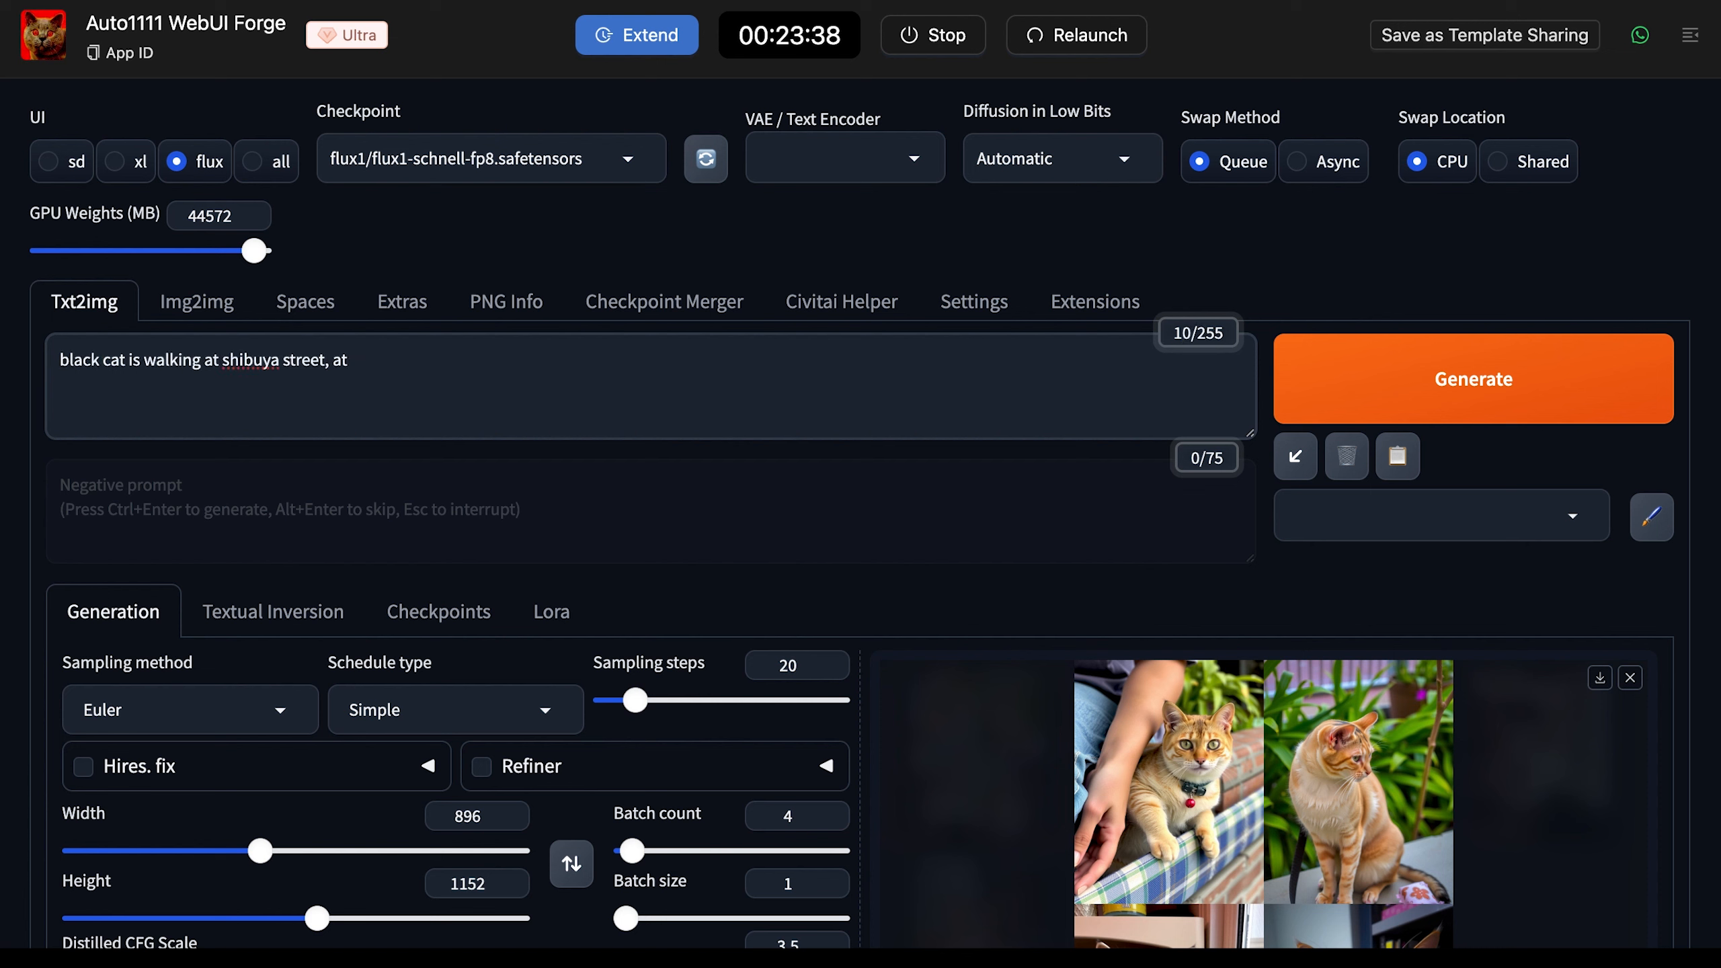
scroll(595, 503, down, 1)
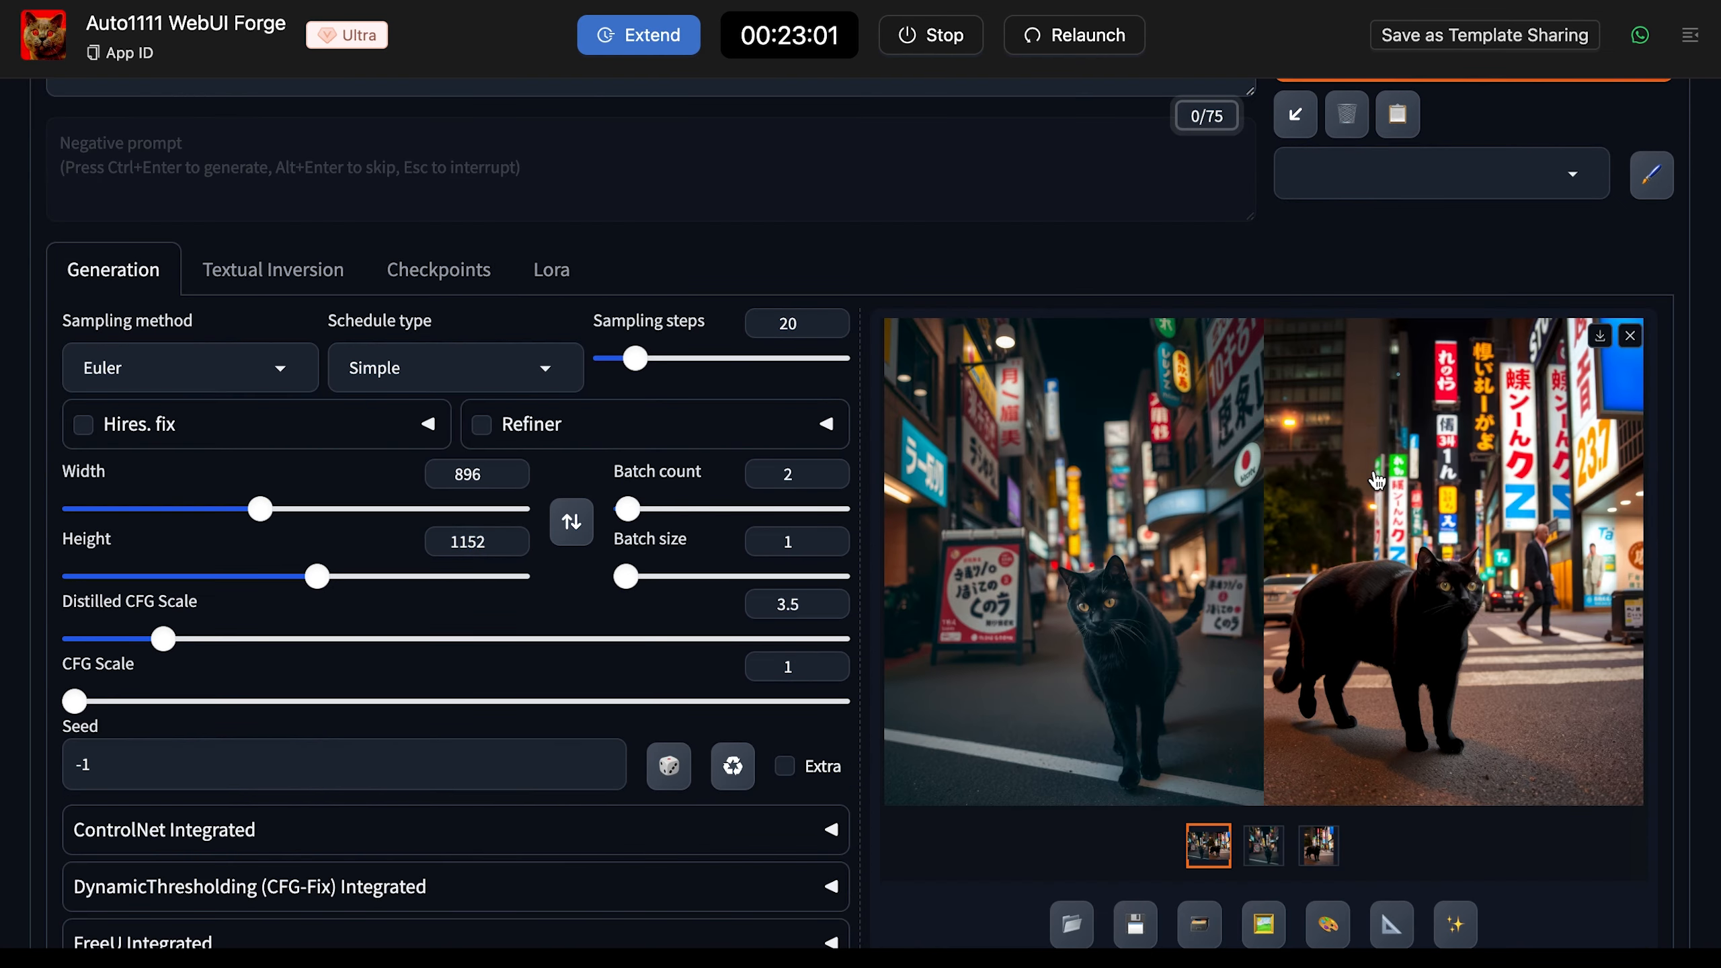
click(1376, 480)
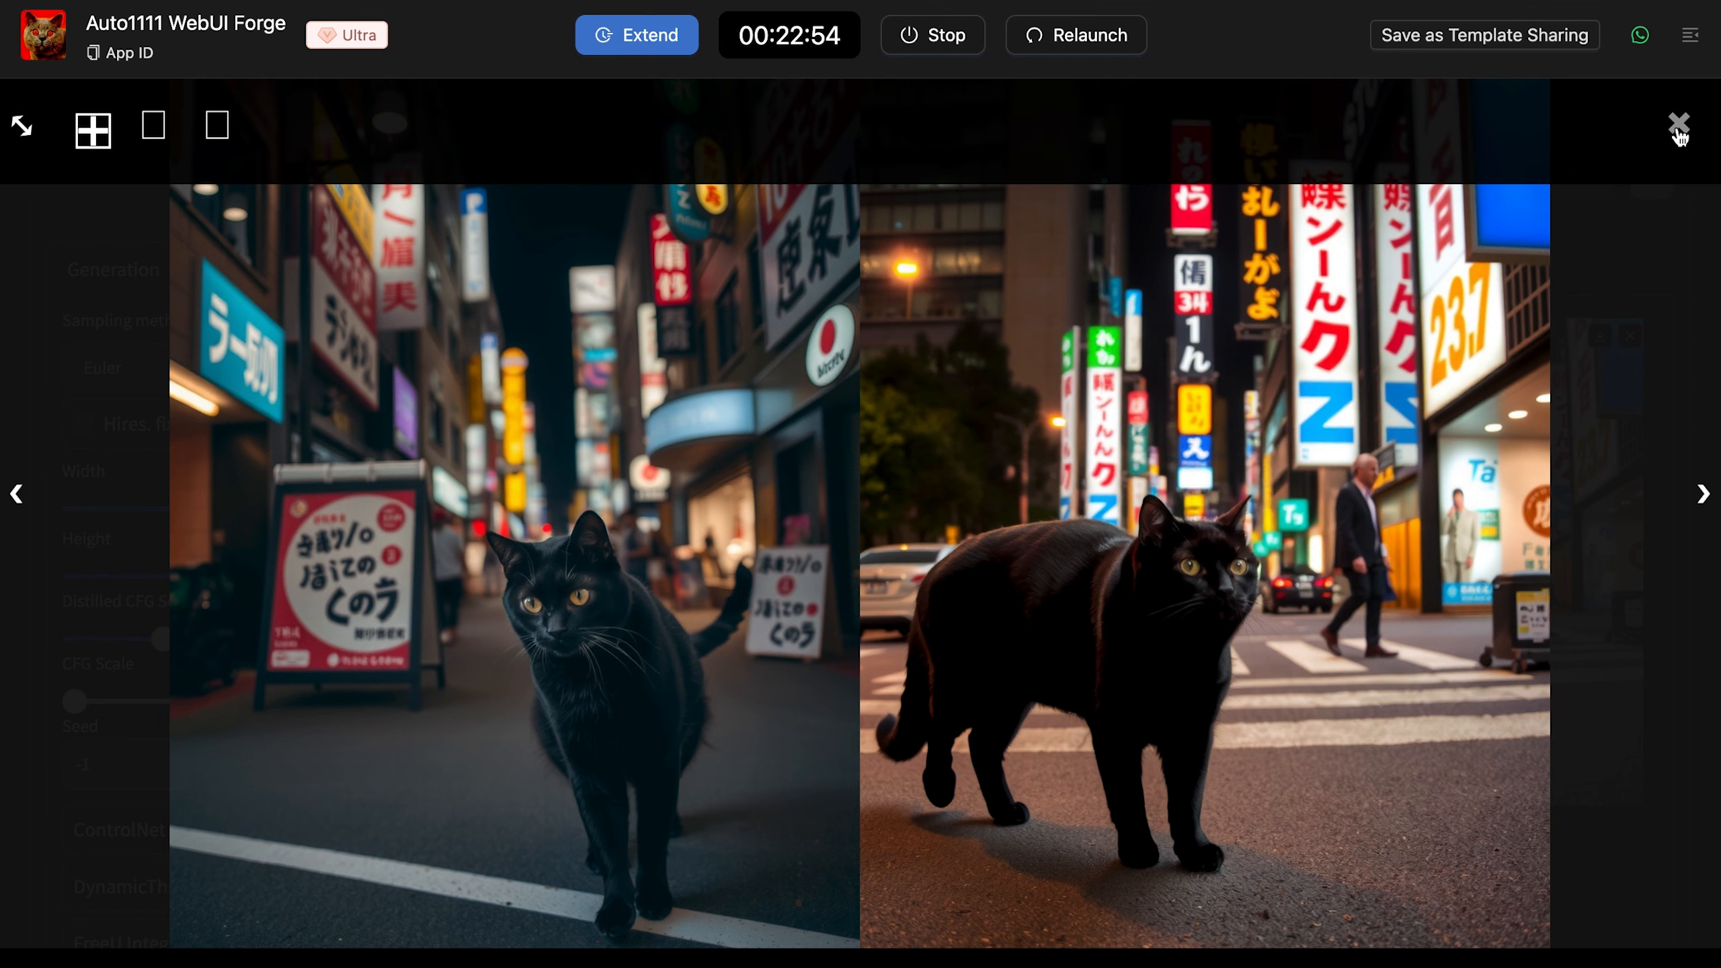
click(1679, 129)
Replace the prompt with "1 beautiful woman, sitting on sofa, at wood house", generate the images, and view them enlarged.
scroll(952, 294, up, 5)
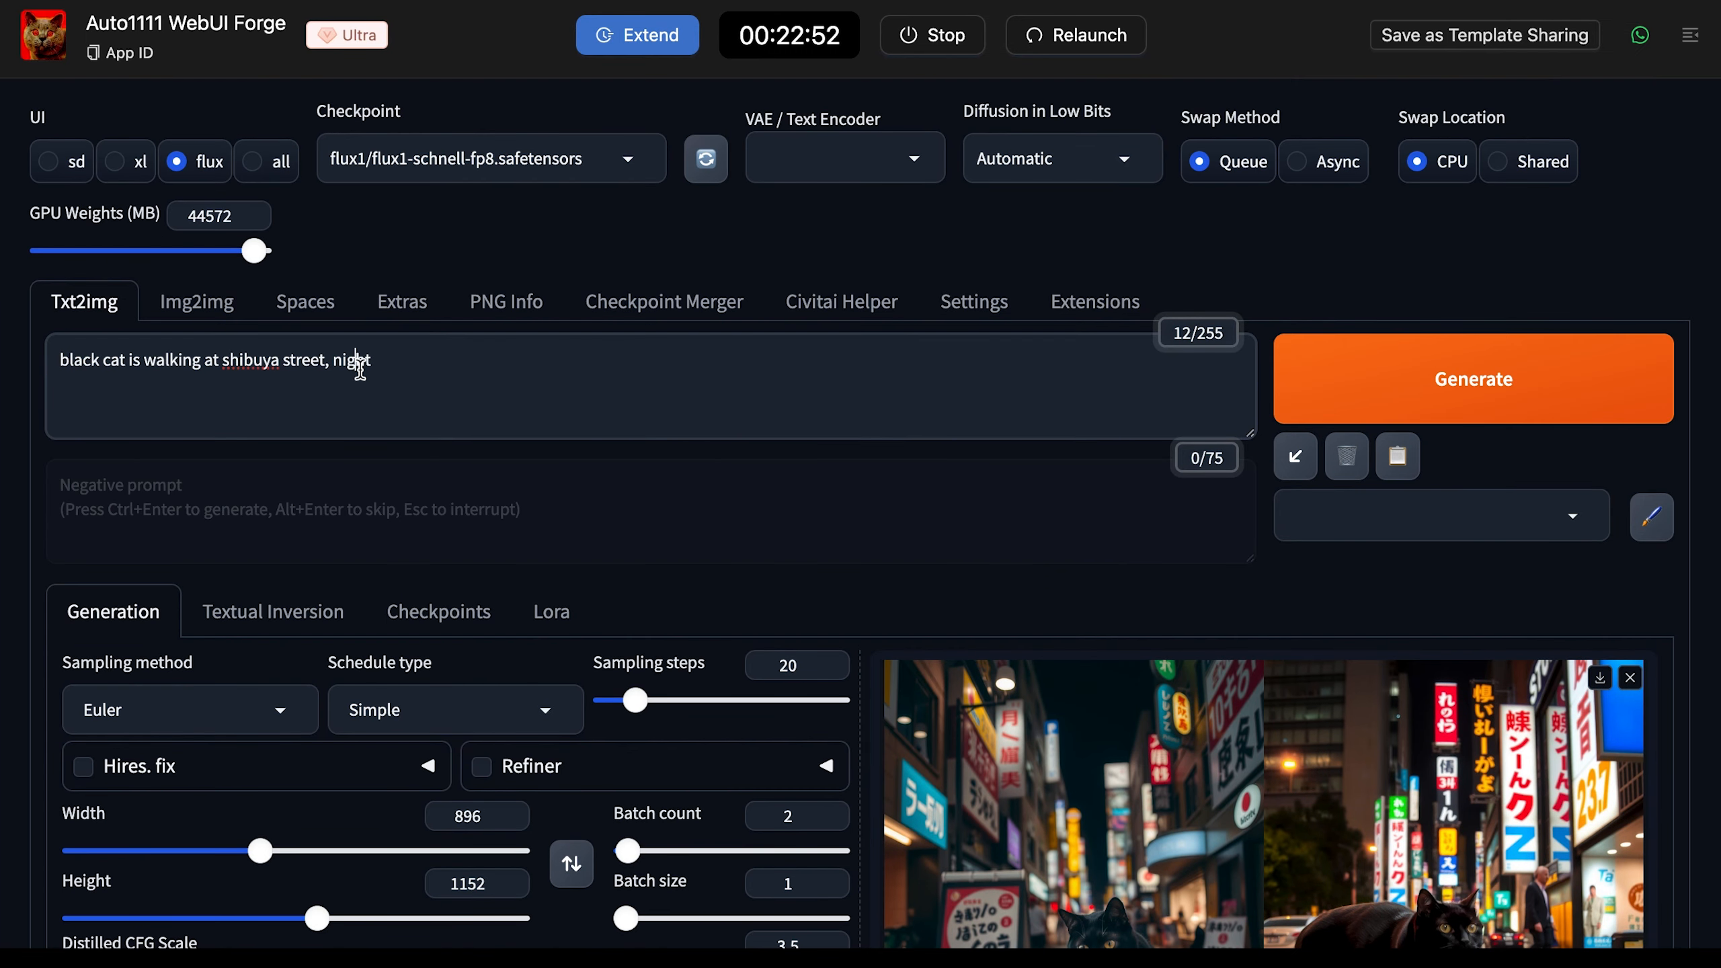
triple_click(279, 360)
text(1)
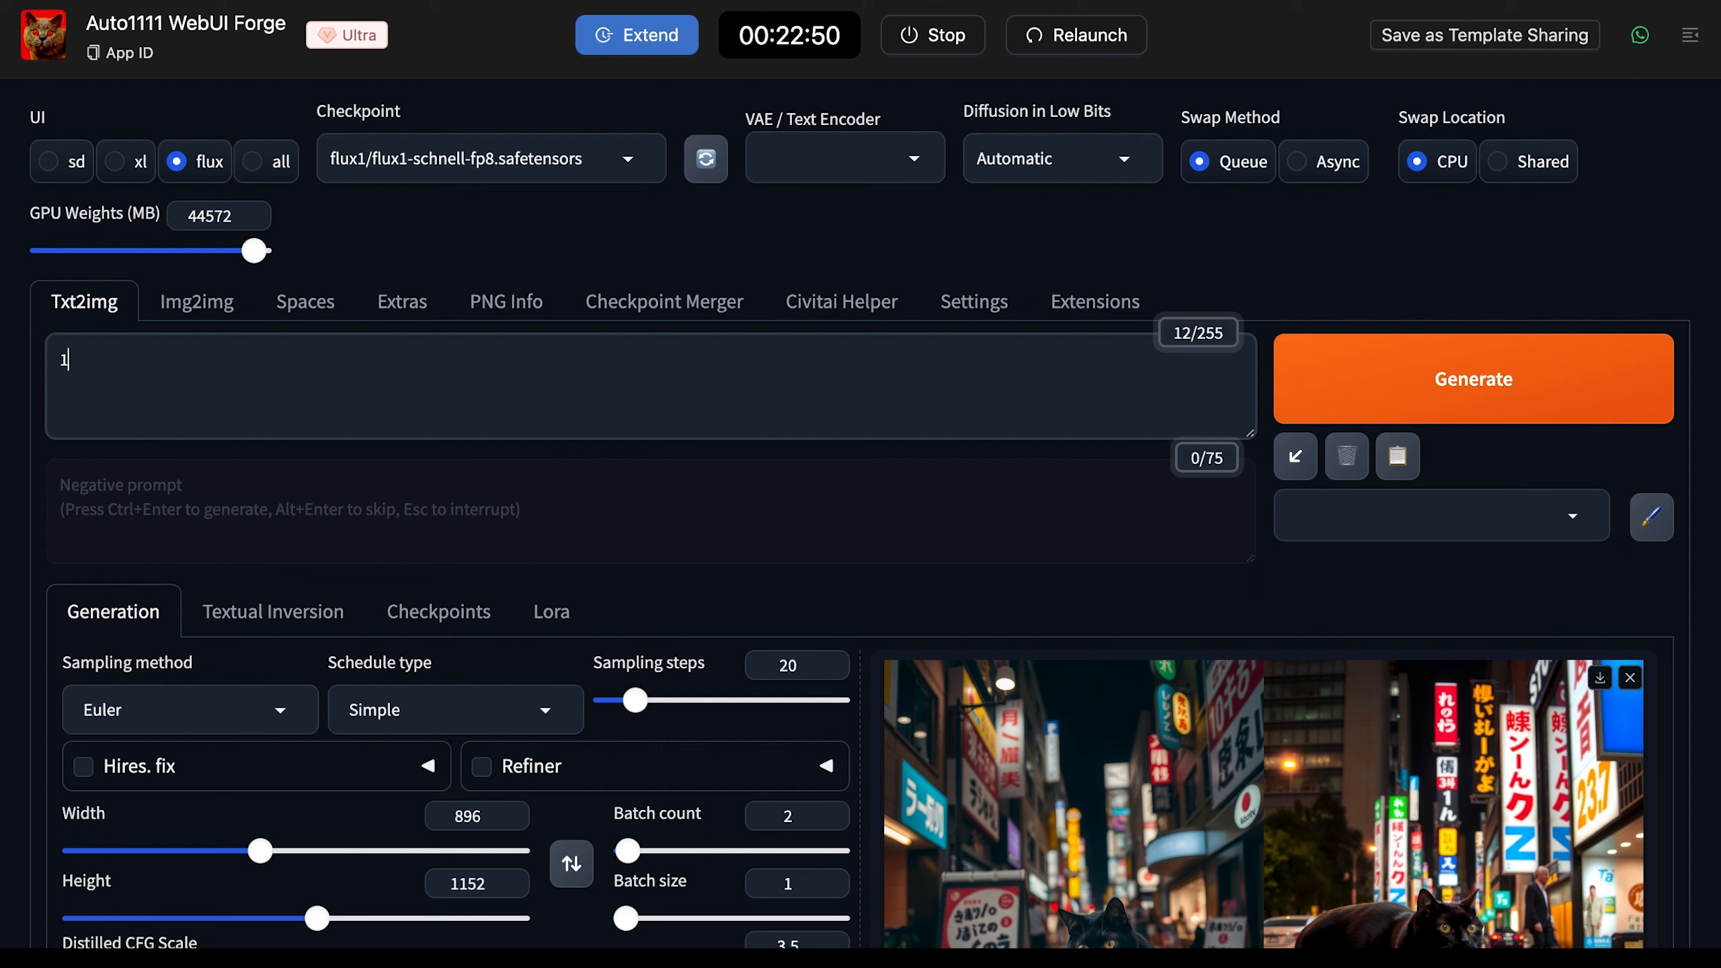
text( beauti)
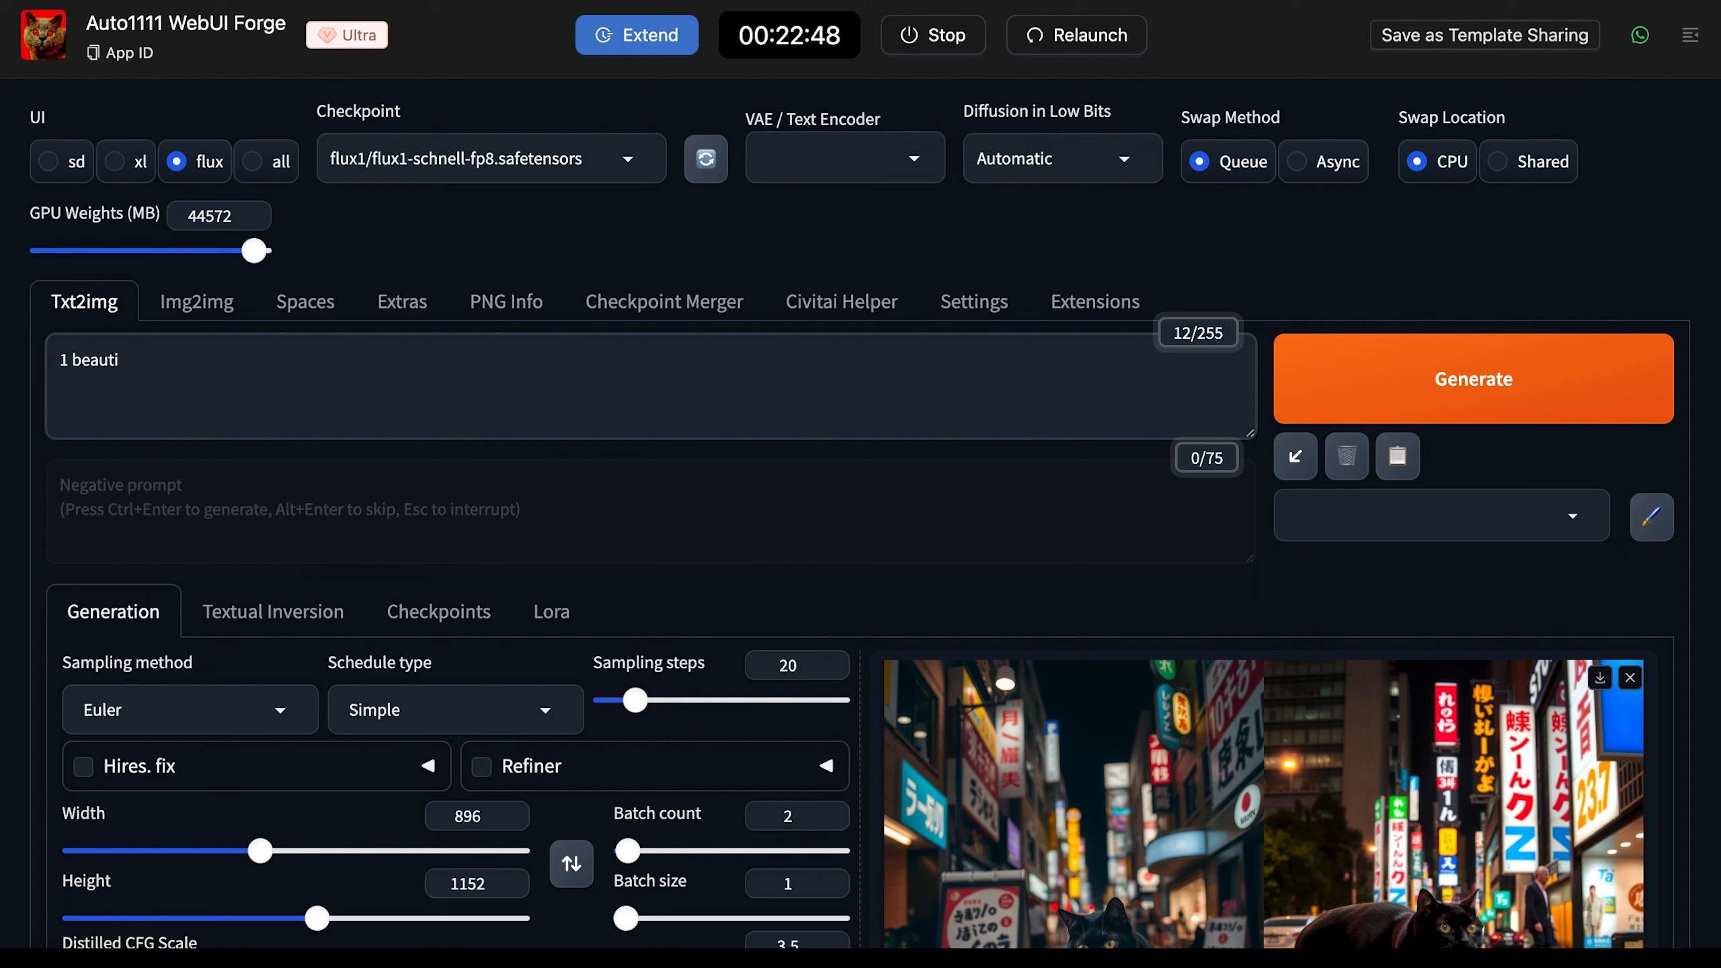
text(ful woman, sit)
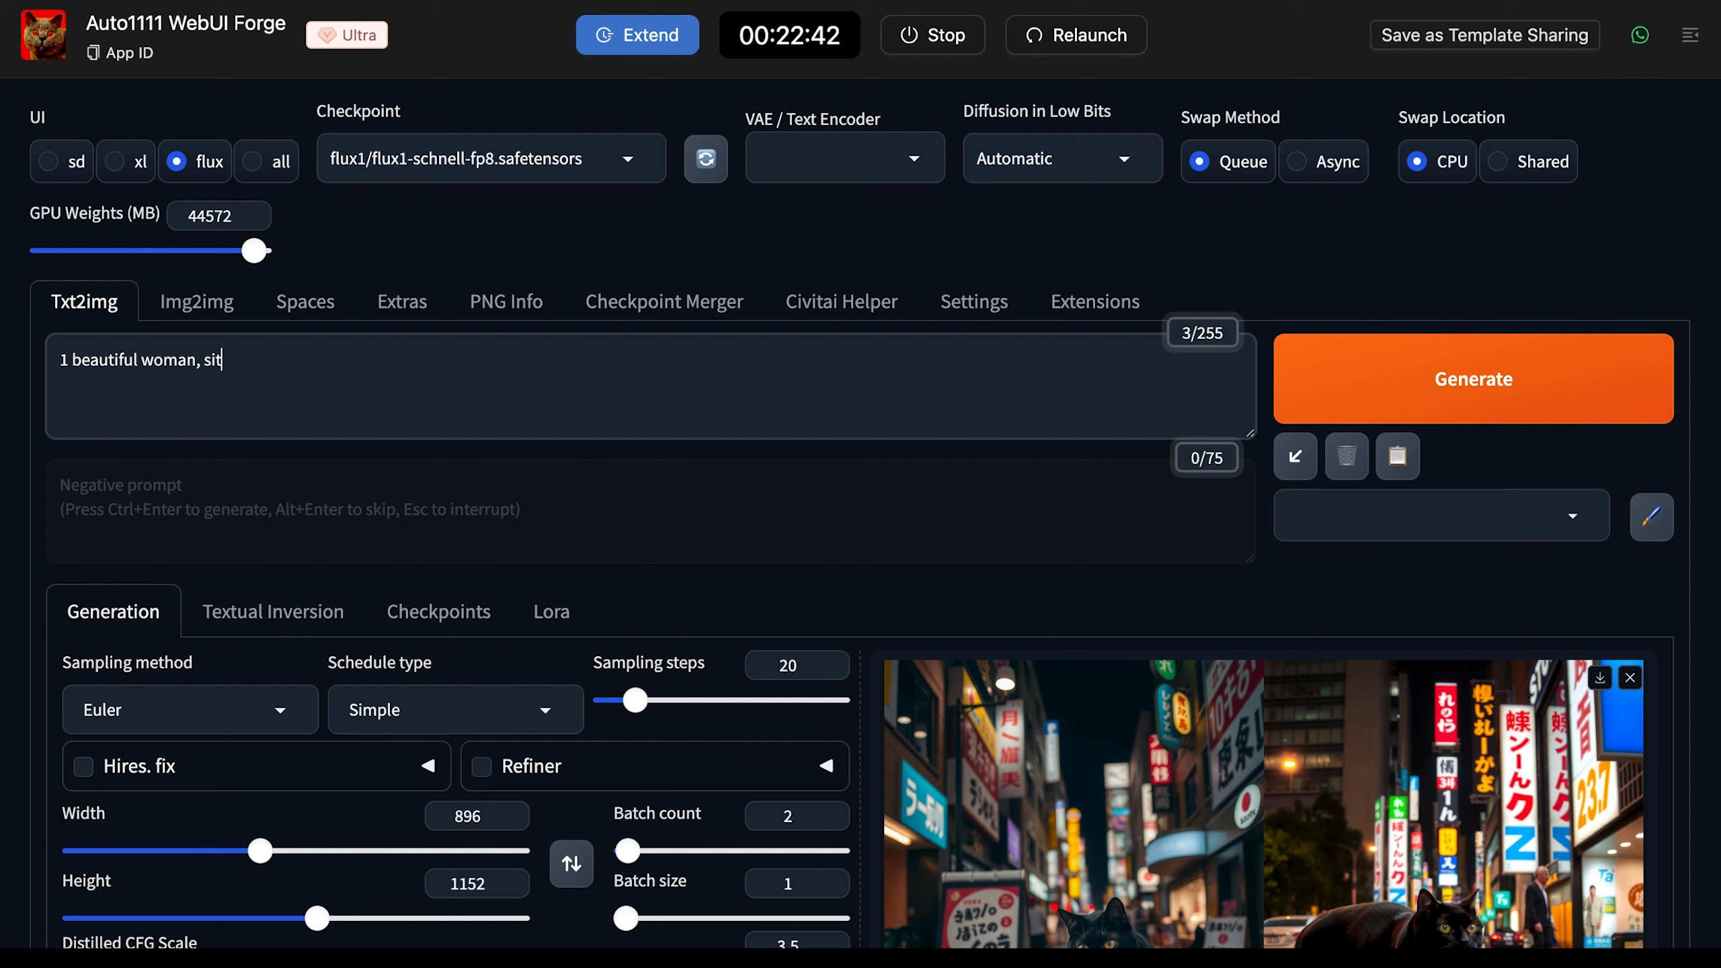
text(ting on sofa,)
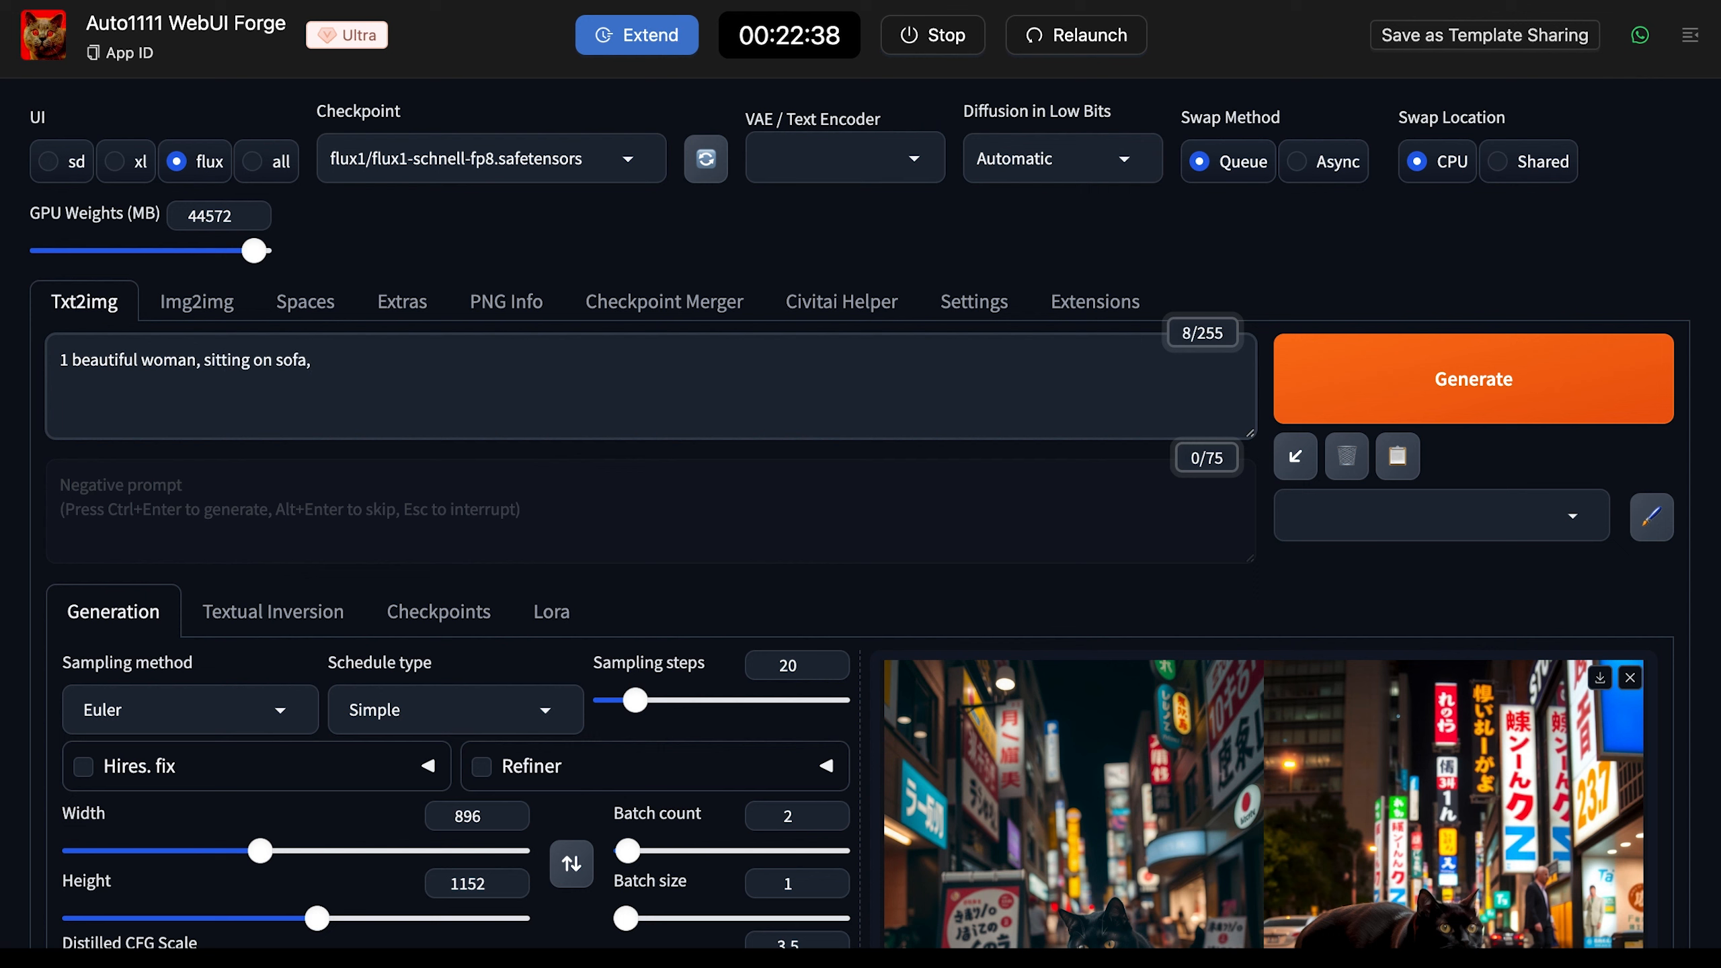
text( at wood house)
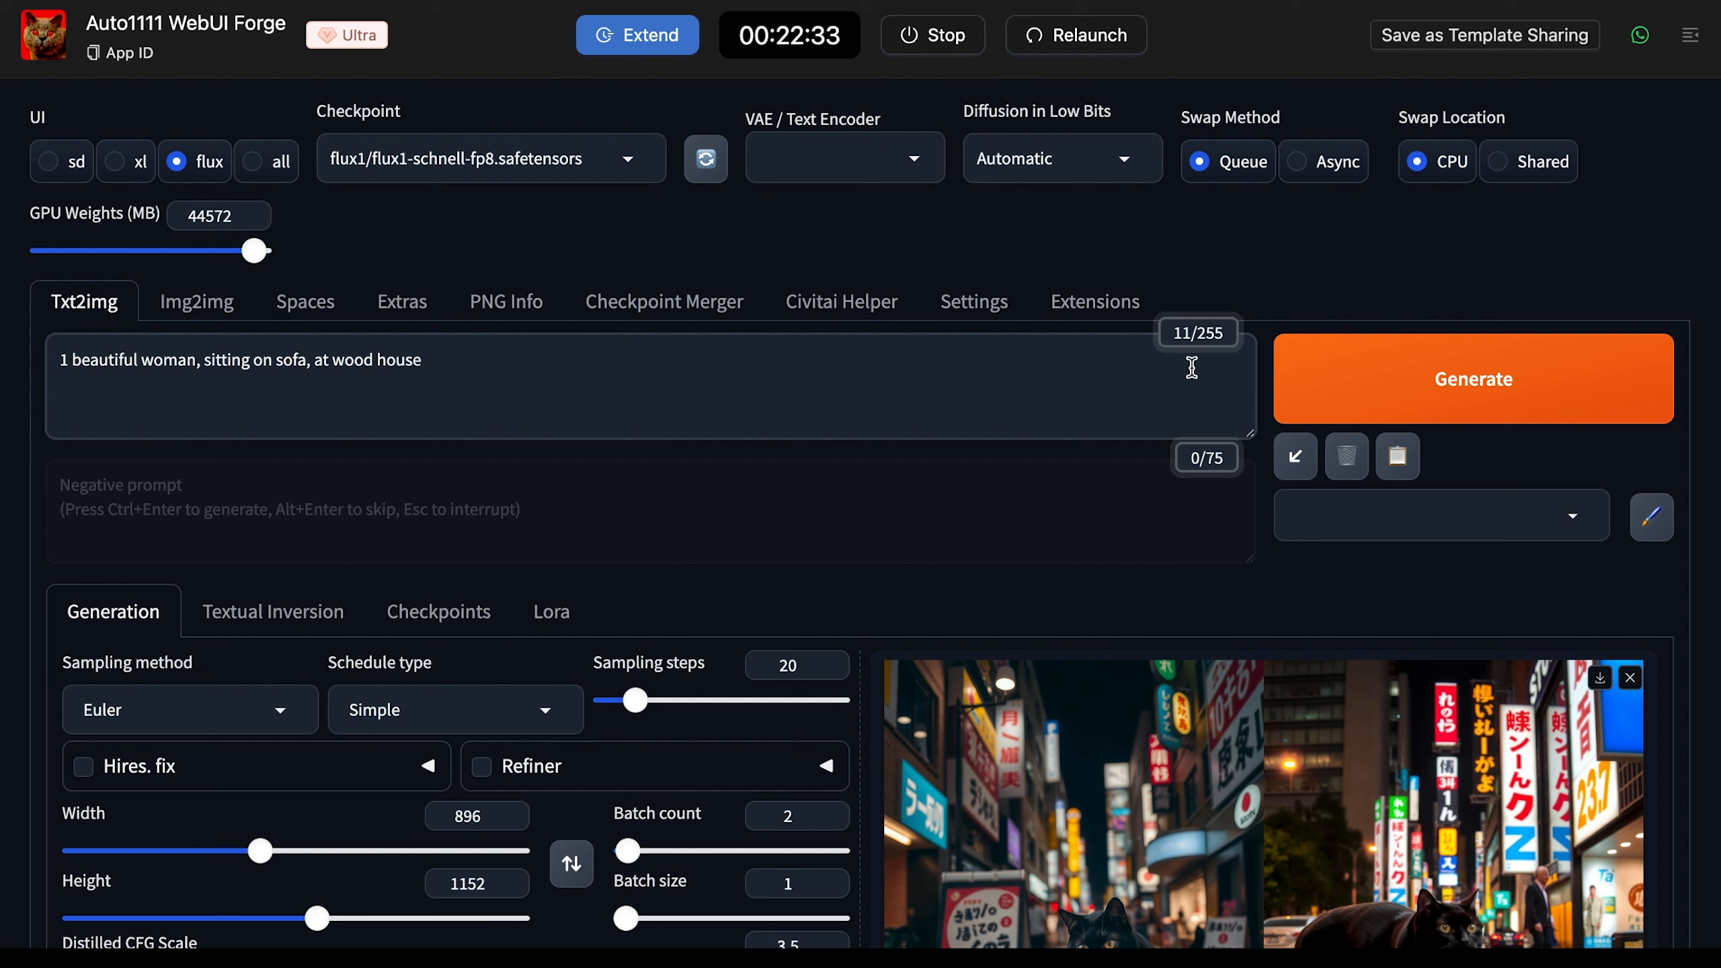
click(1290, 385)
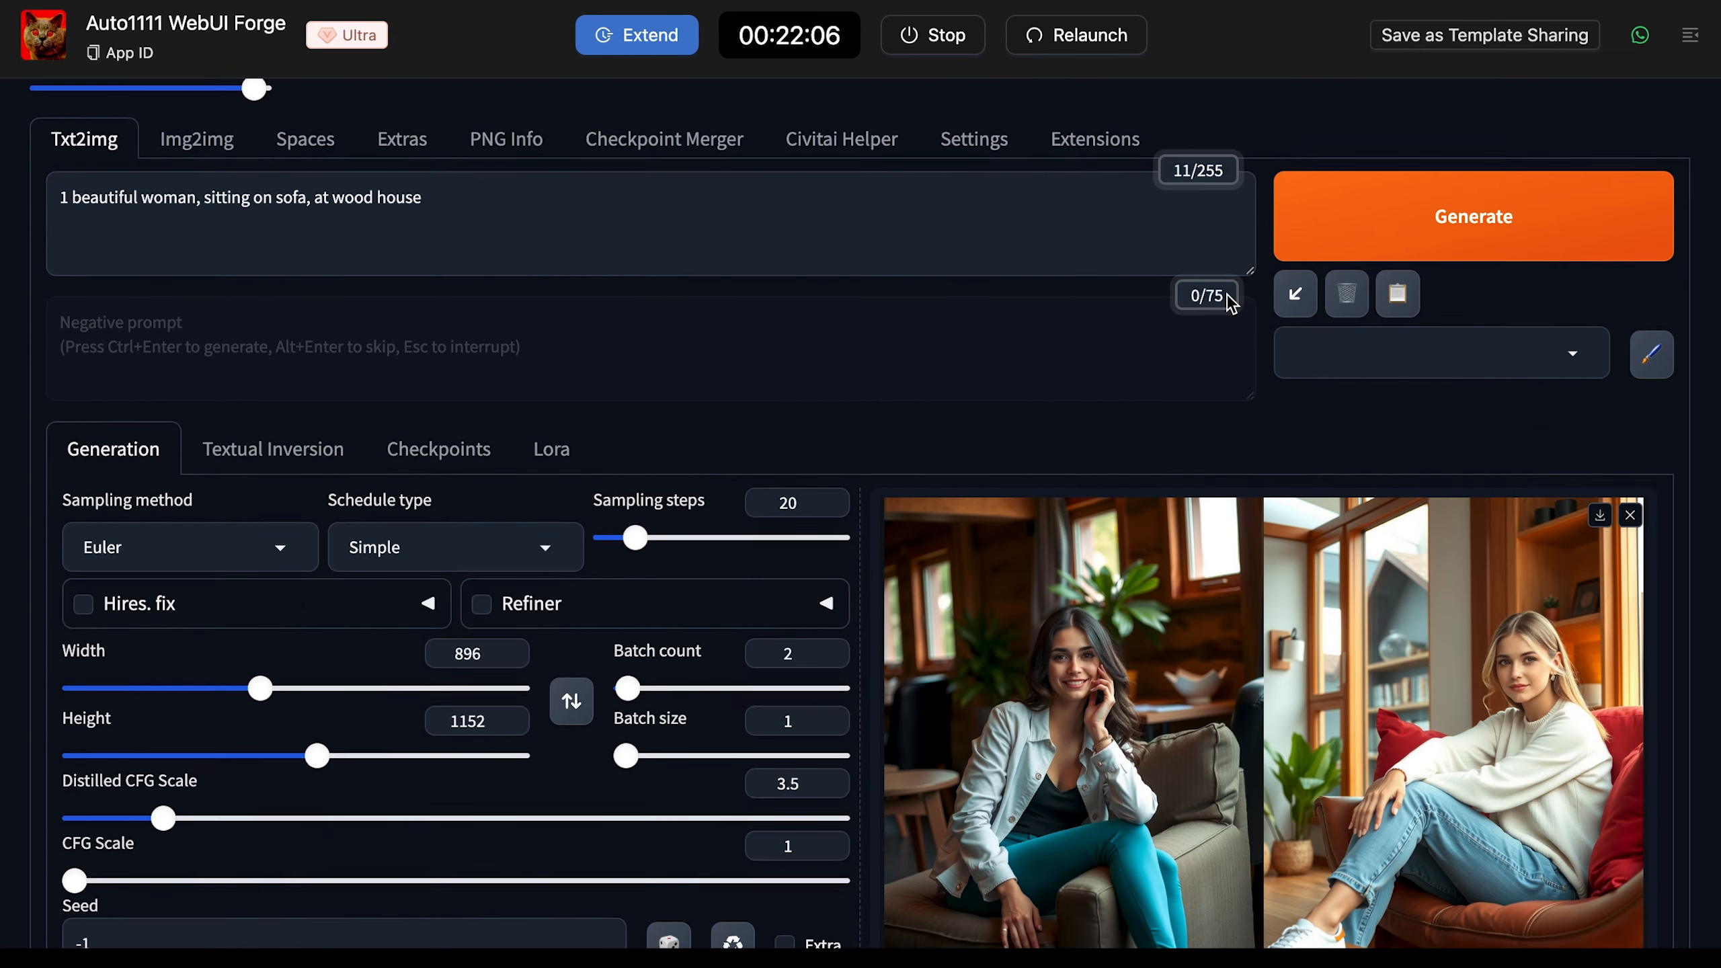
click(1296, 606)
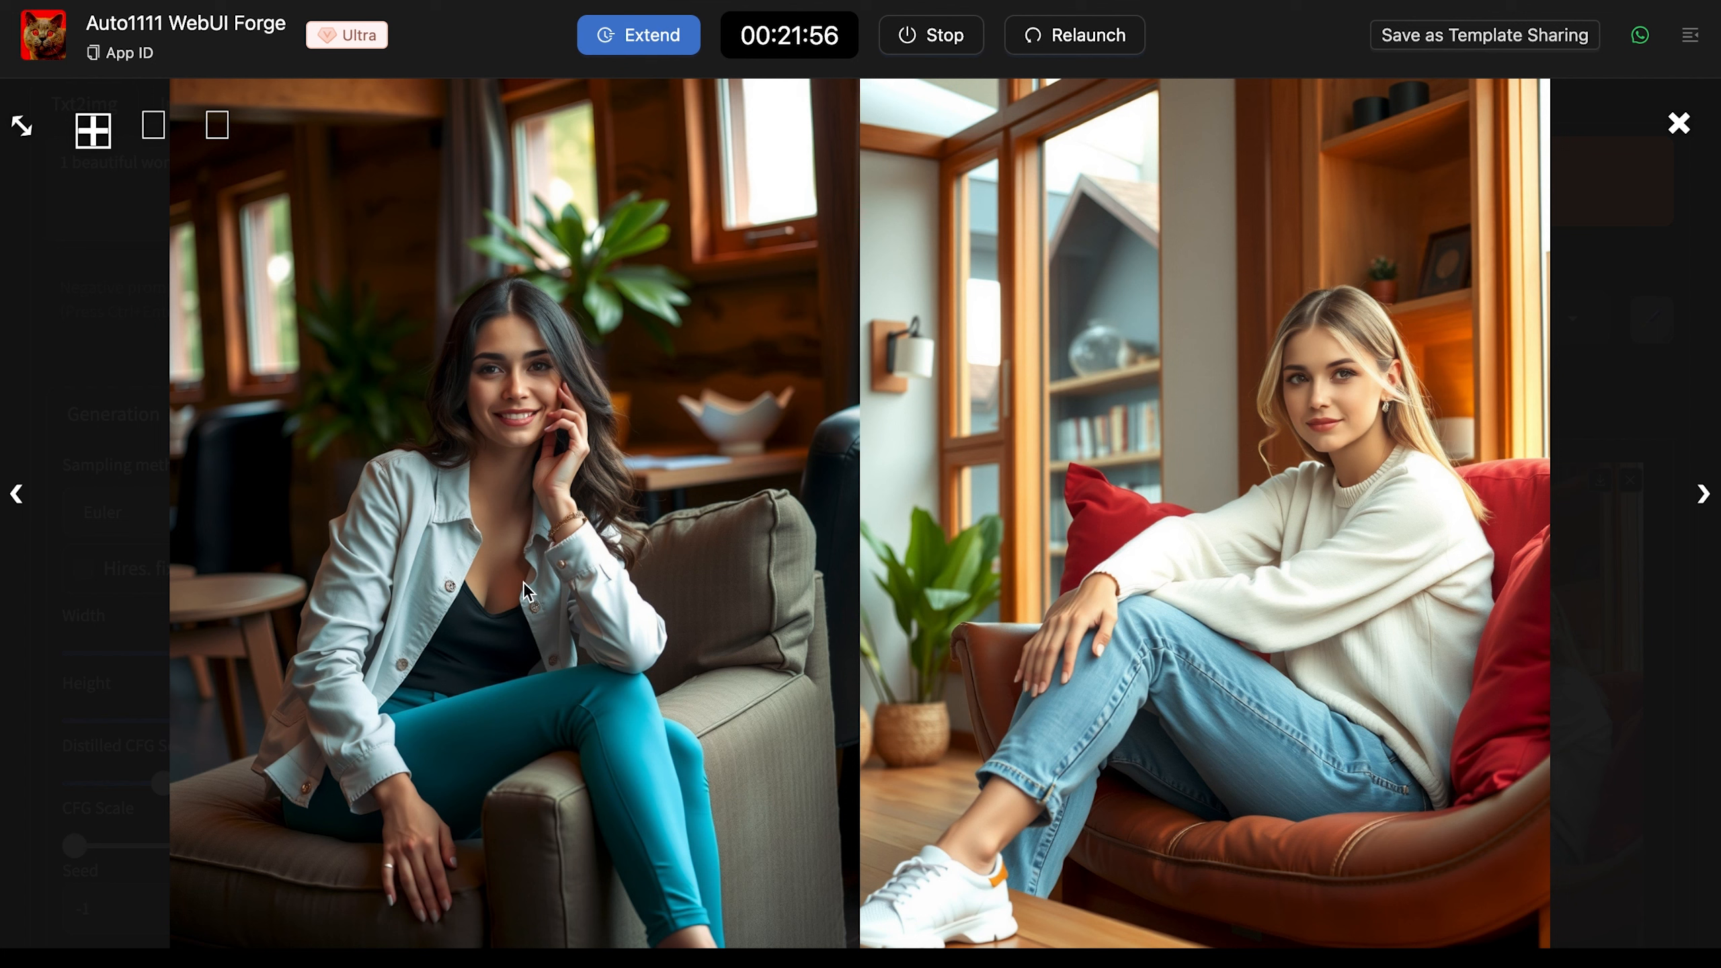
click(1685, 384)
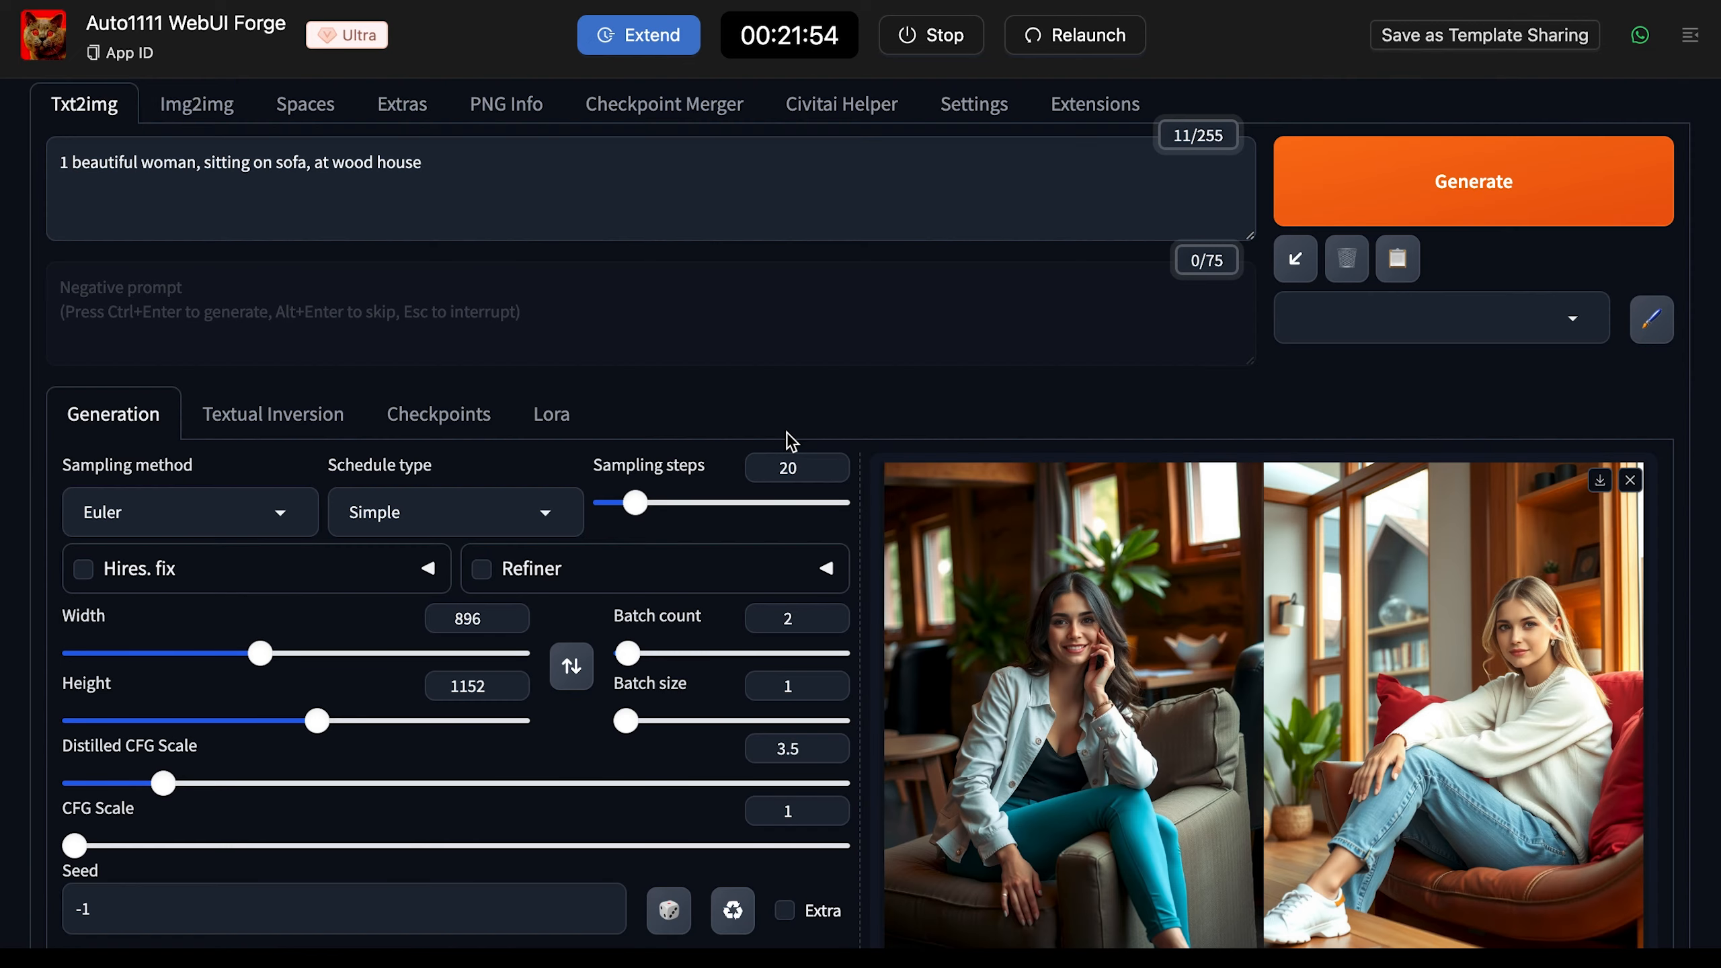
Set the image width to 600 and the height to 900, and generate the images again.
scroll(787, 434, down, 2)
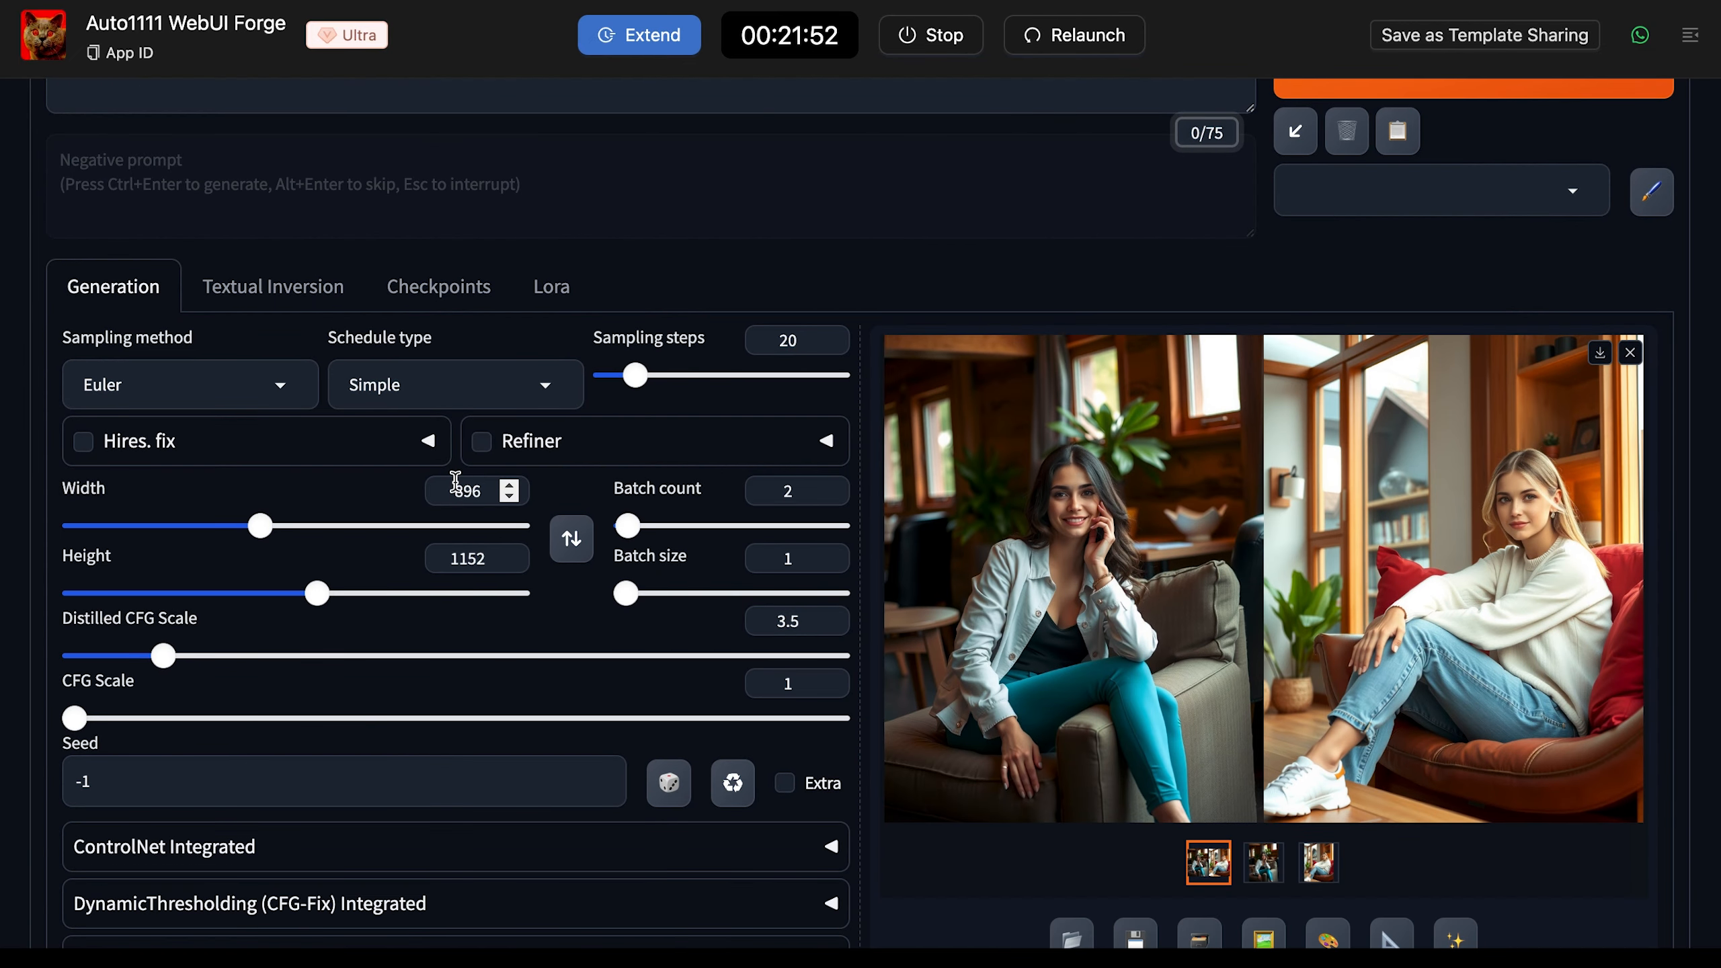
drag(483, 489, 389, 491)
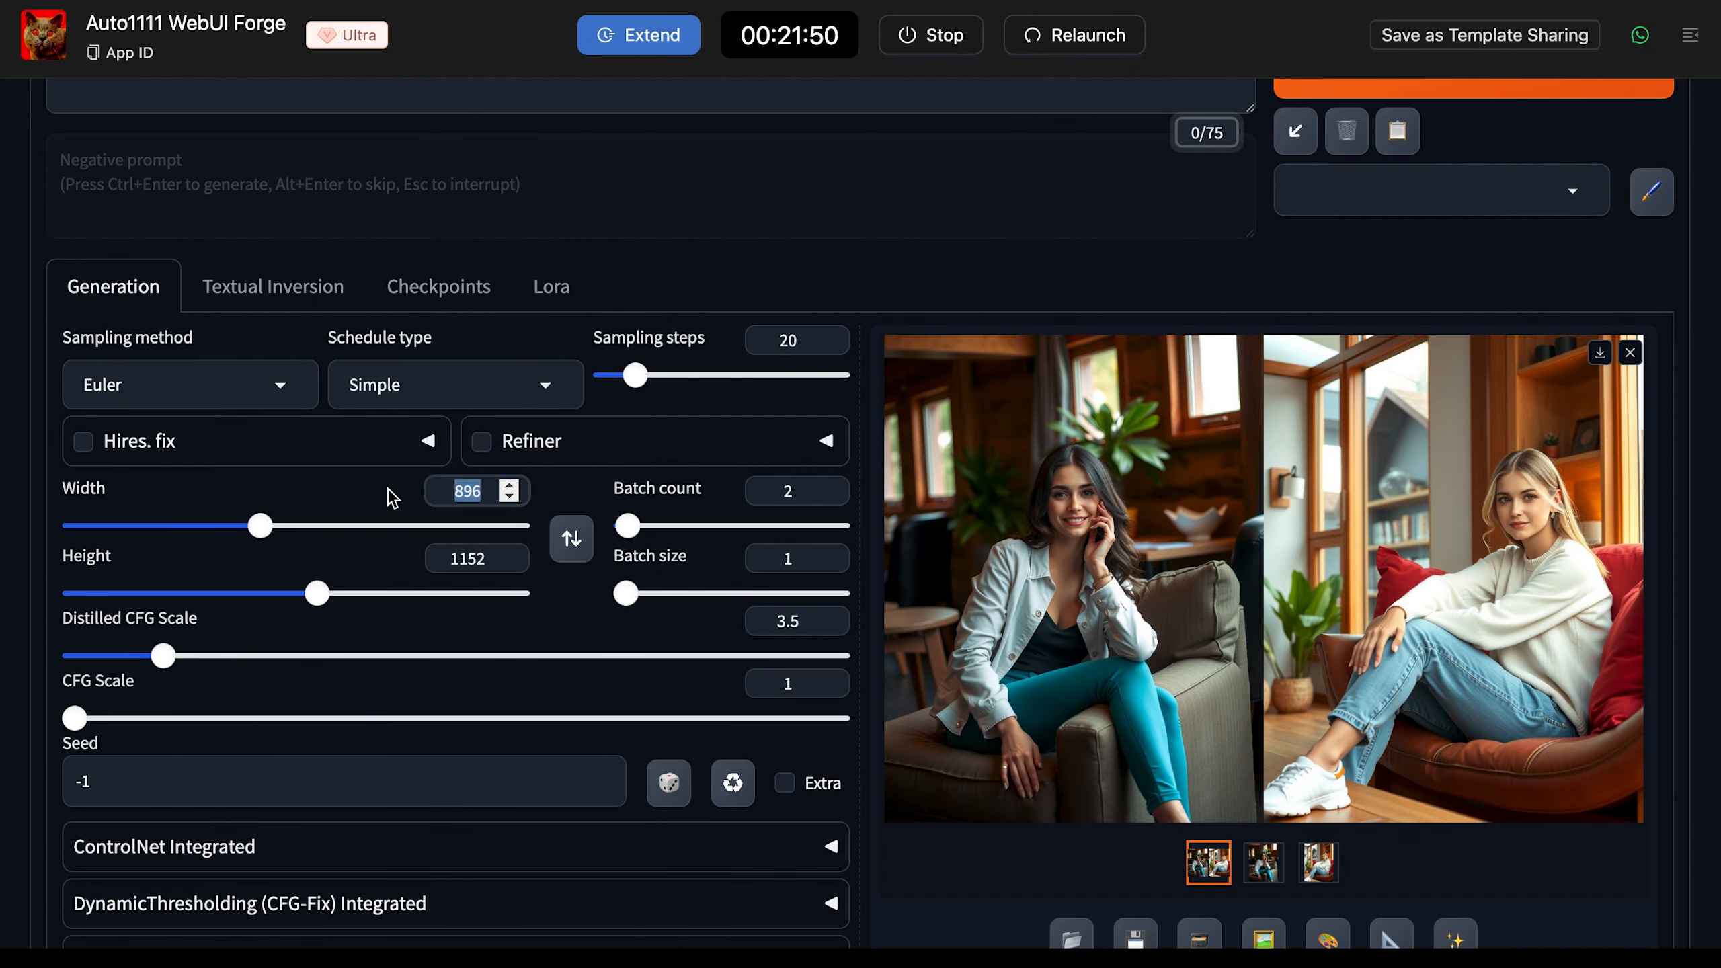
text(600)
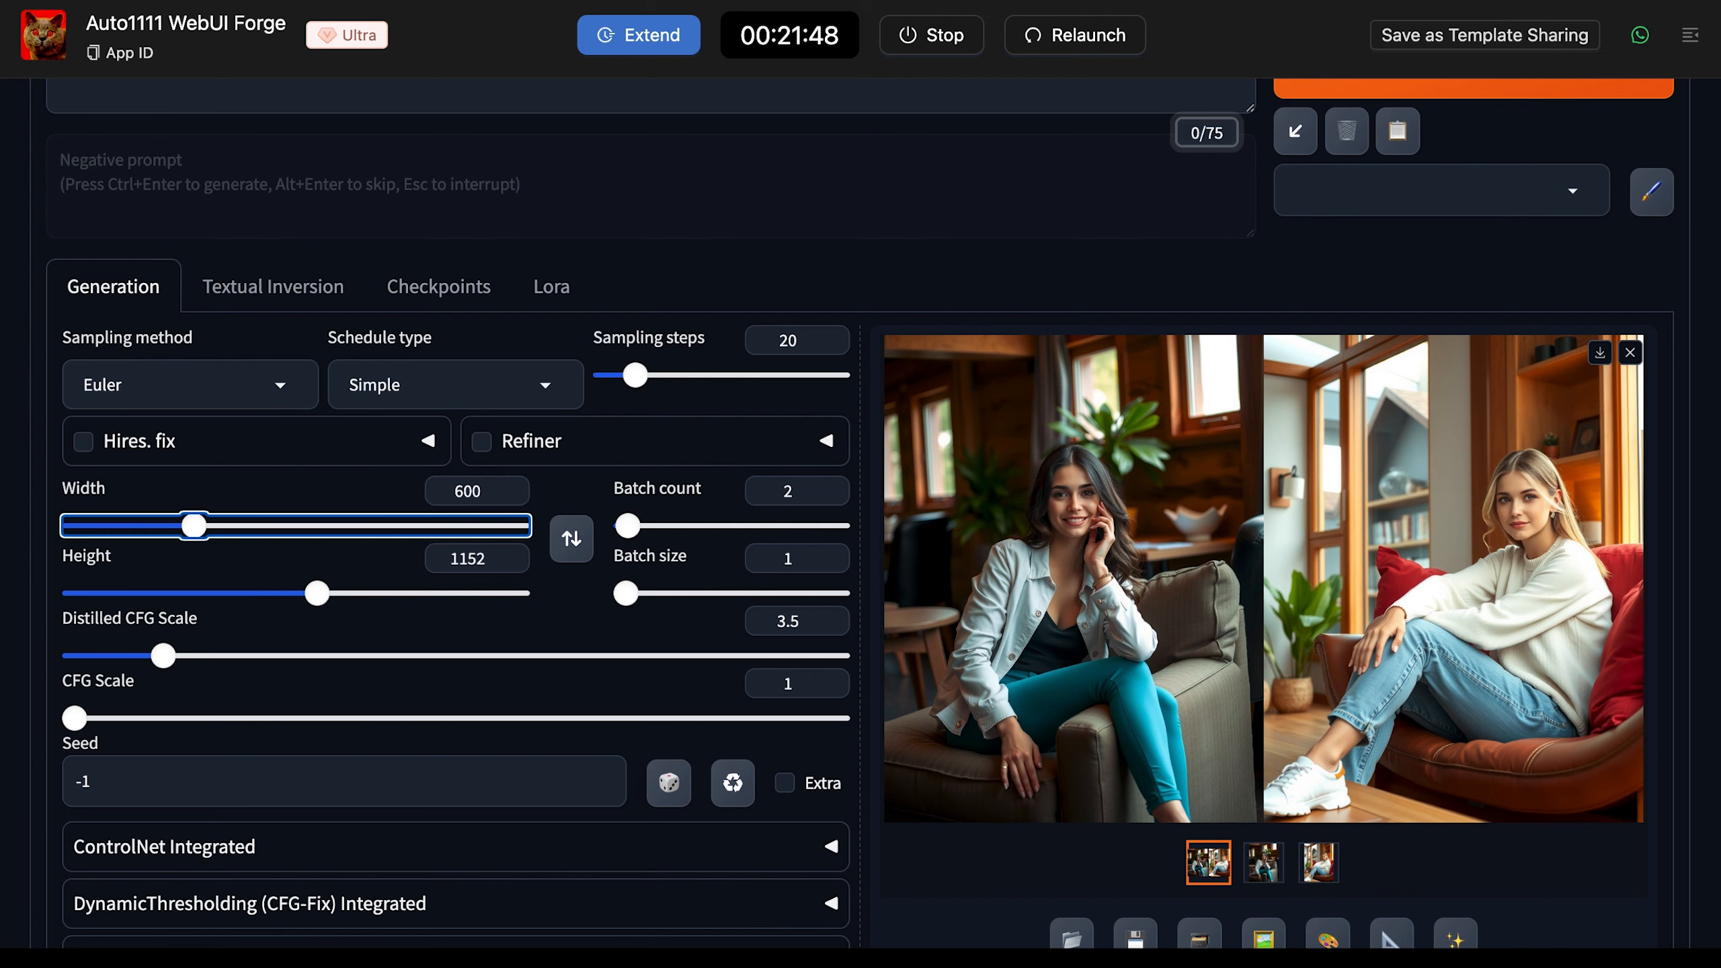
key(Tab)
text(900)
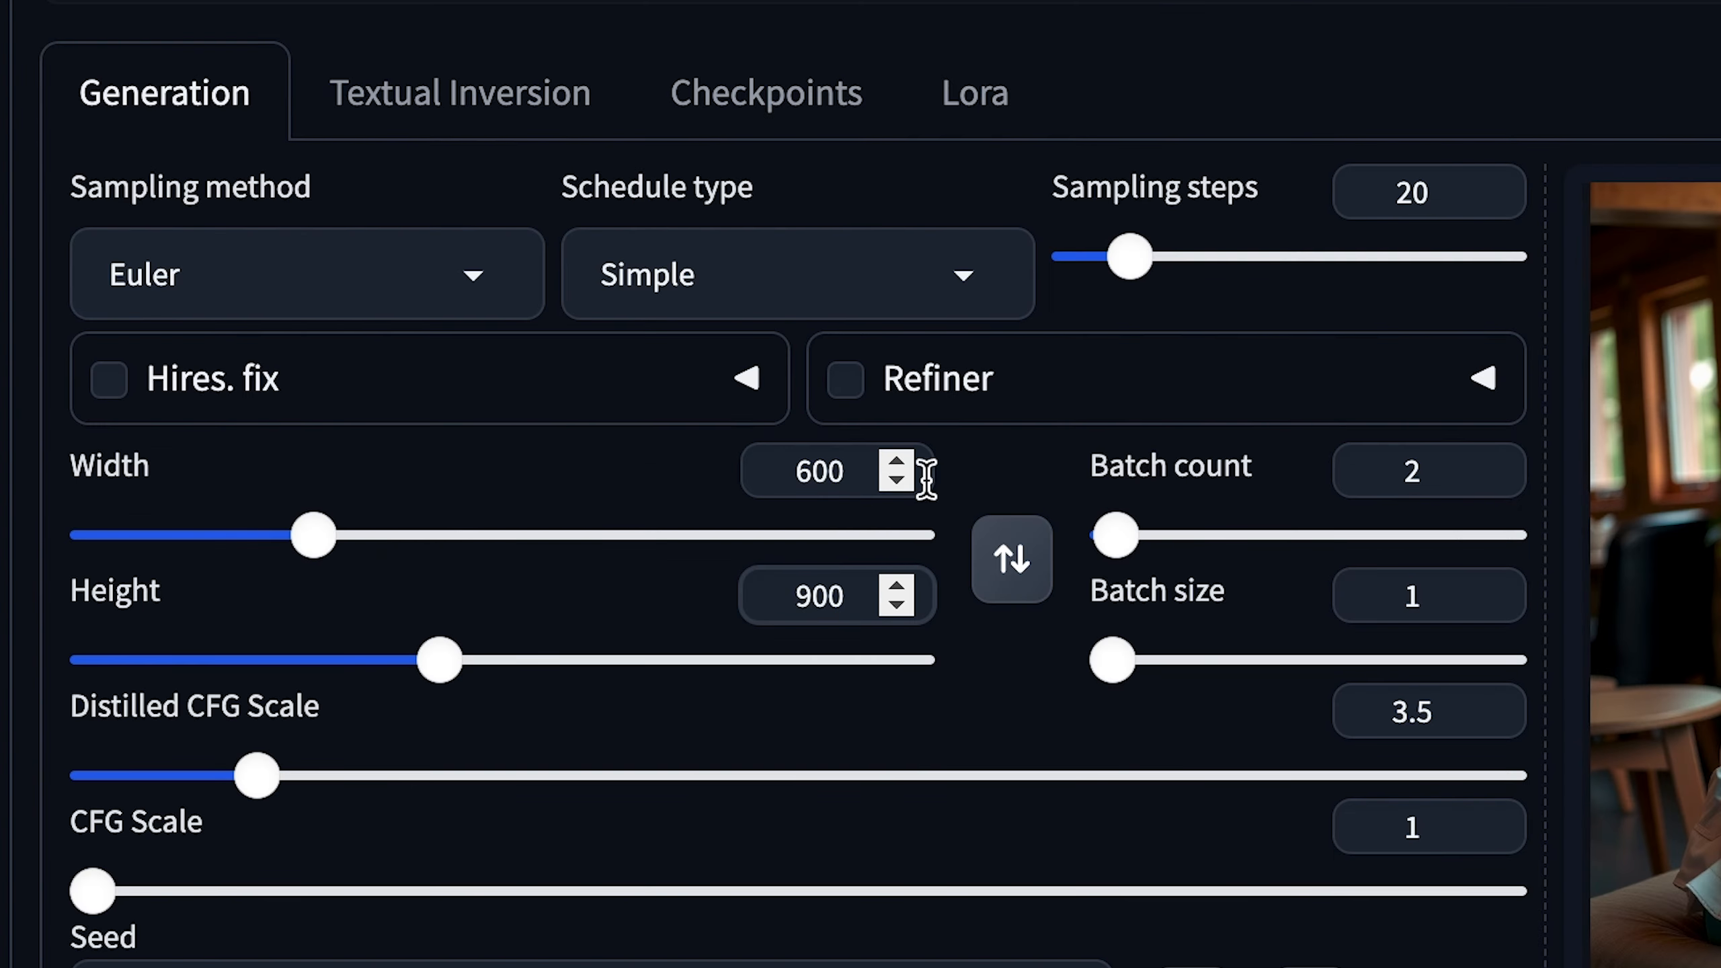
scroll(1573, 377, up, 5)
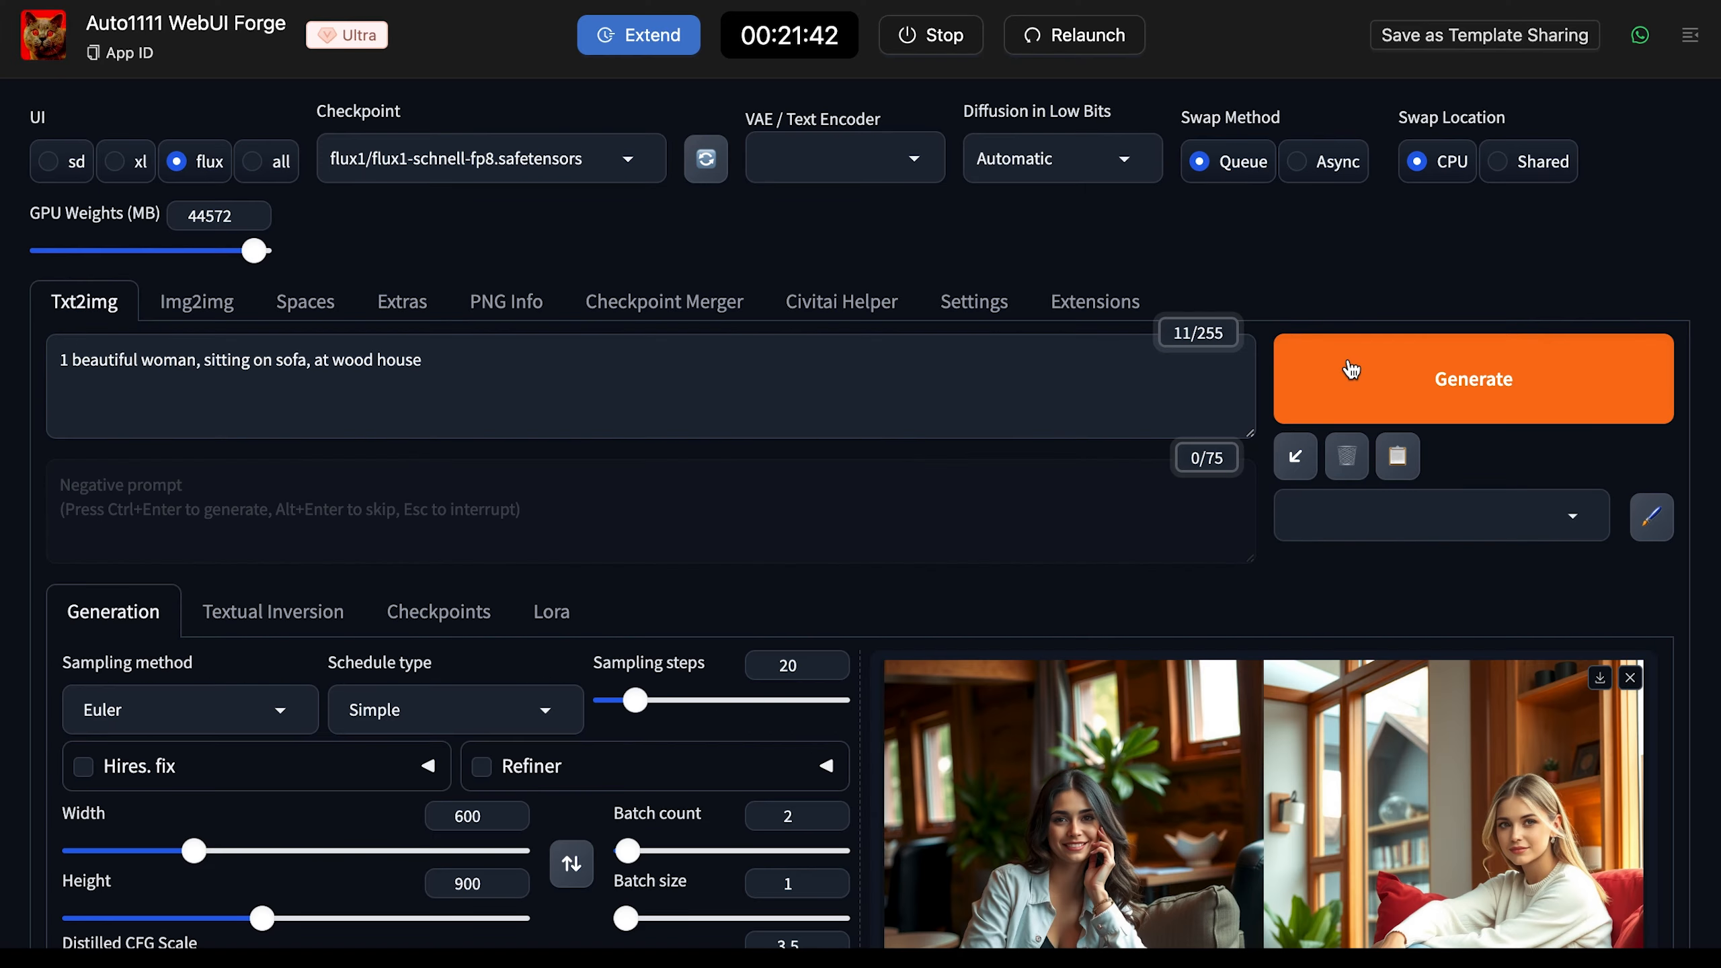
click(1350, 370)
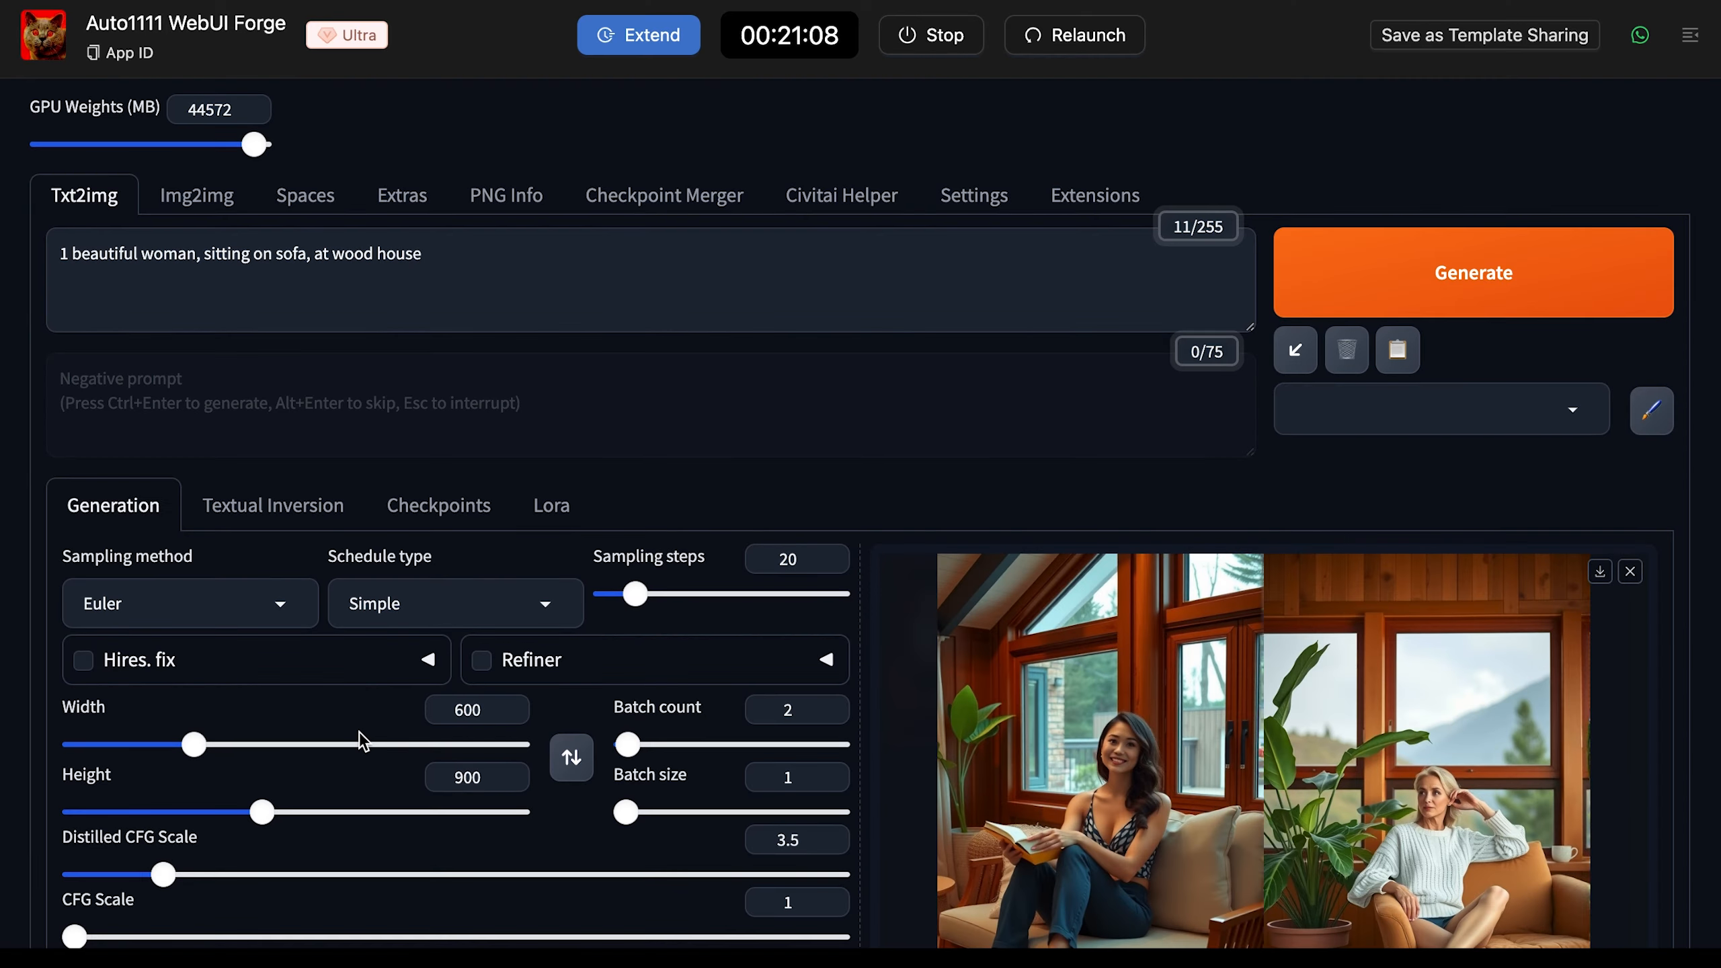
Enable Hires. fix with the Latent upscaler at 2x, generate the images again, and view the enlarged result.
scroll(359, 732, down, 1)
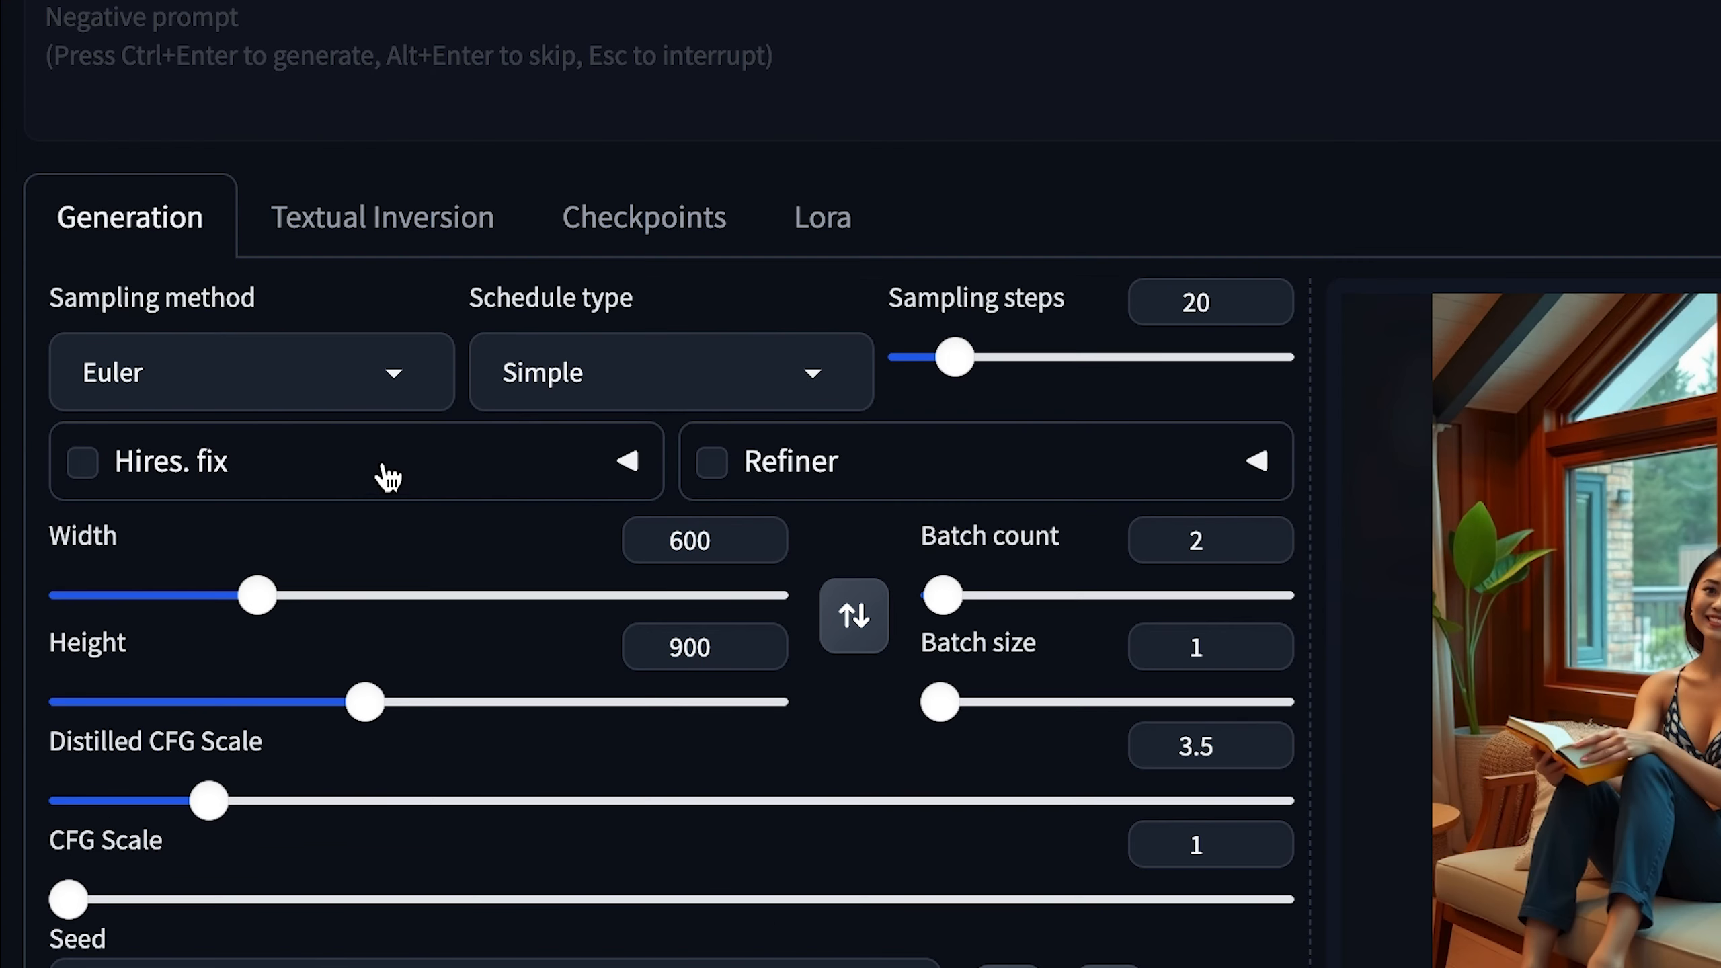
click(279, 637)
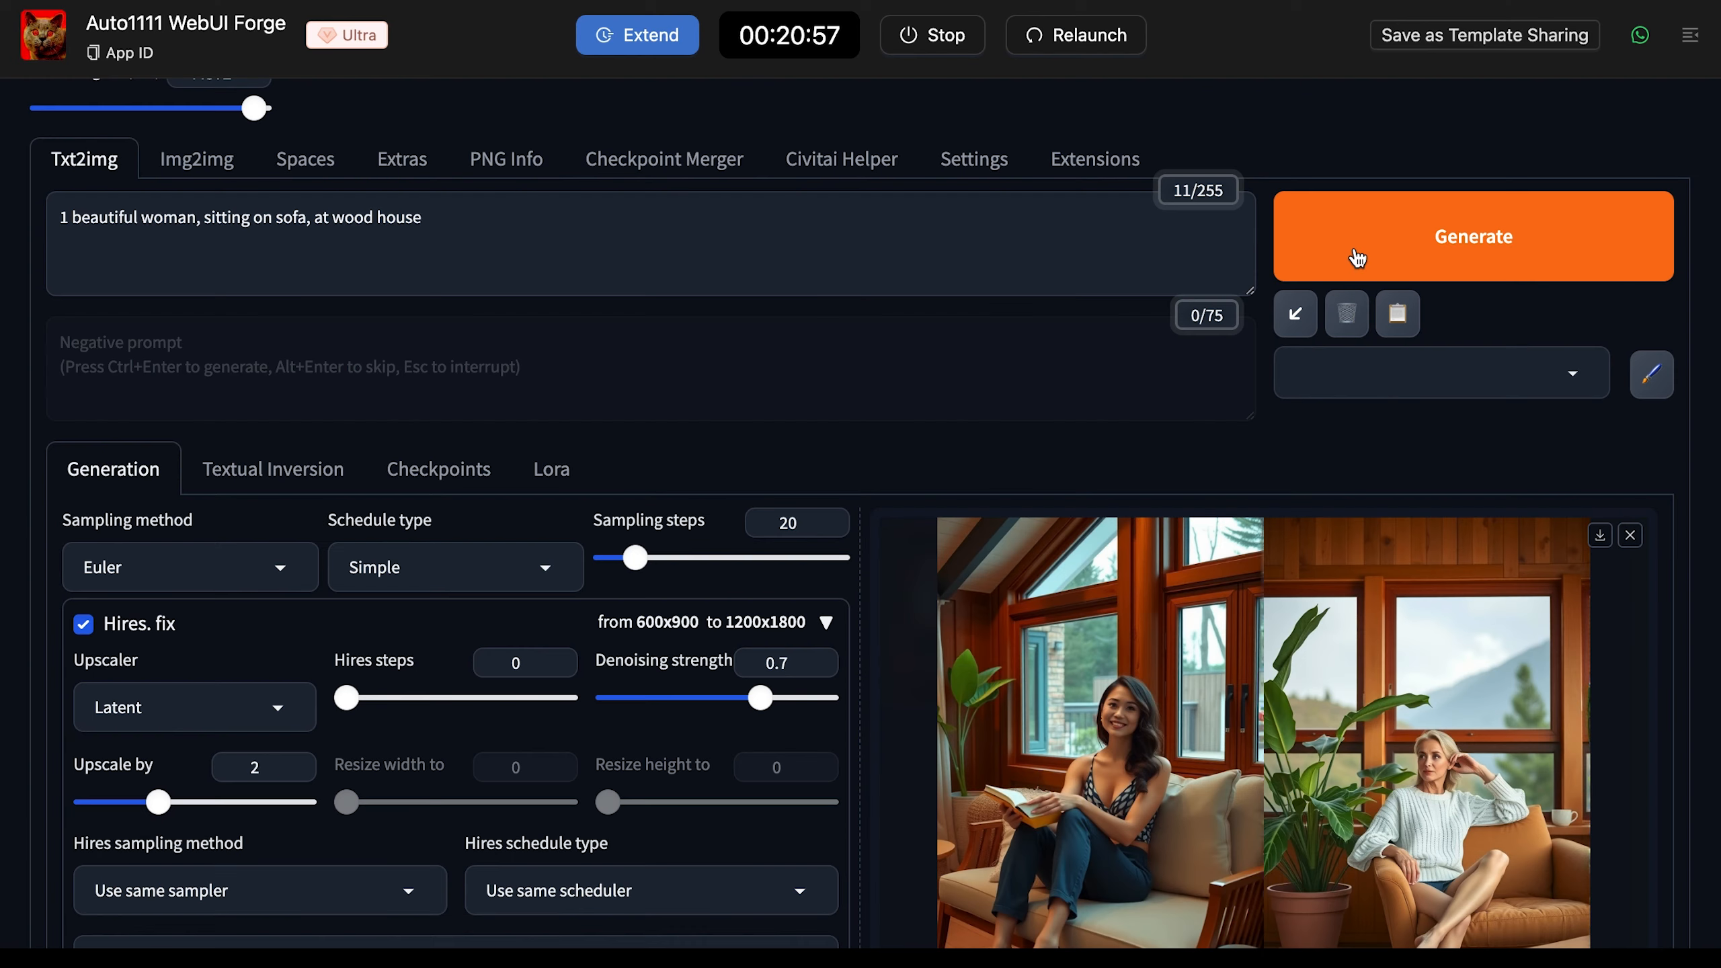
click(1355, 259)
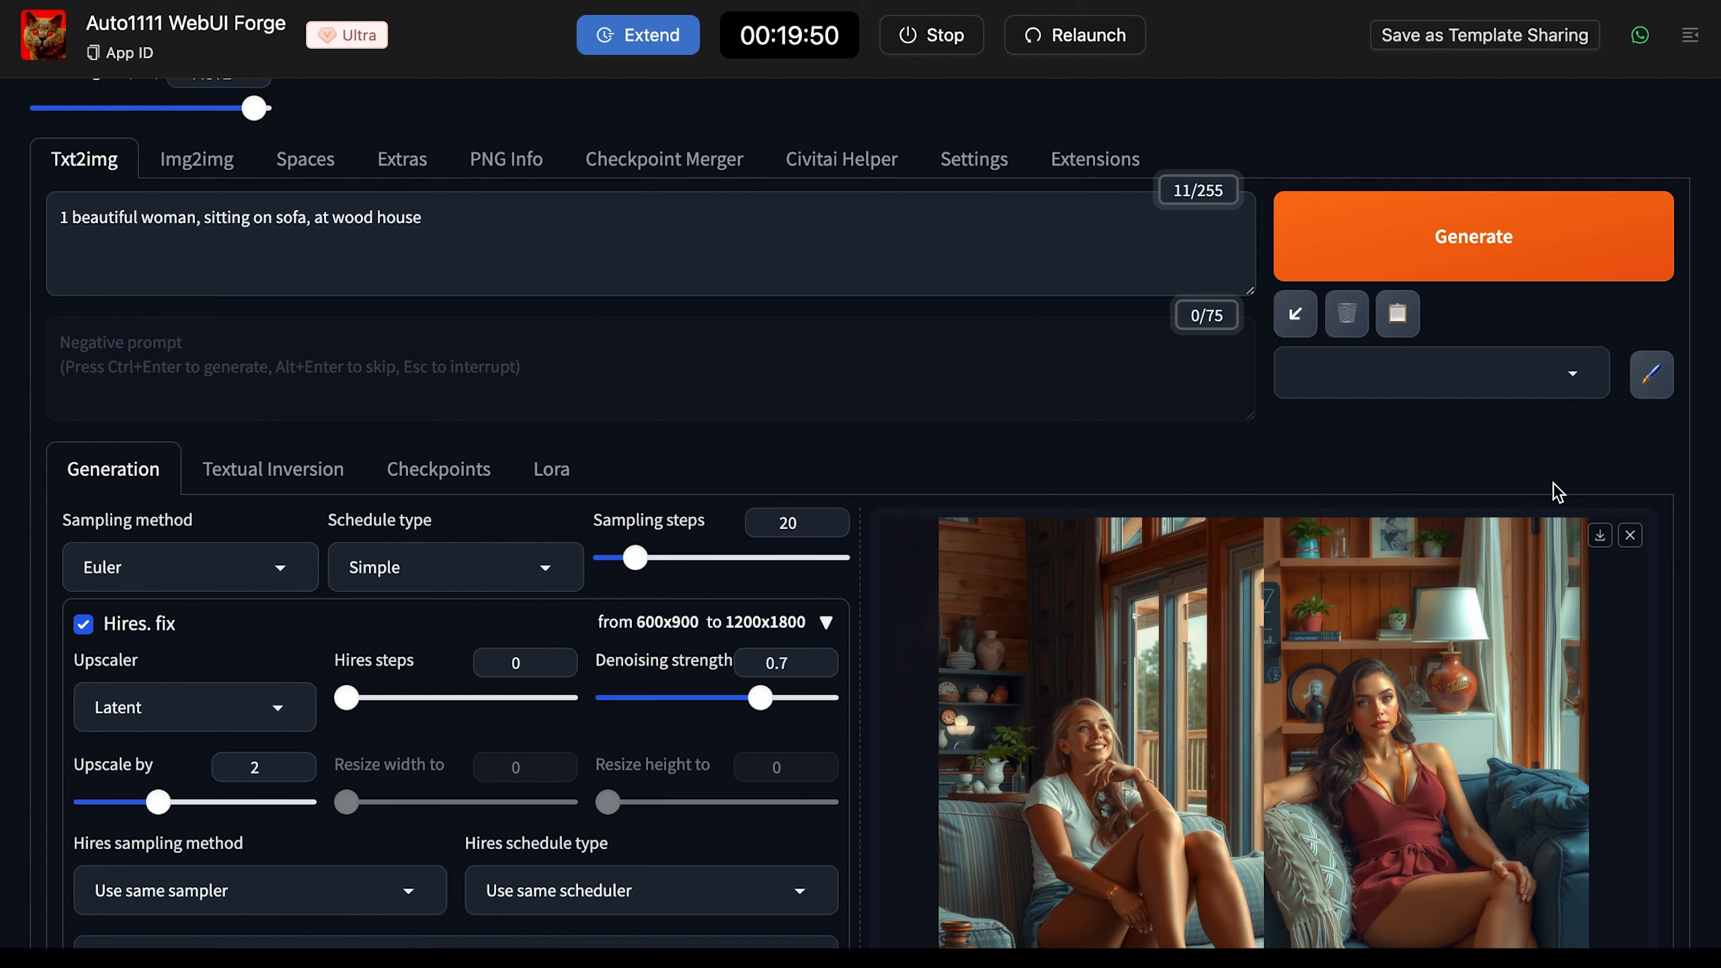
click(1358, 697)
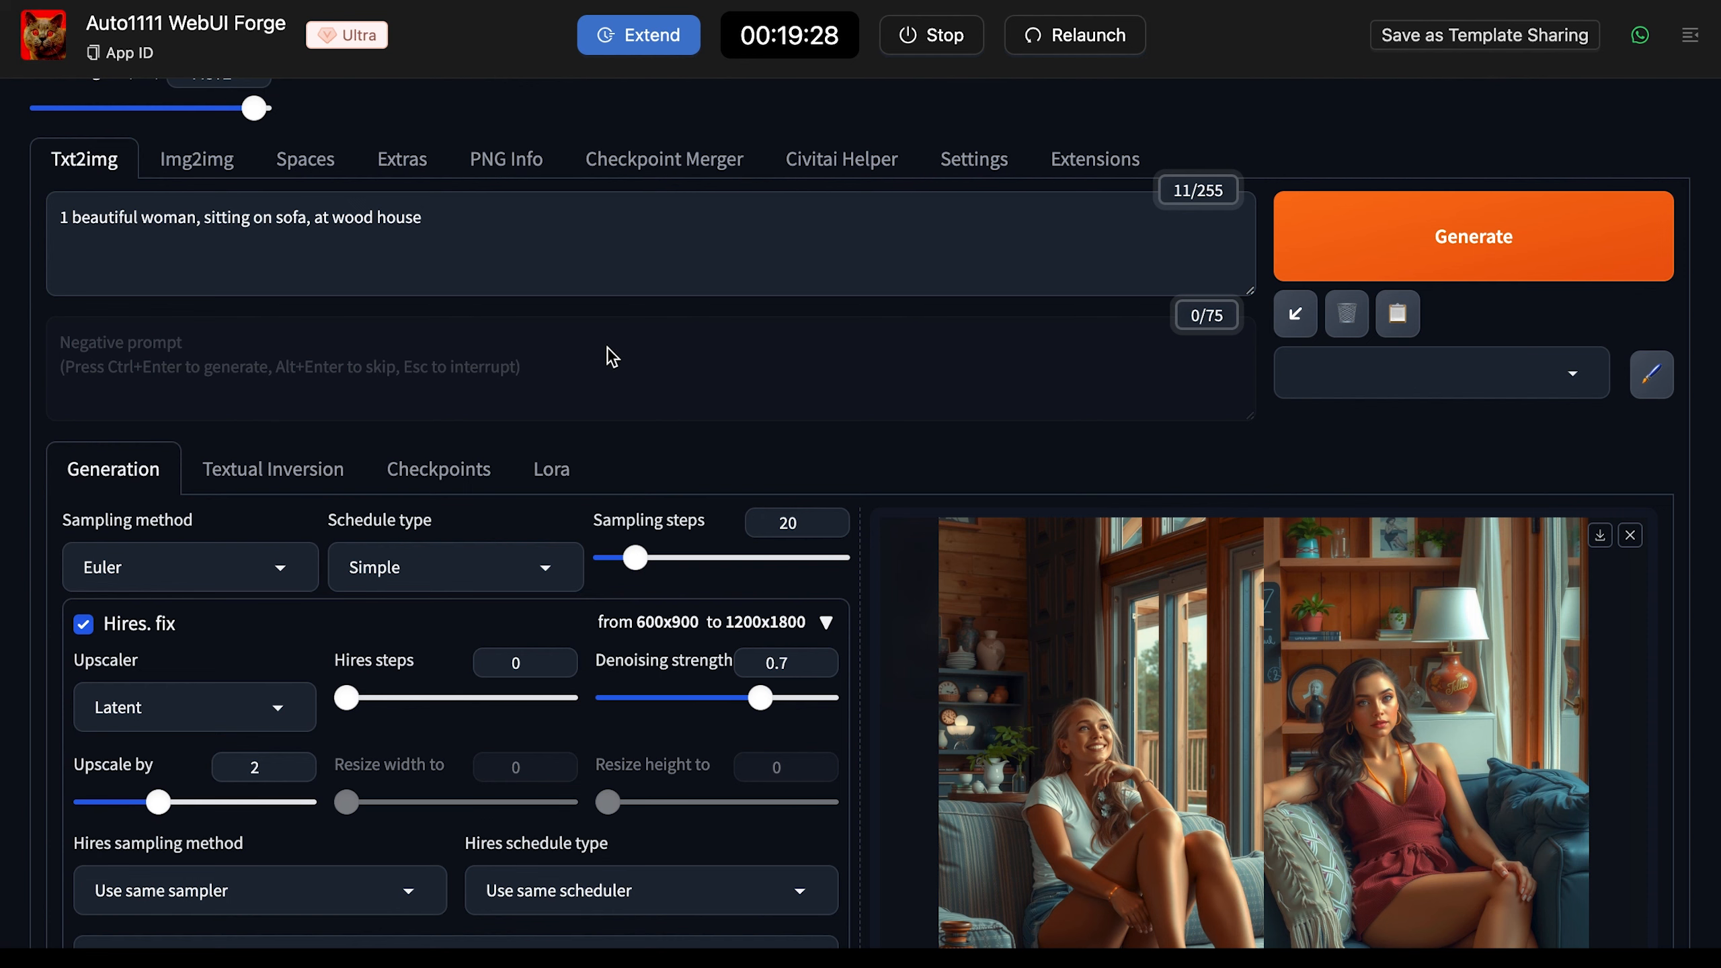
click(554, 234)
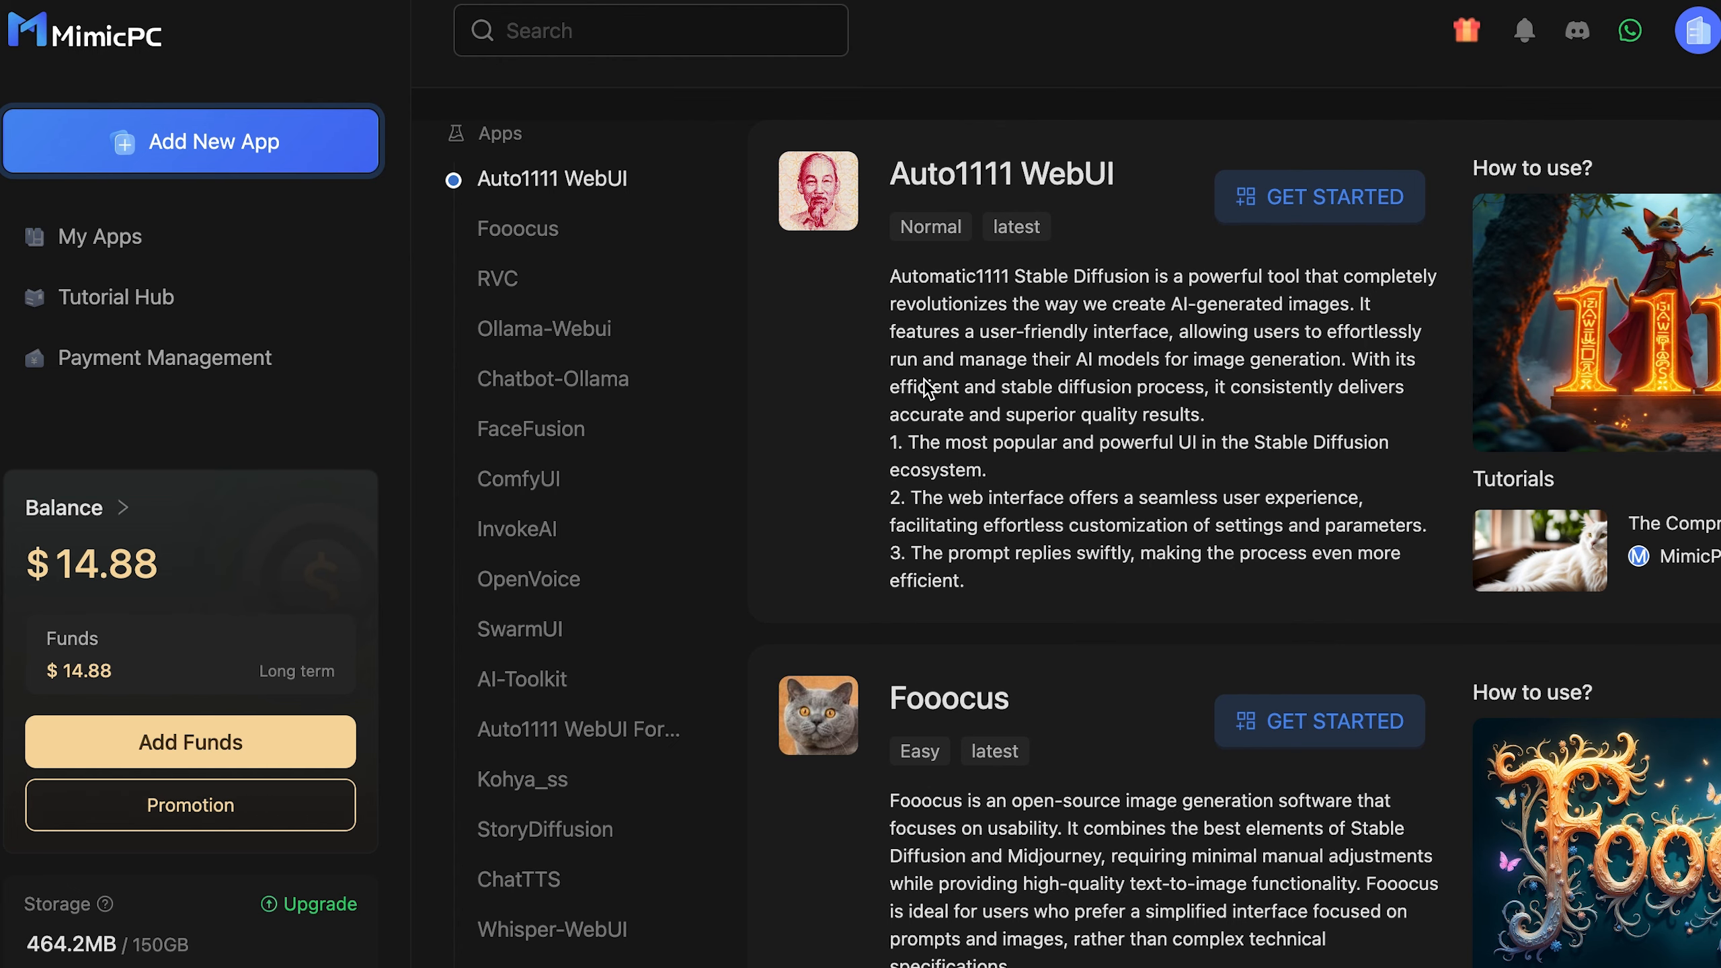
Examine the descriptions and difficulty levels of the apps in the MimicPC catalogue, from Auto1111 WebUI through Whisper-WebUI.
scroll(923, 380, down, 1)
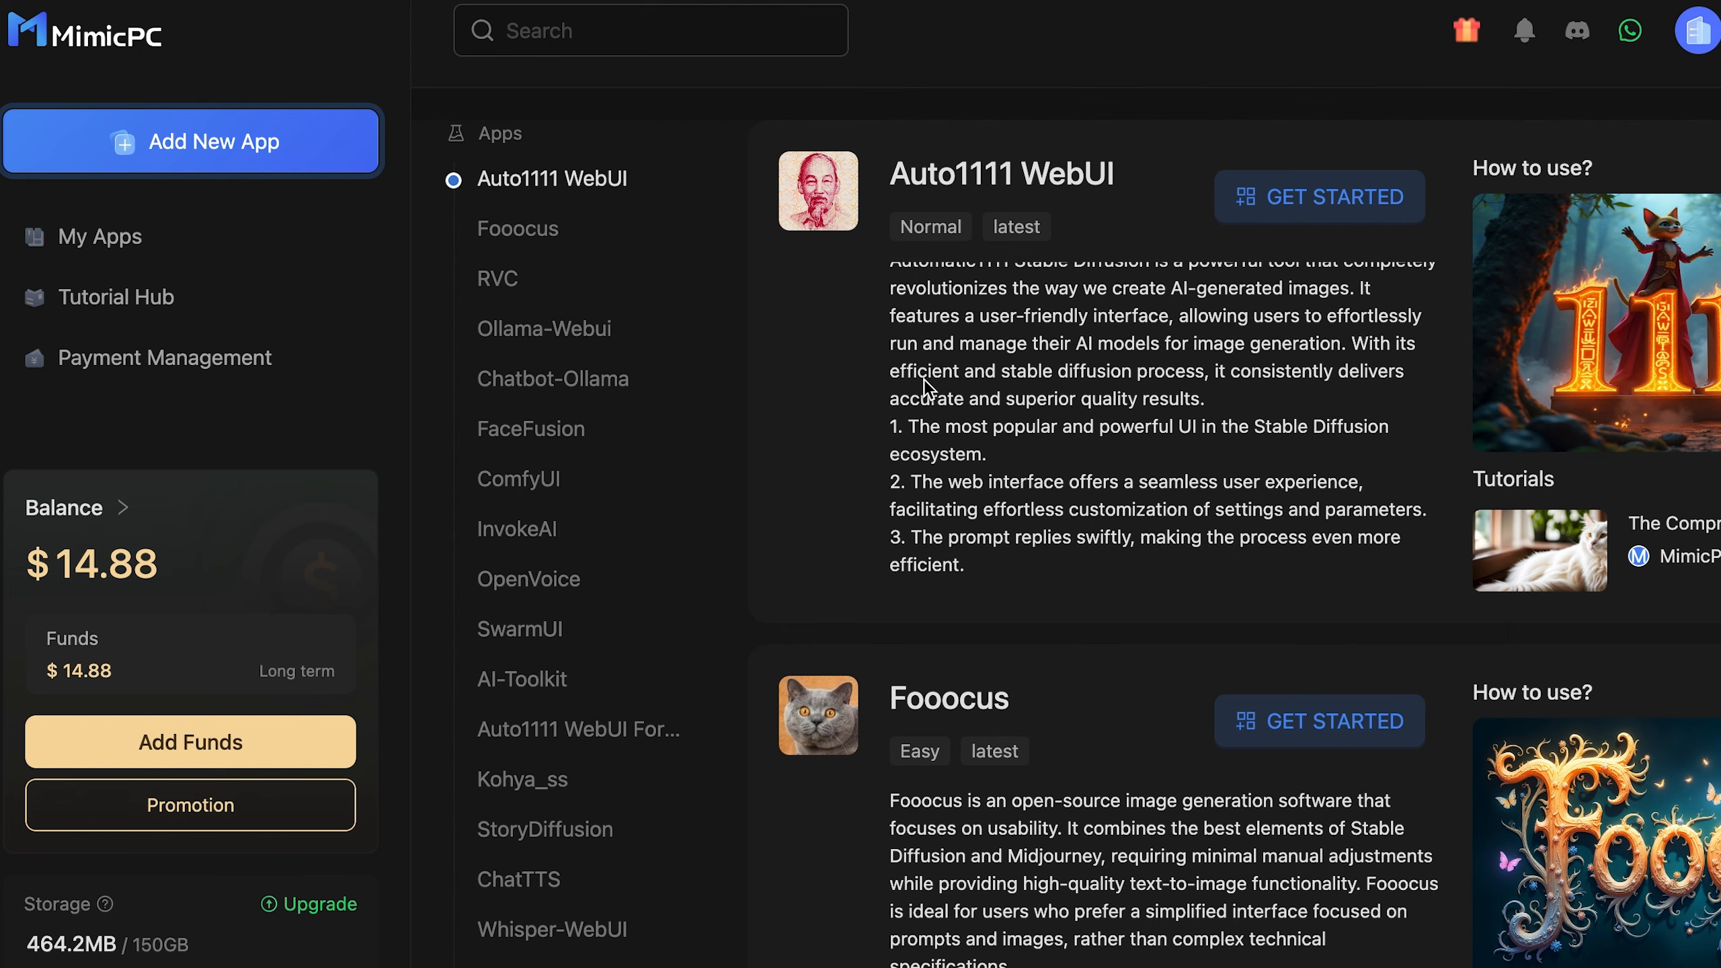
click(494, 279)
scroll(885, 309, down, 15)
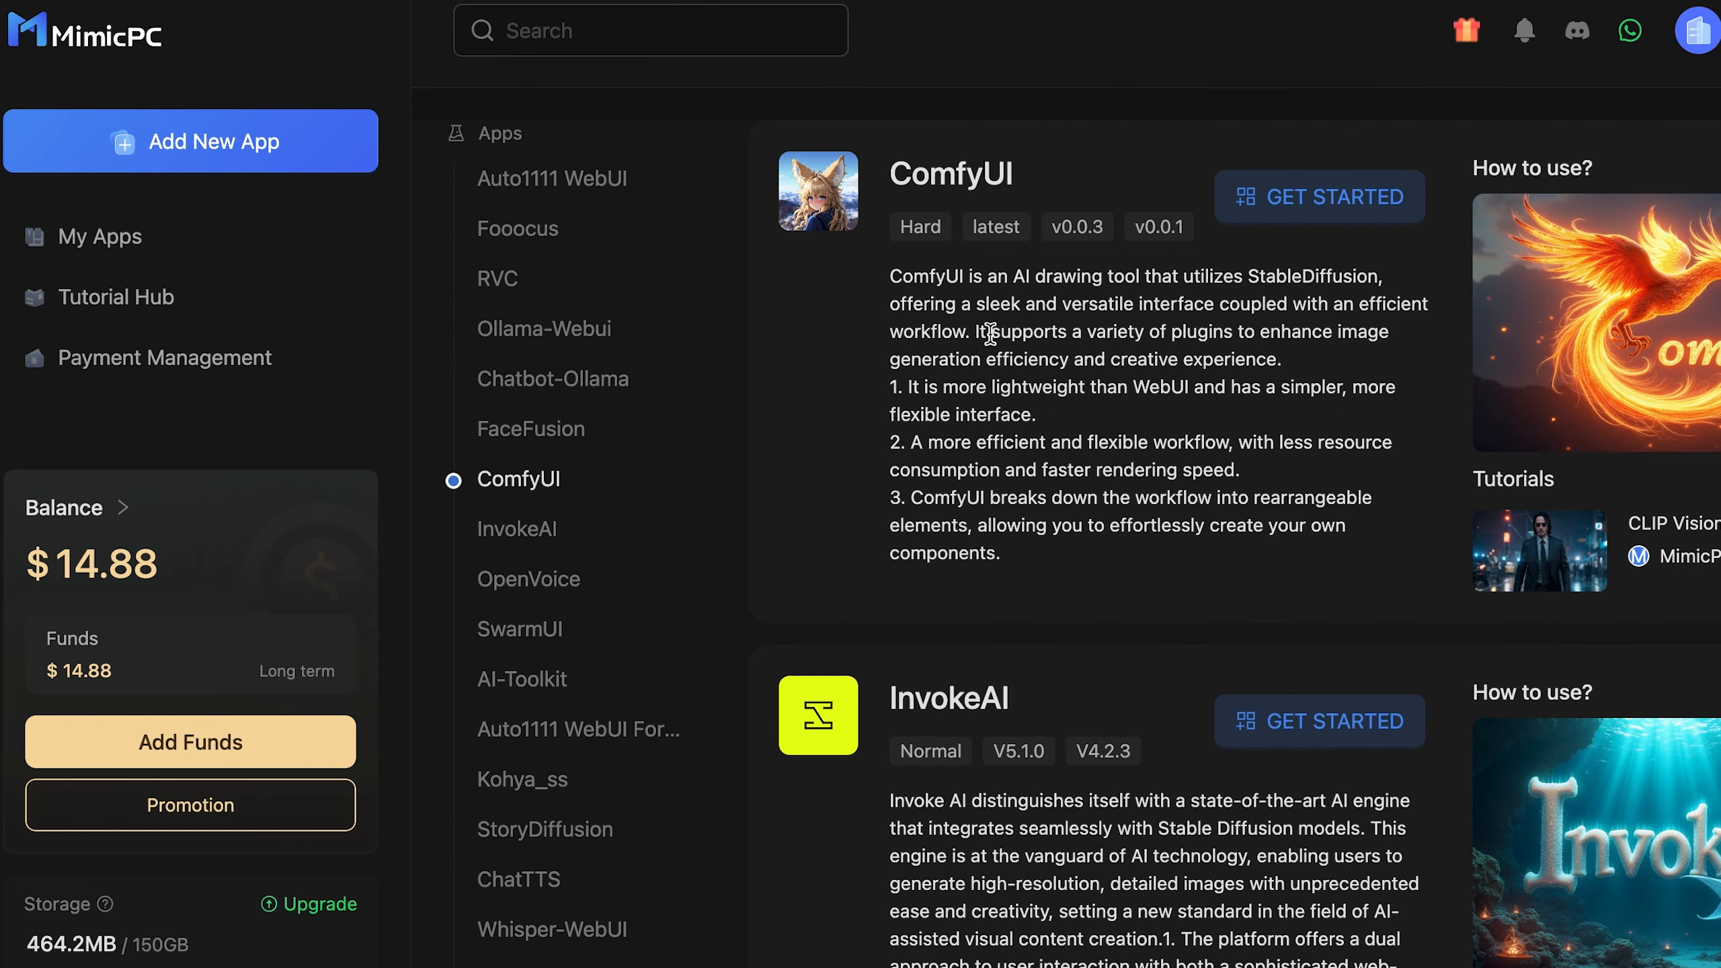
scroll(1033, 398, down, 2)
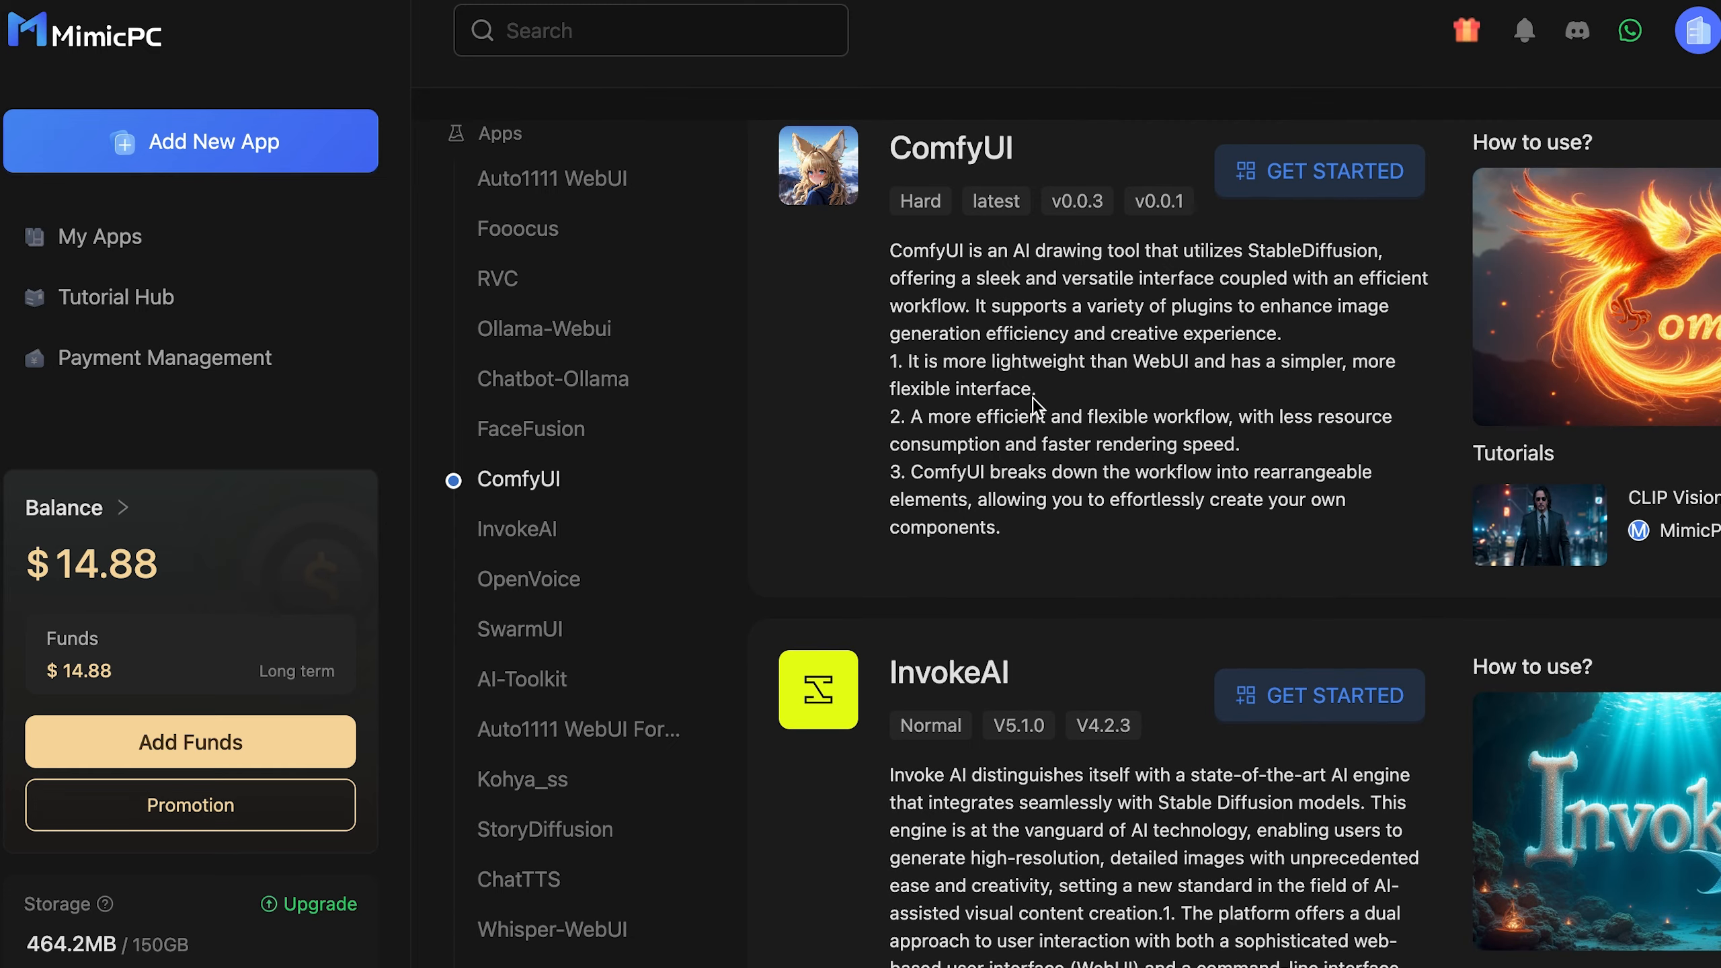
scroll(1032, 398, down, 4)
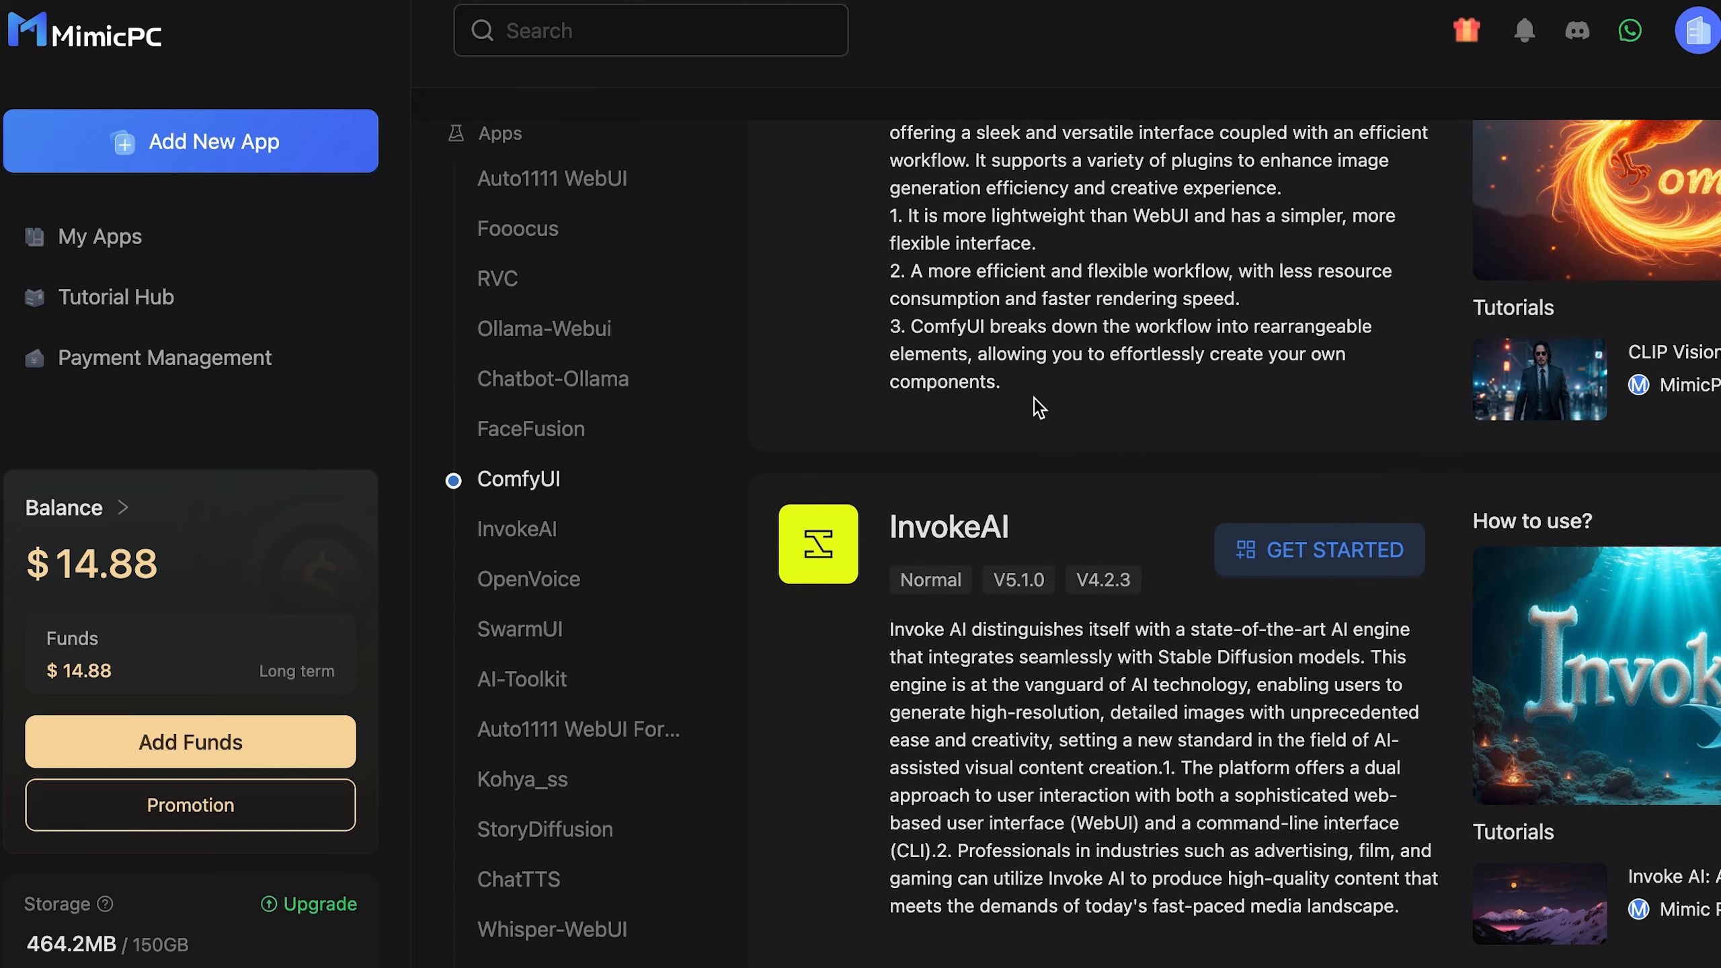
scroll(1033, 398, down, 6)
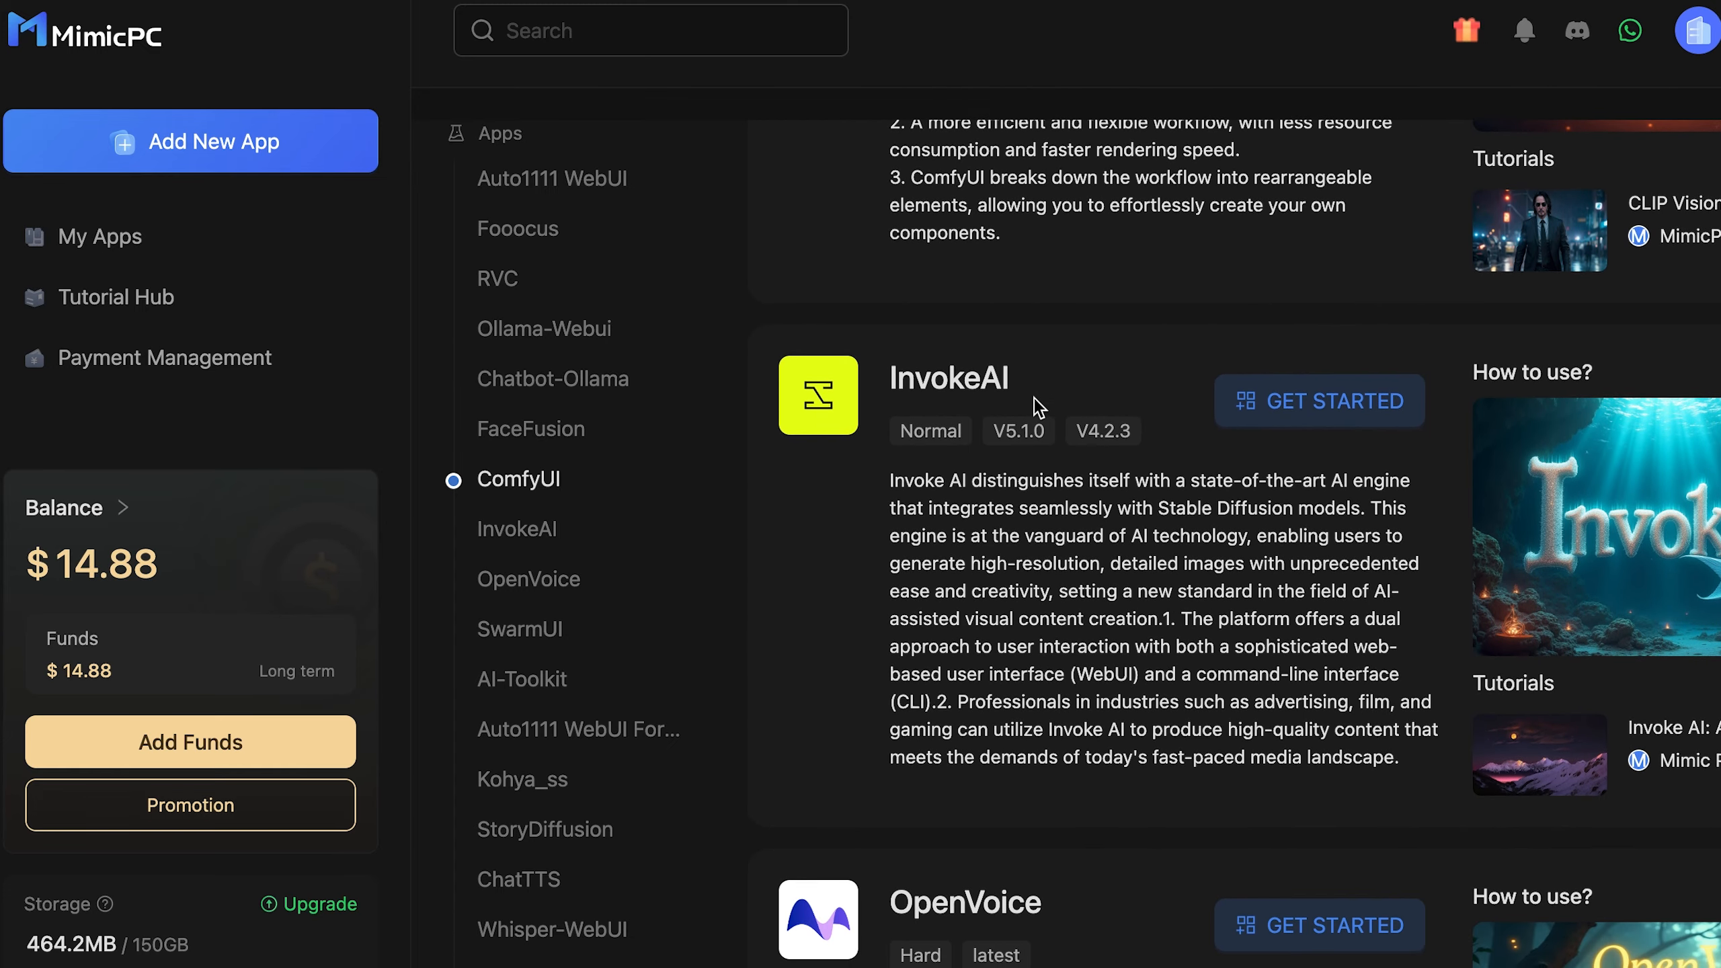
scroll(1034, 398, down, 6)
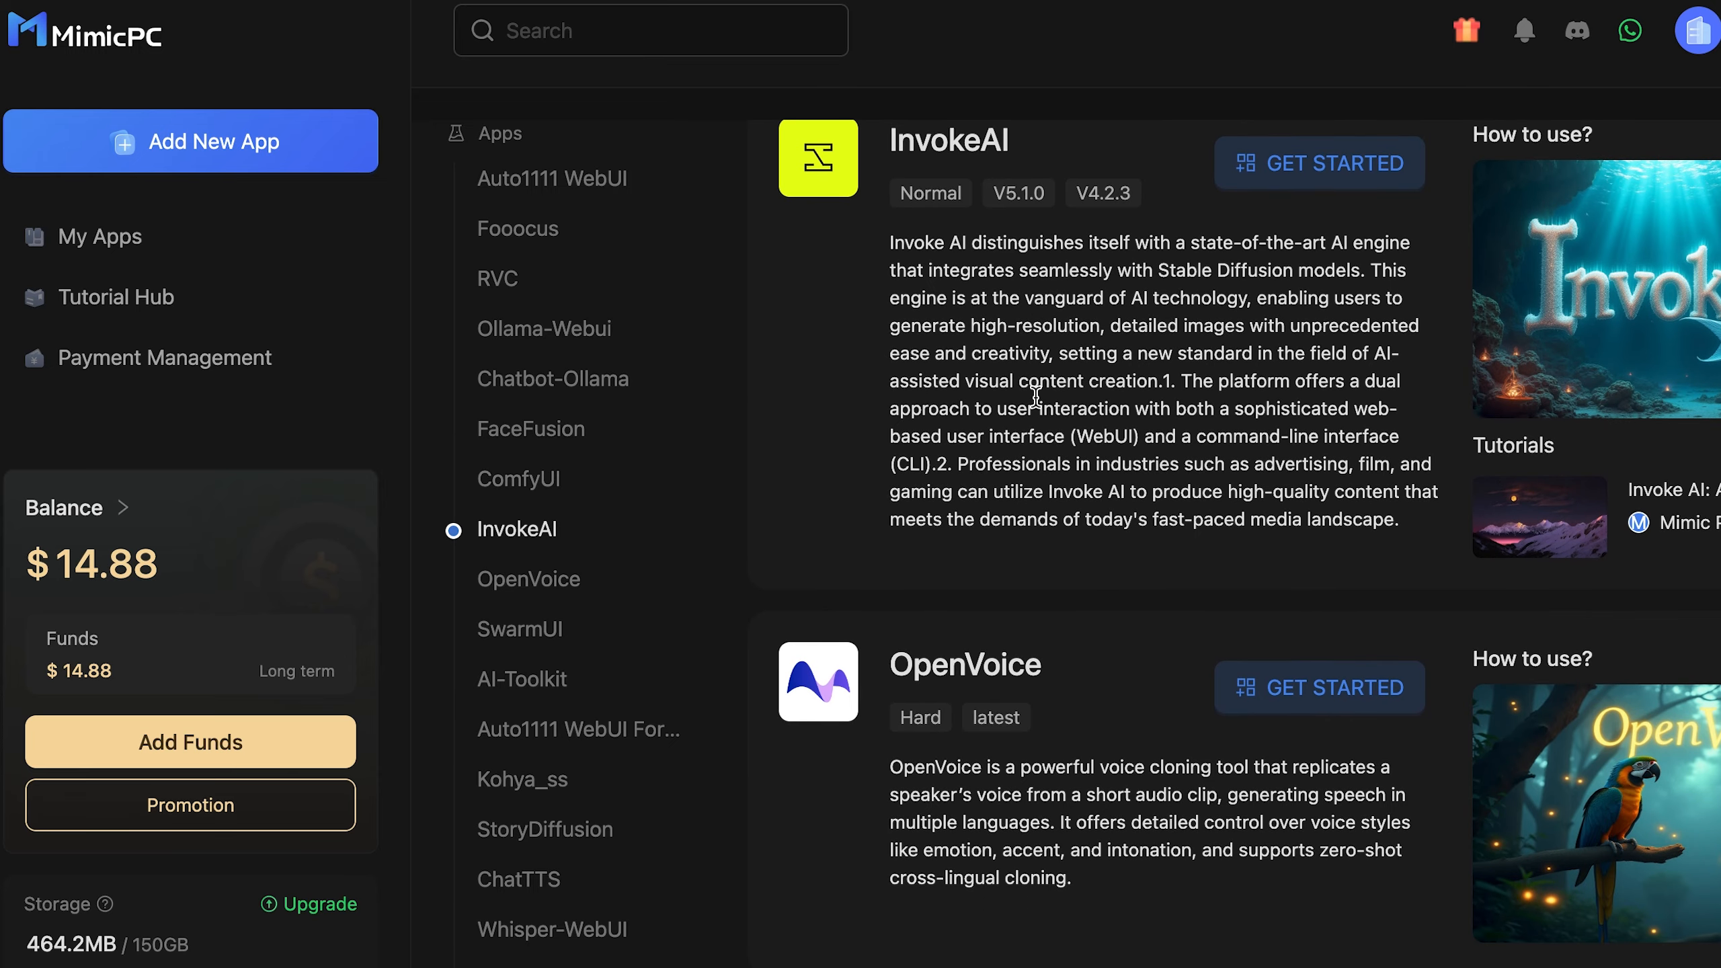
scroll(1035, 398, down, 8)
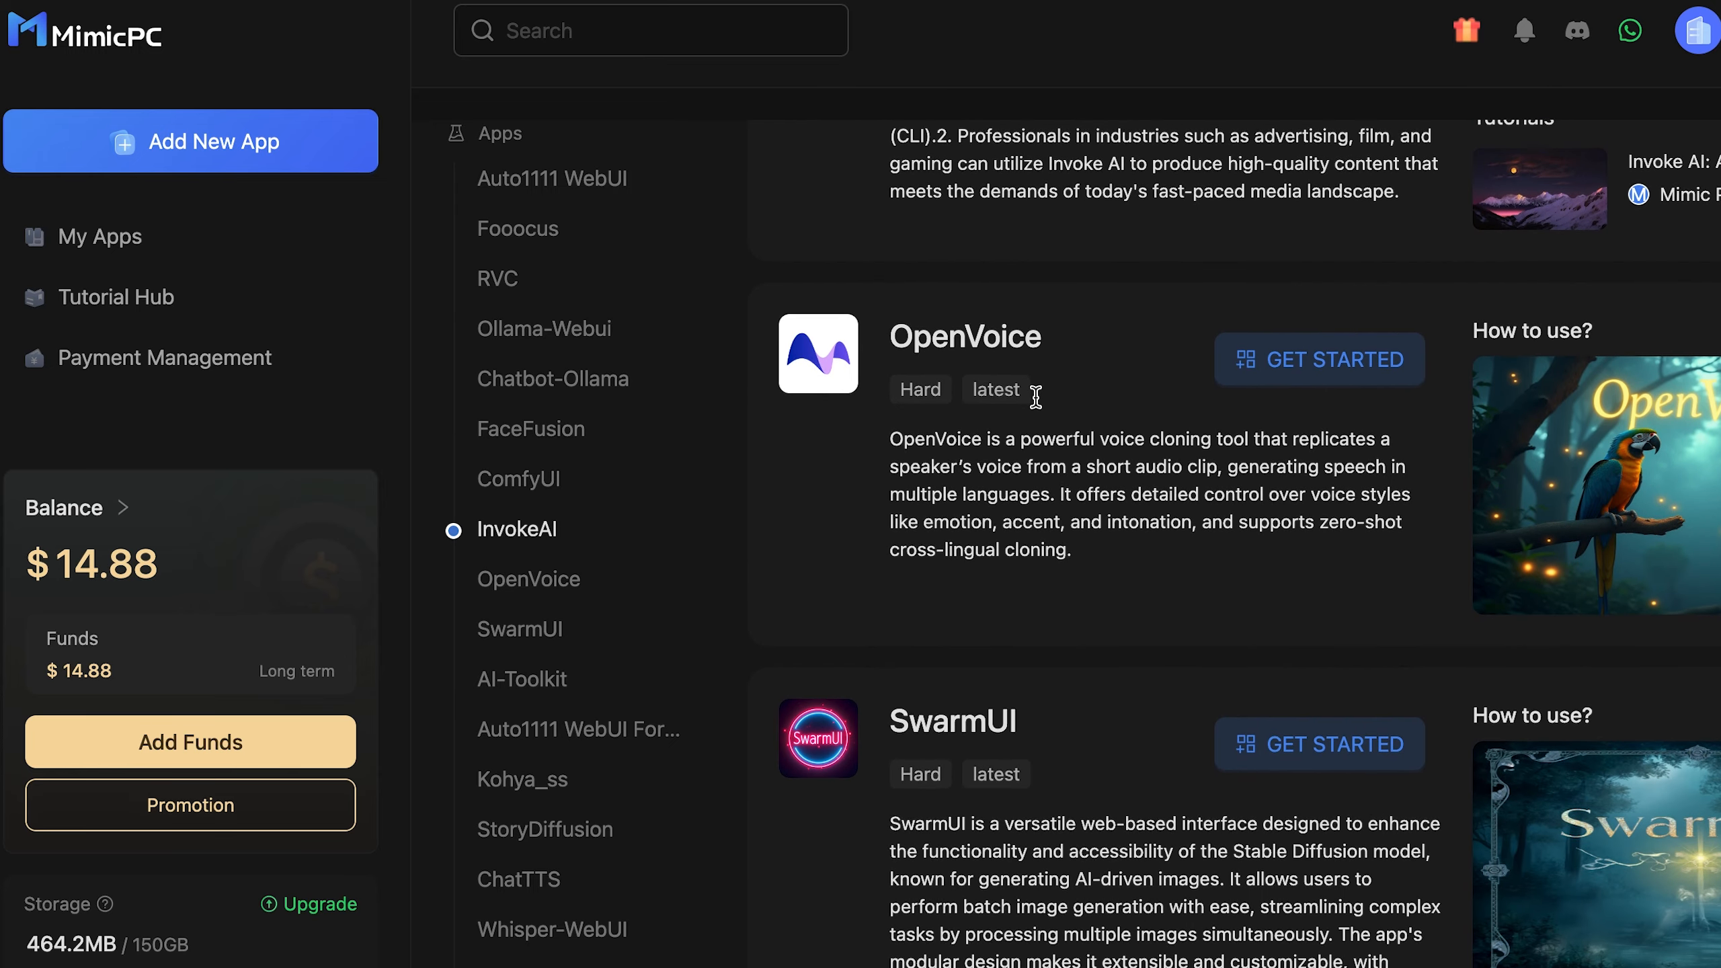
scroll(1035, 398, down, 7)
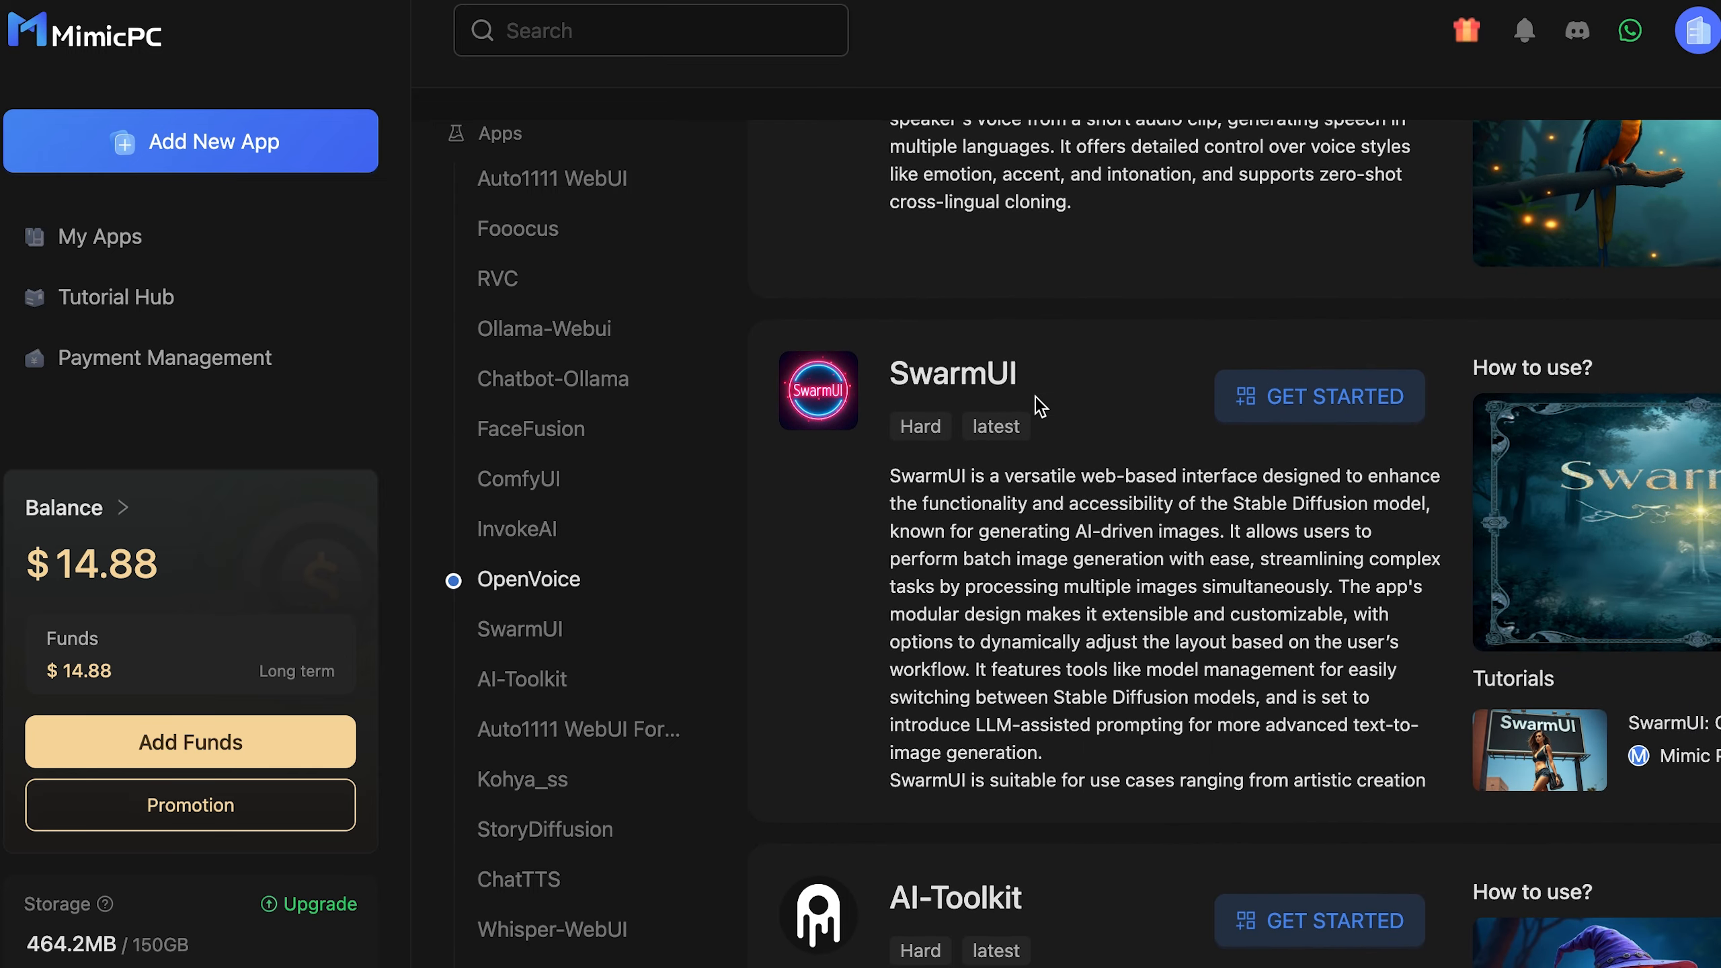
scroll(1035, 395, down, 8)
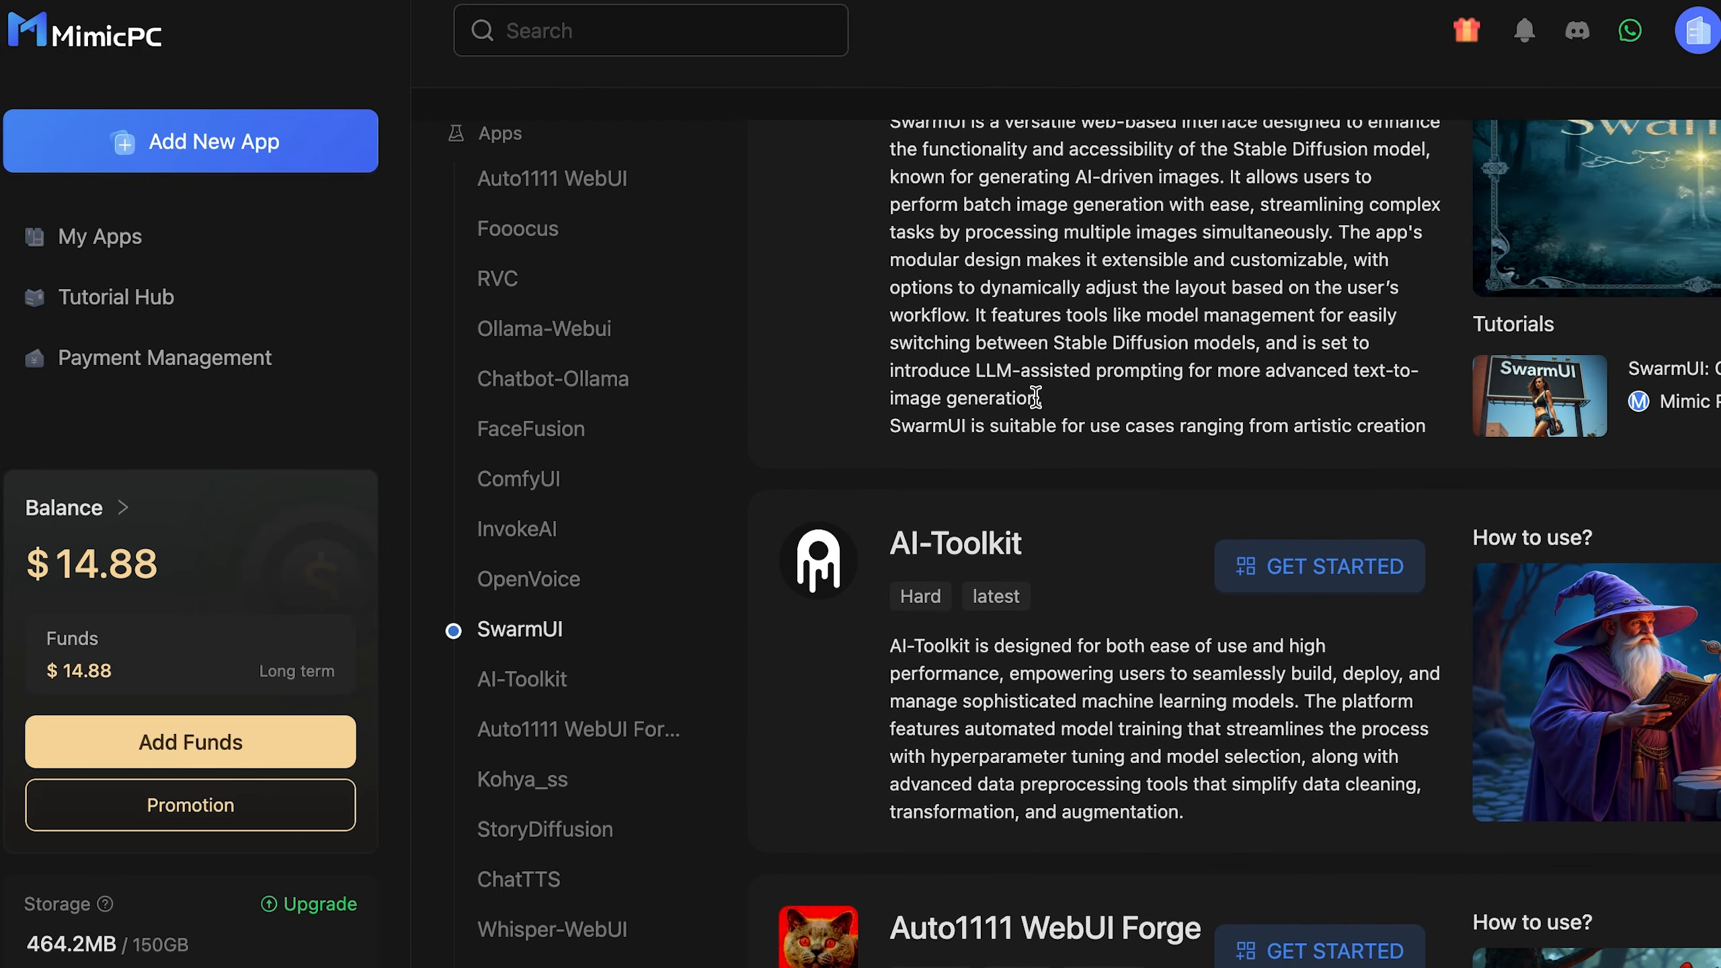
scroll(1035, 395, down, 16)
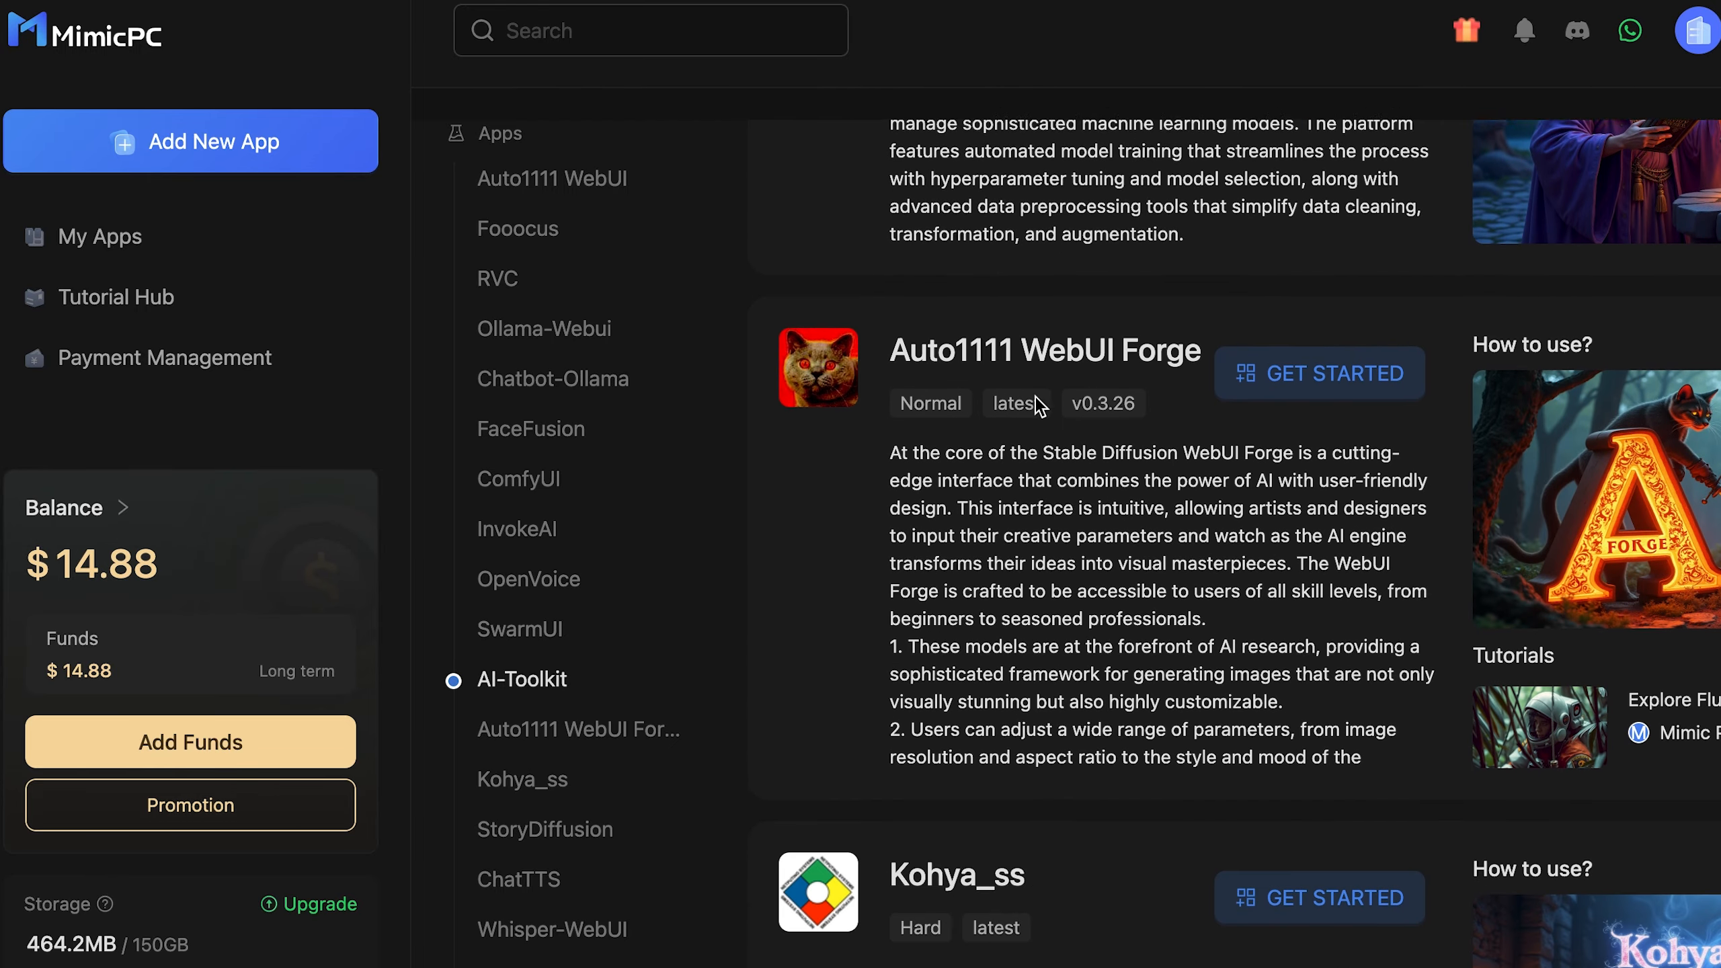
scroll(1035, 395, down, 15)
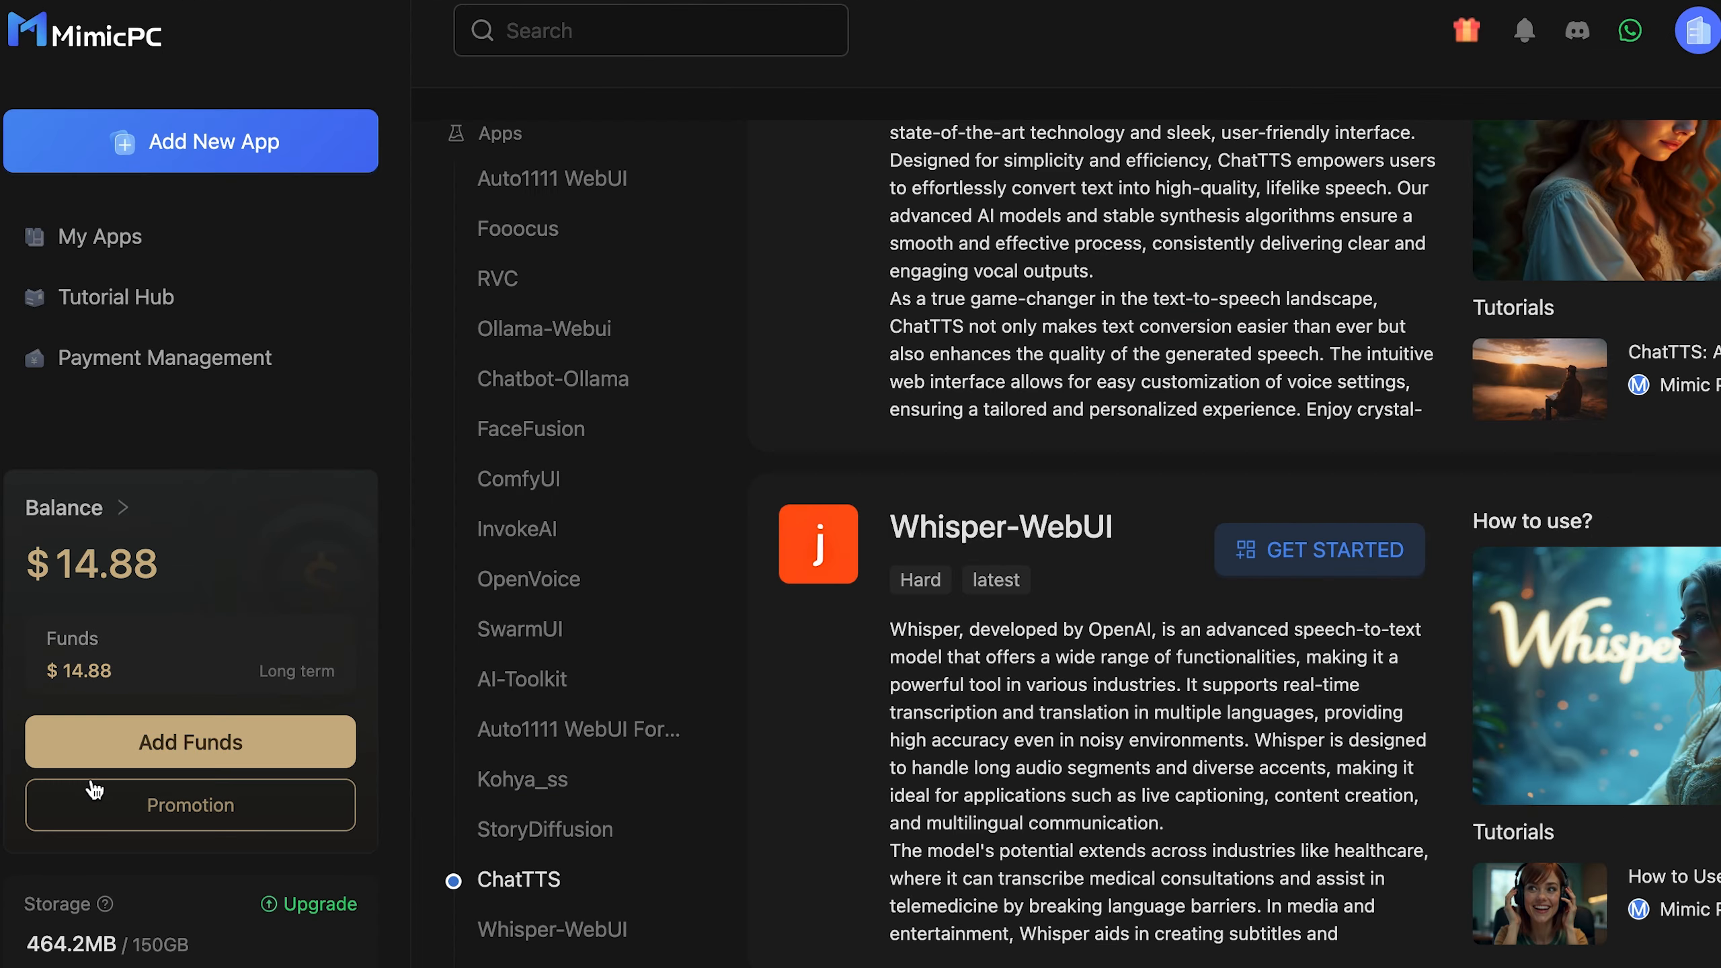
Open the form for adding funds and go through the $50.00 and $100.00 amounts, leaving $200.00 selected.
click(182, 743)
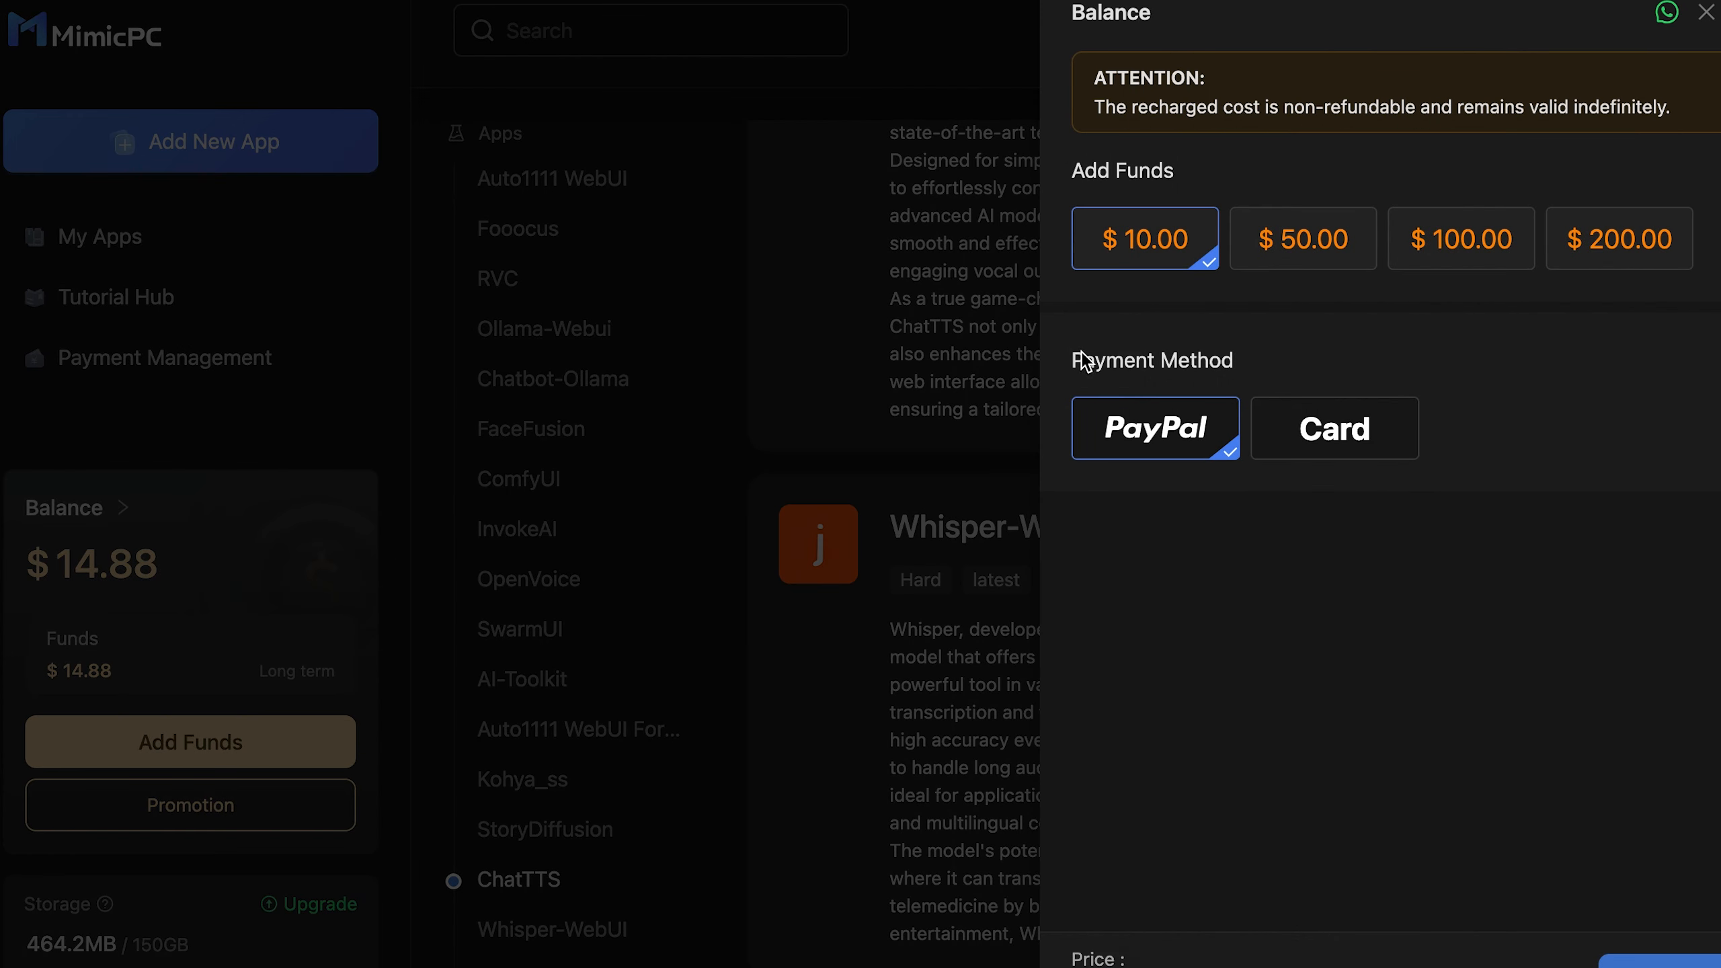
click(1273, 241)
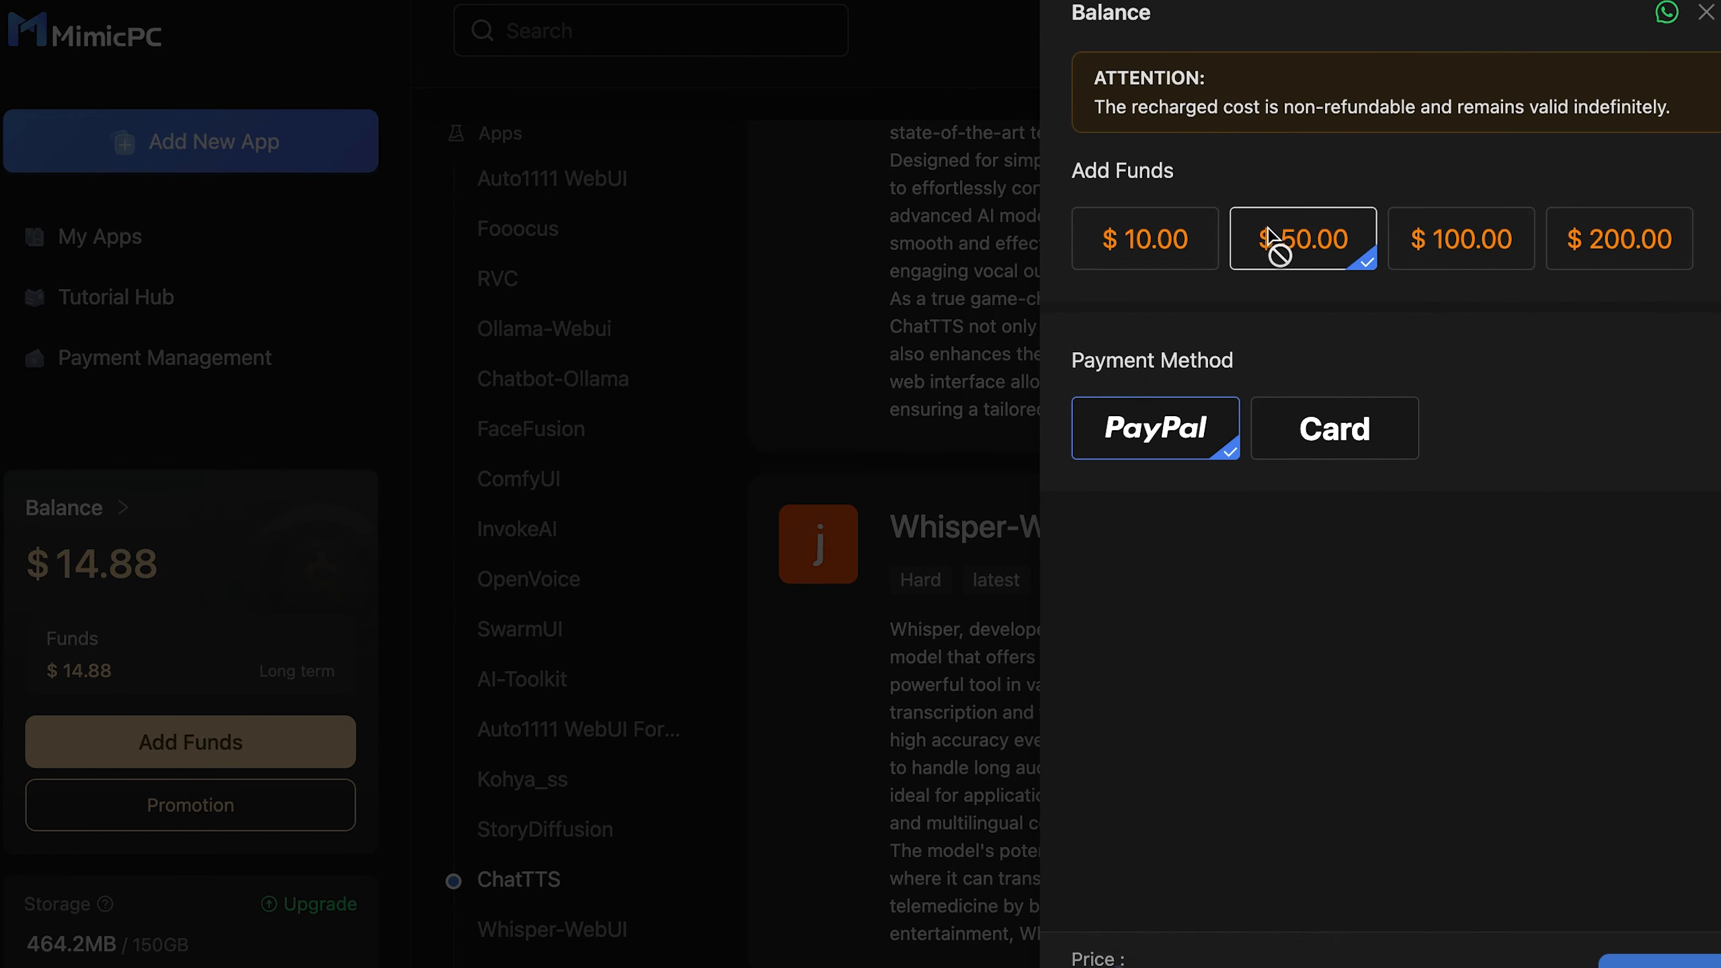
click(1427, 243)
click(1558, 244)
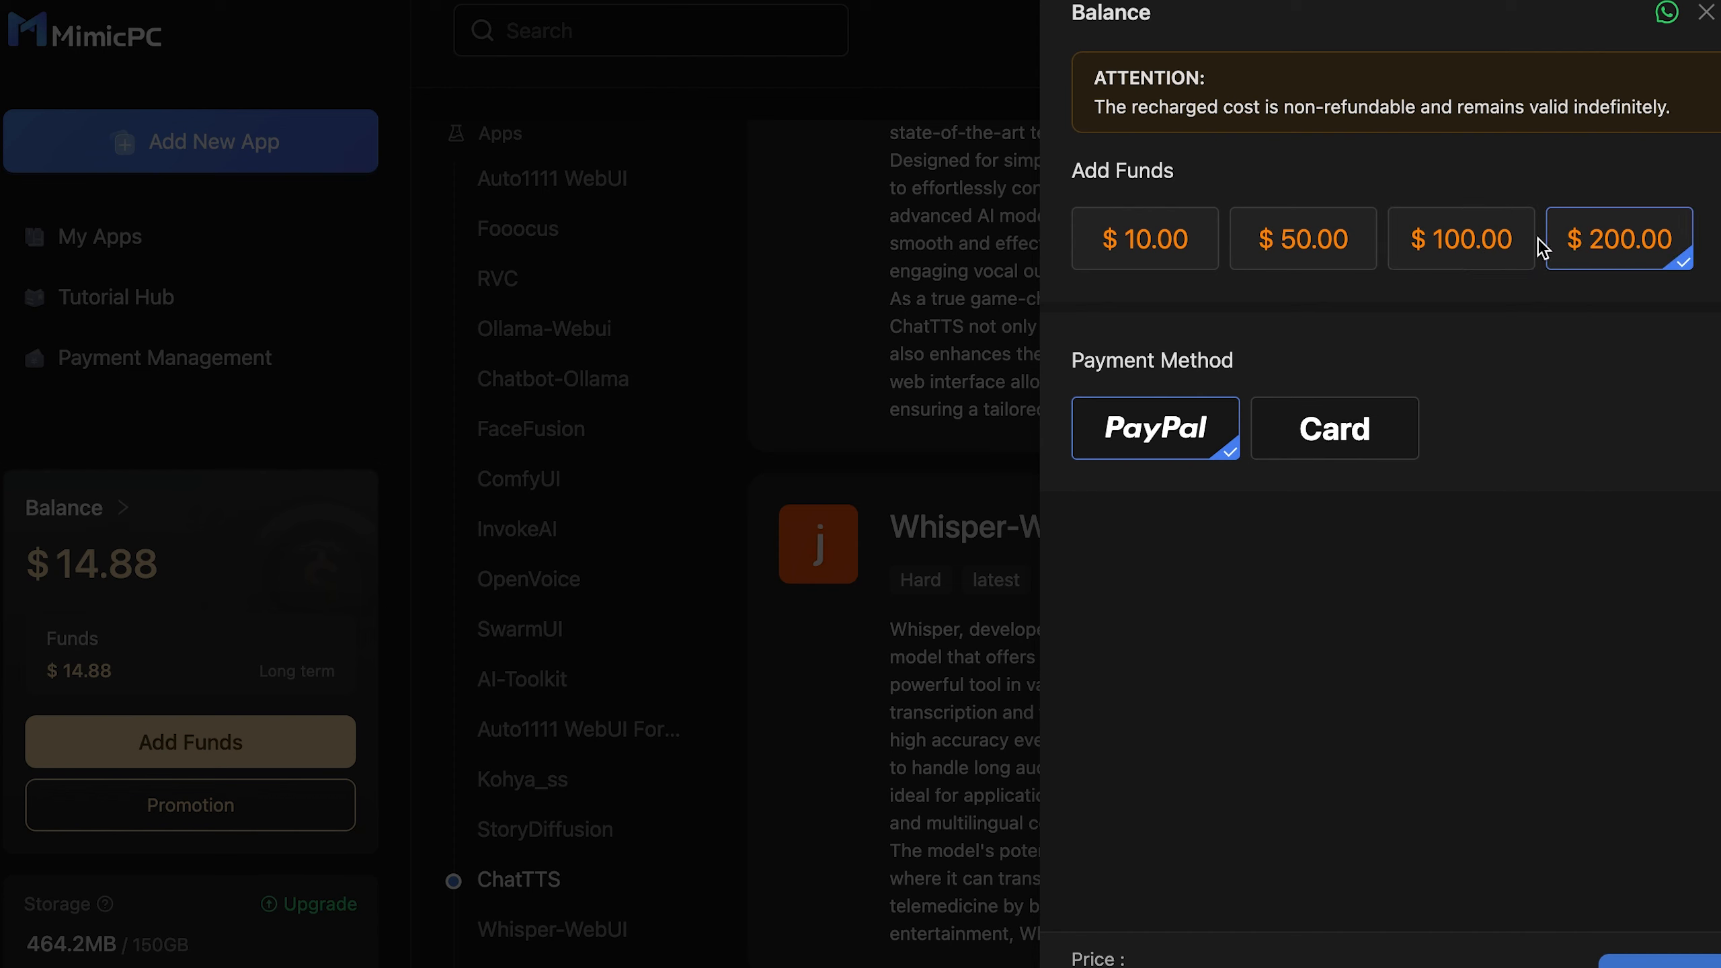